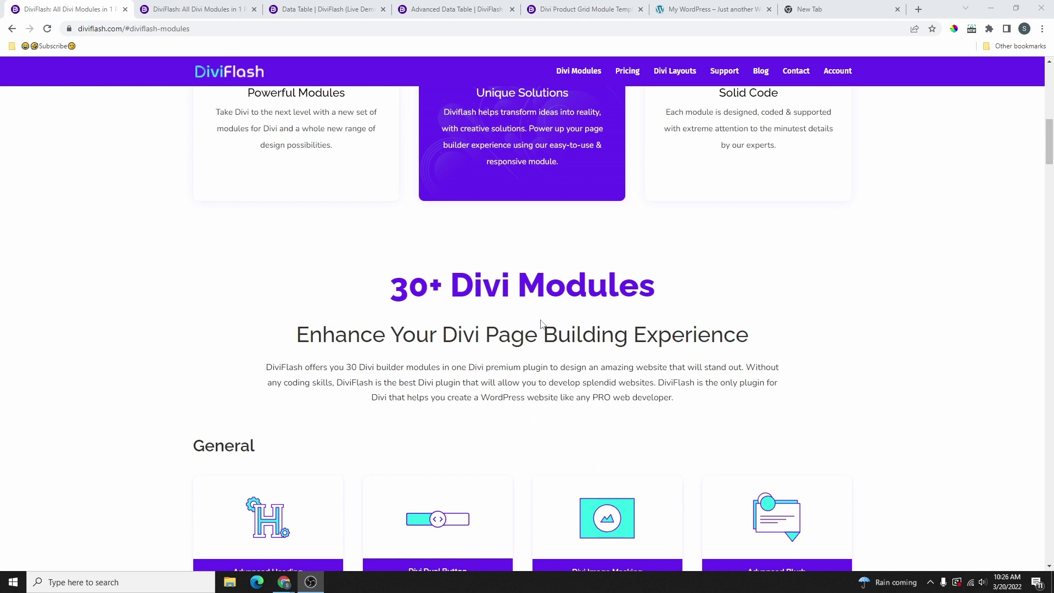
Switch to the DiviFlash Data Table demo page and look over its first example tables
scroll(541, 323, "down", 6)
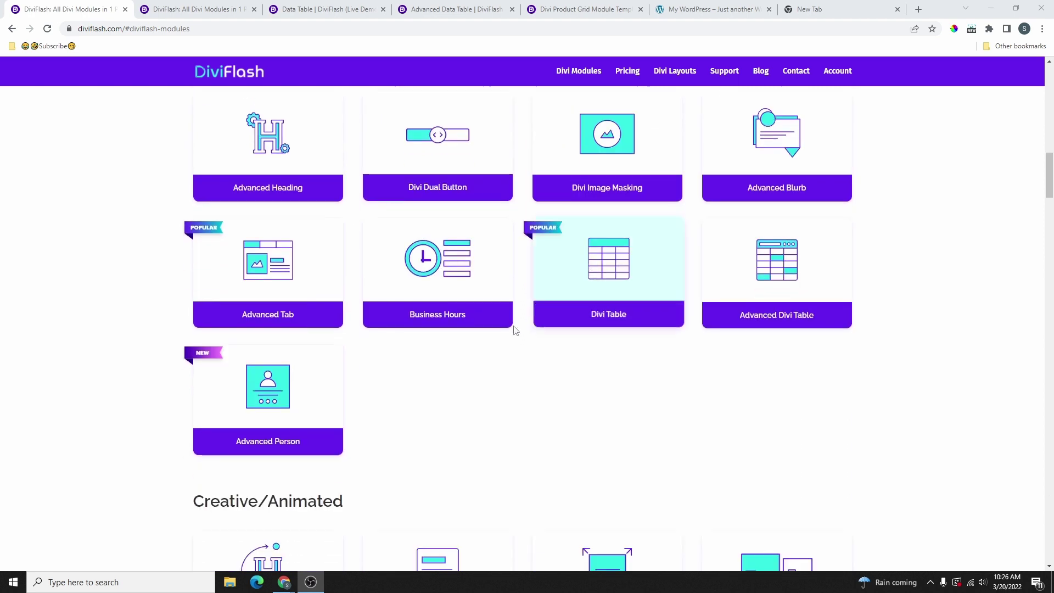
scroll(621, 289, "down", 8)
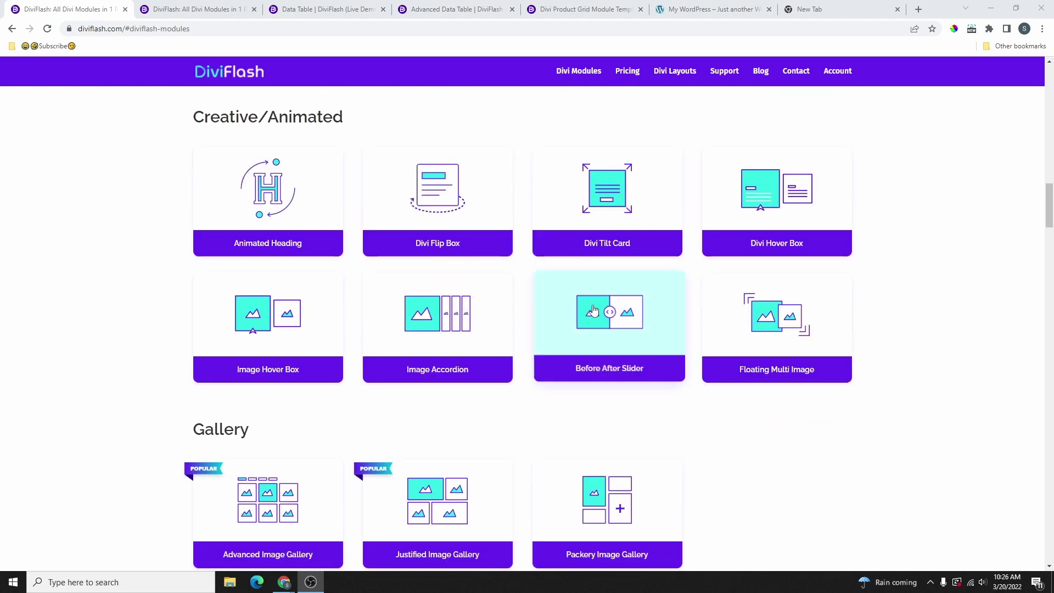
scroll(597, 337, "up", 7)
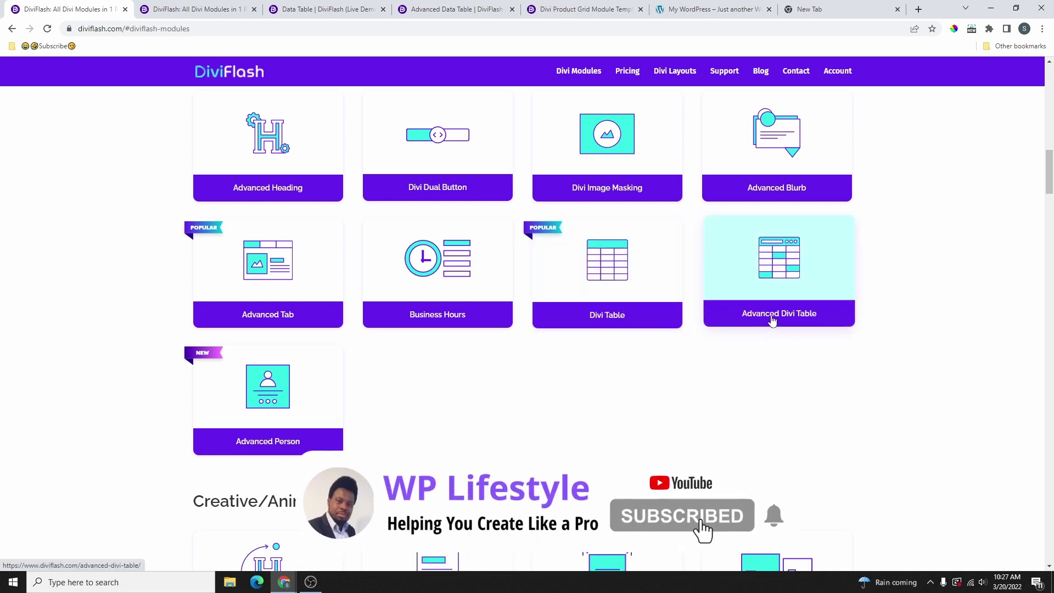
left_click(313, 9)
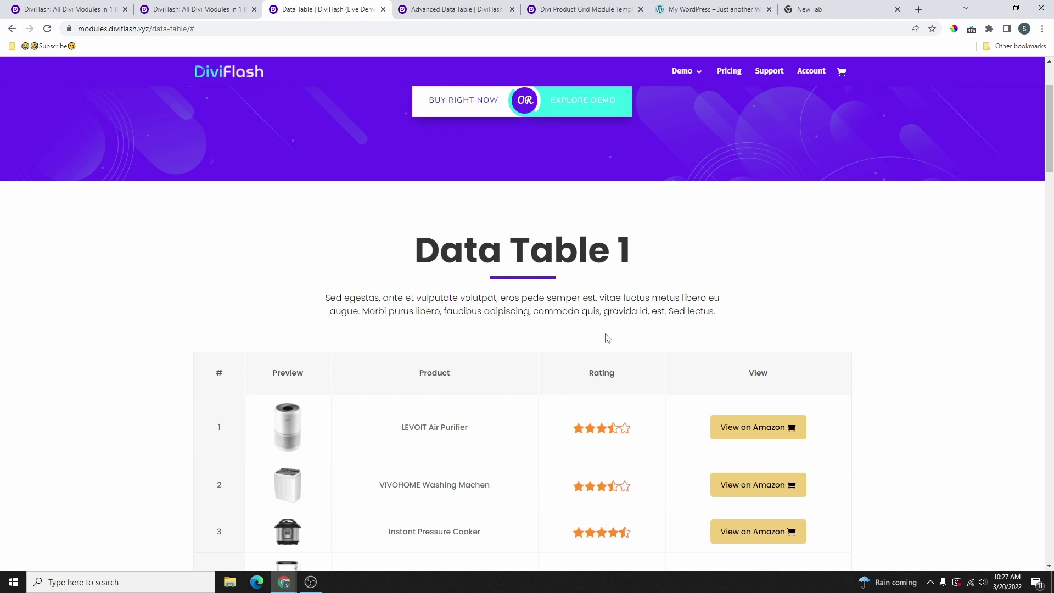
scroll(613, 283, "down", 4)
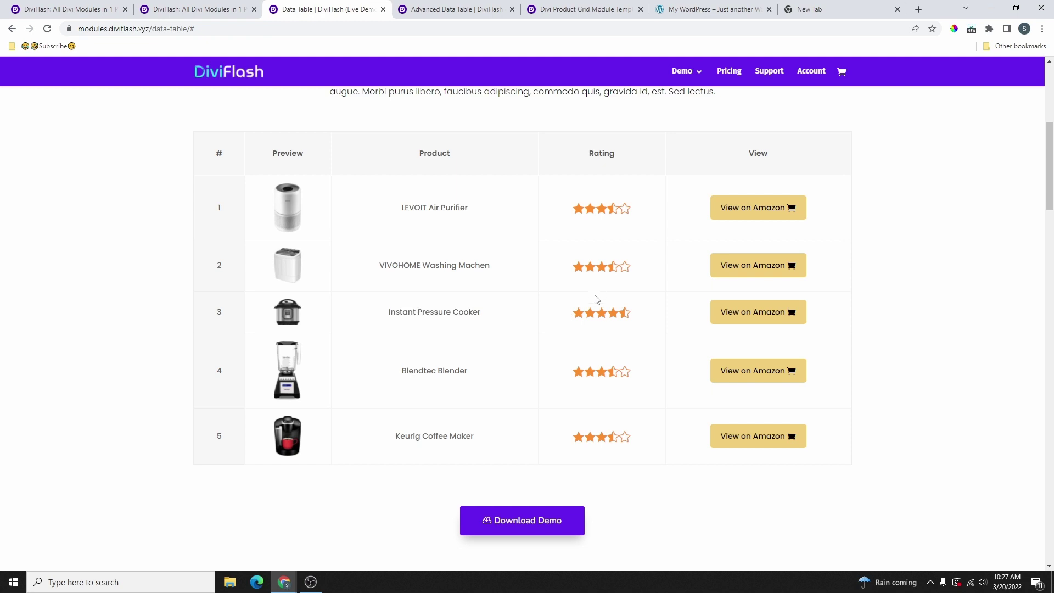
scroll(595, 301, "up", 2)
scroll(592, 299, "down", 3)
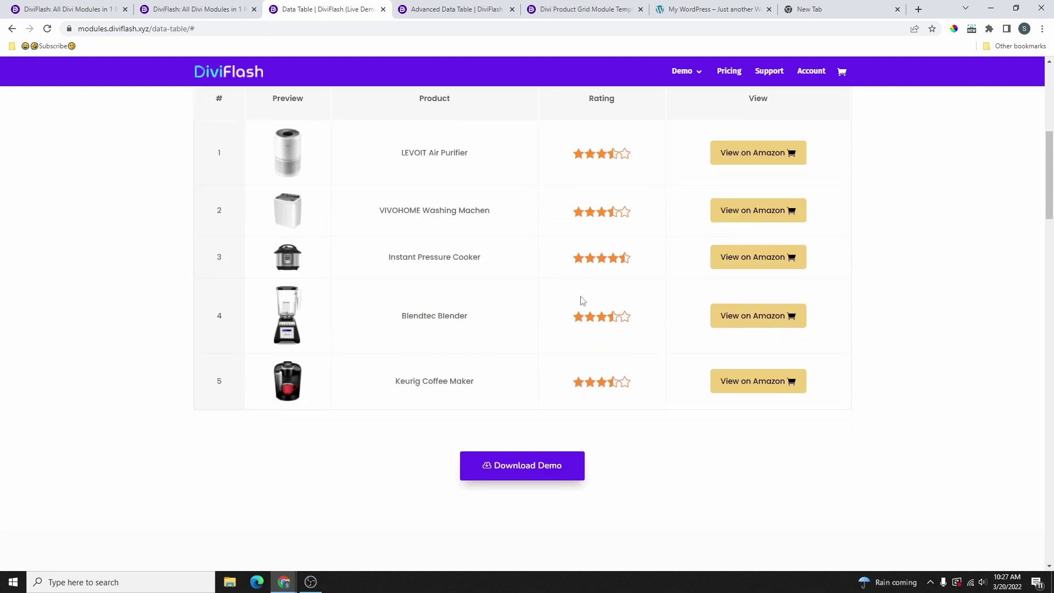
scroll(571, 296, "up", 2)
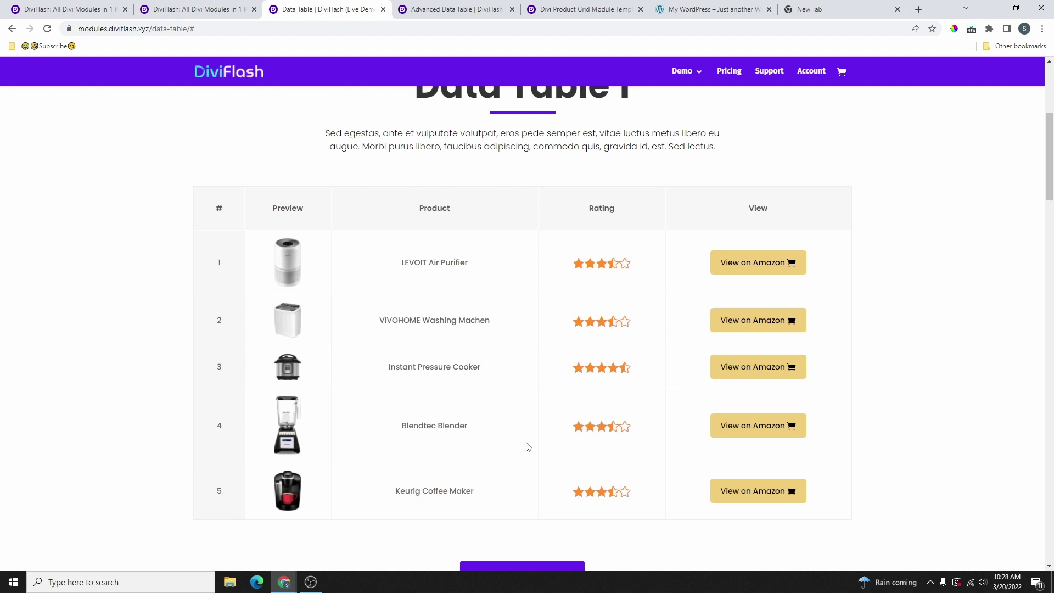
Scroll down through Data Table 2 to Data Table 3's Angular, React and Vue comparison
scroll(519, 411, "down", 1)
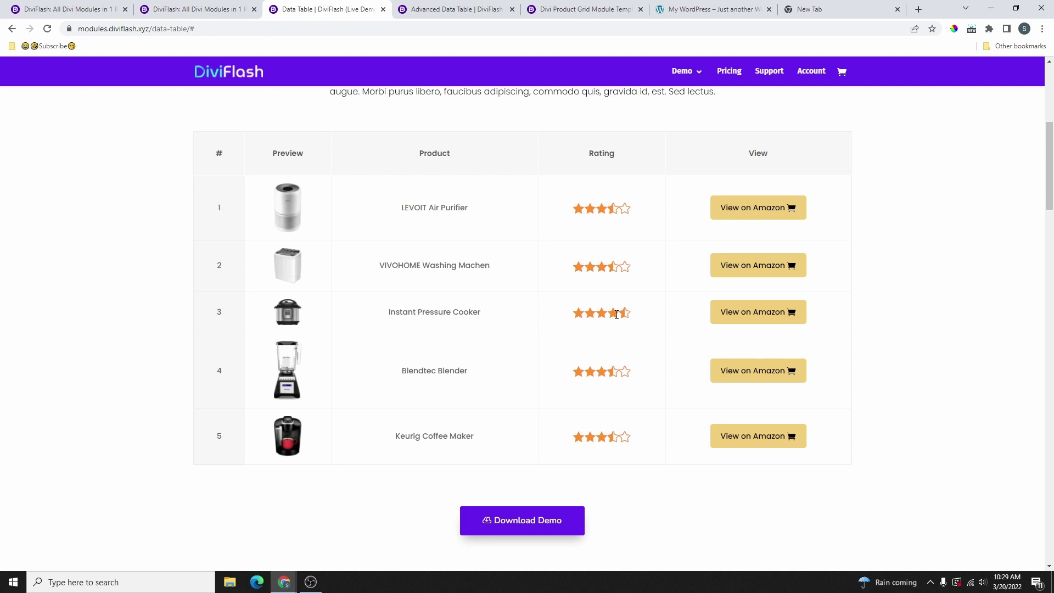
scroll(616, 314, "down", 15)
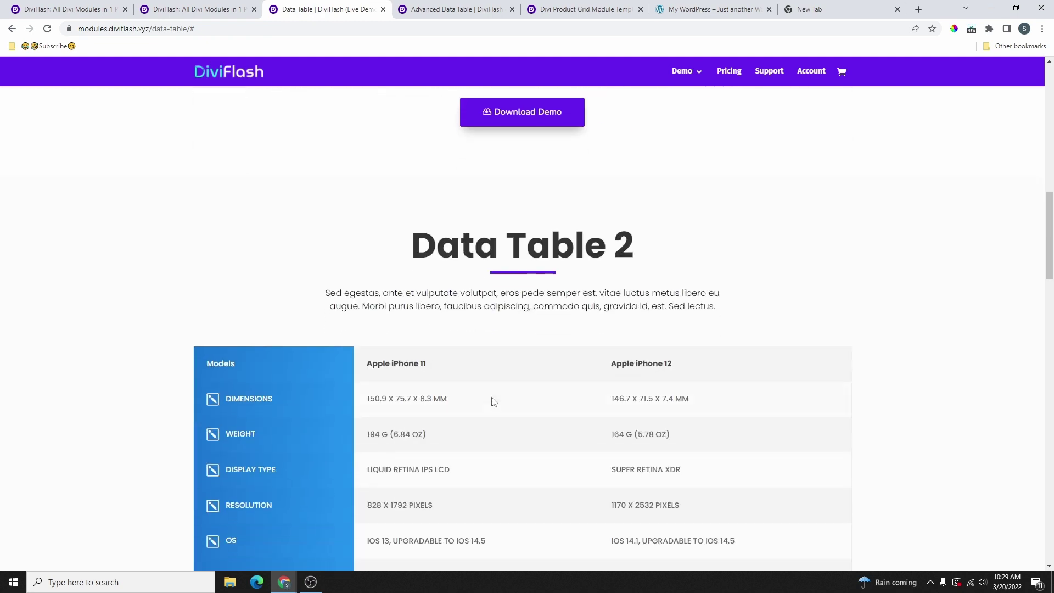
scroll(521, 321, "down", 4)
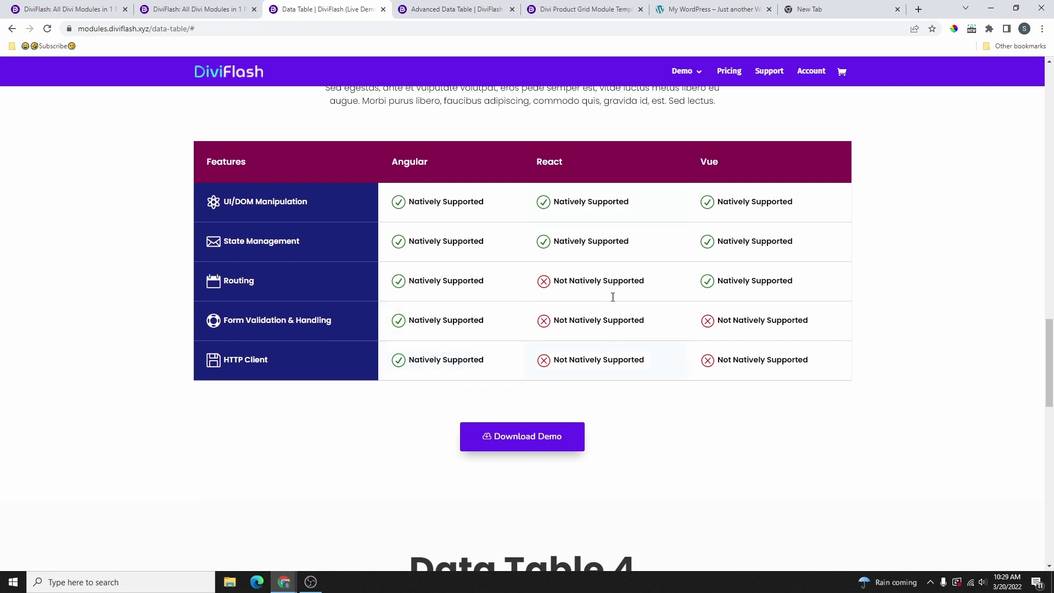
scroll(540, 340, "down", 7)
scroll(542, 352, "up", 10)
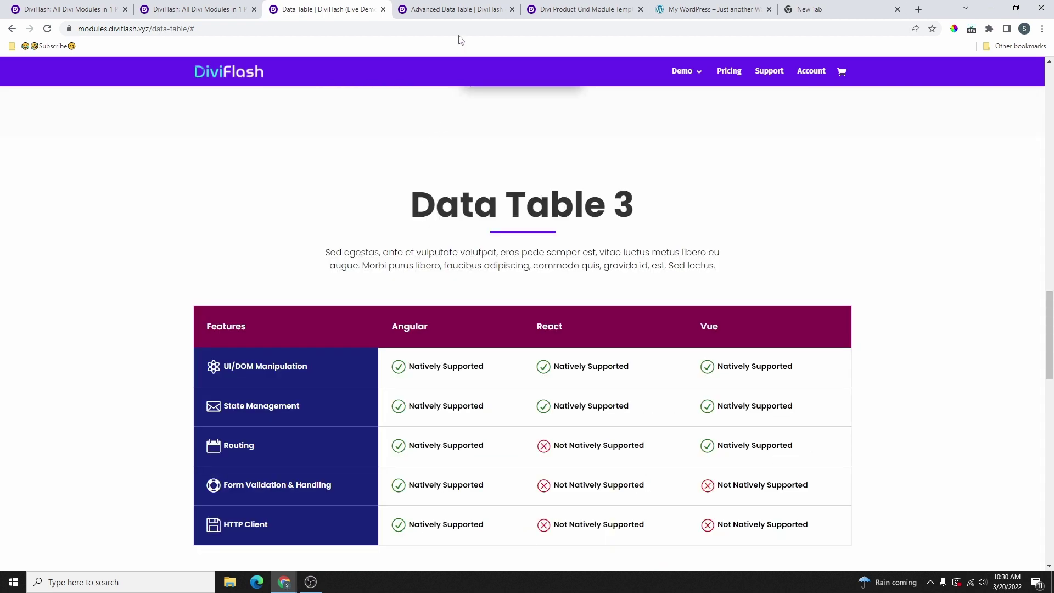
Switch to the Advanced Data Table demo and view the 50-entry searchable, paginated sample table
left_click(465, 10)
scroll(506, 266, "down", 3)
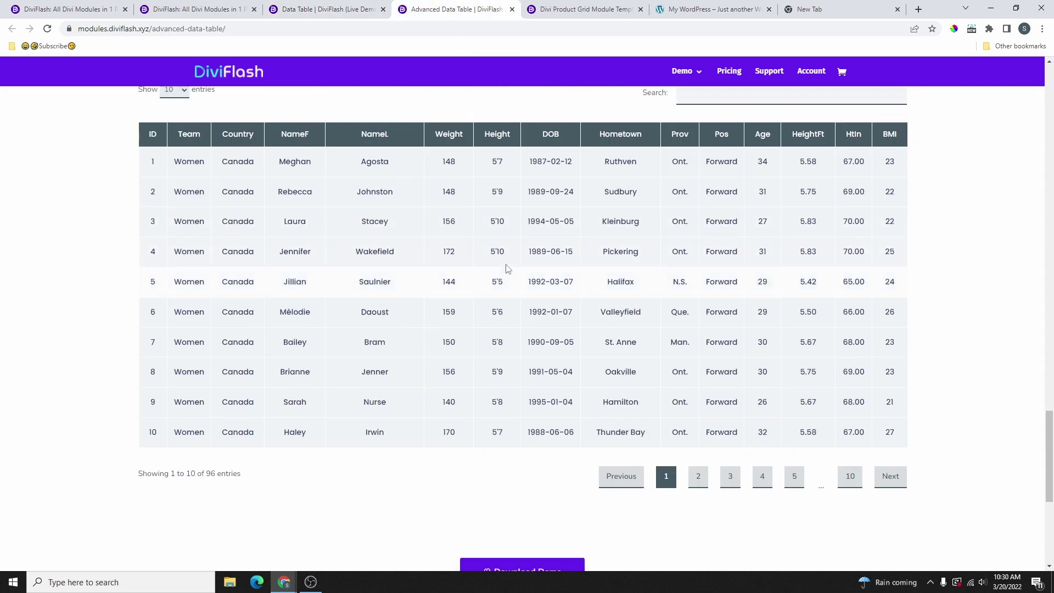
scroll(507, 265, "up", 12)
scroll(507, 265, "up", 2)
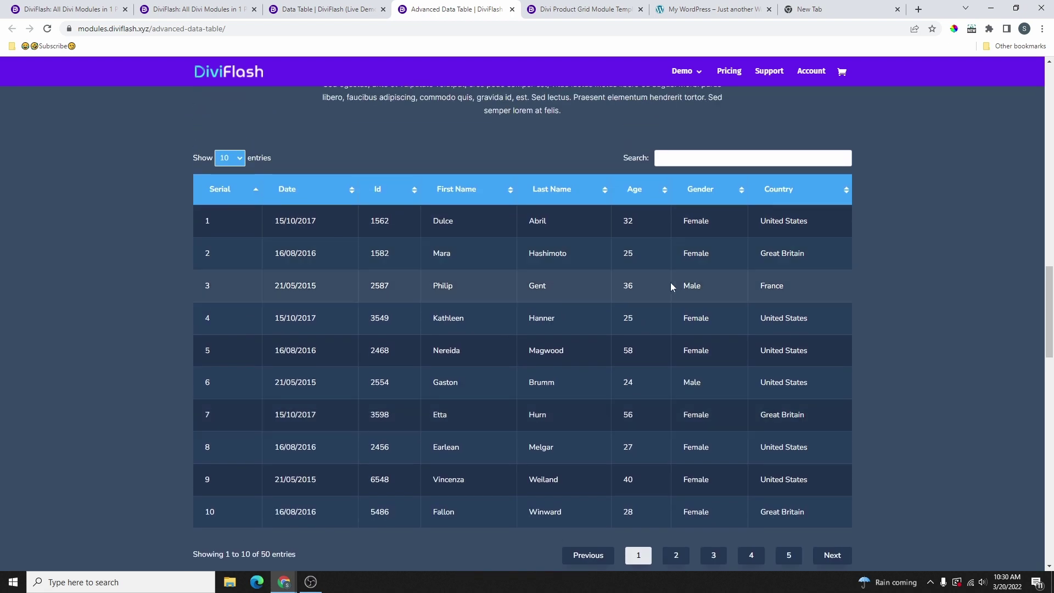
scroll(714, 281, "down", 3)
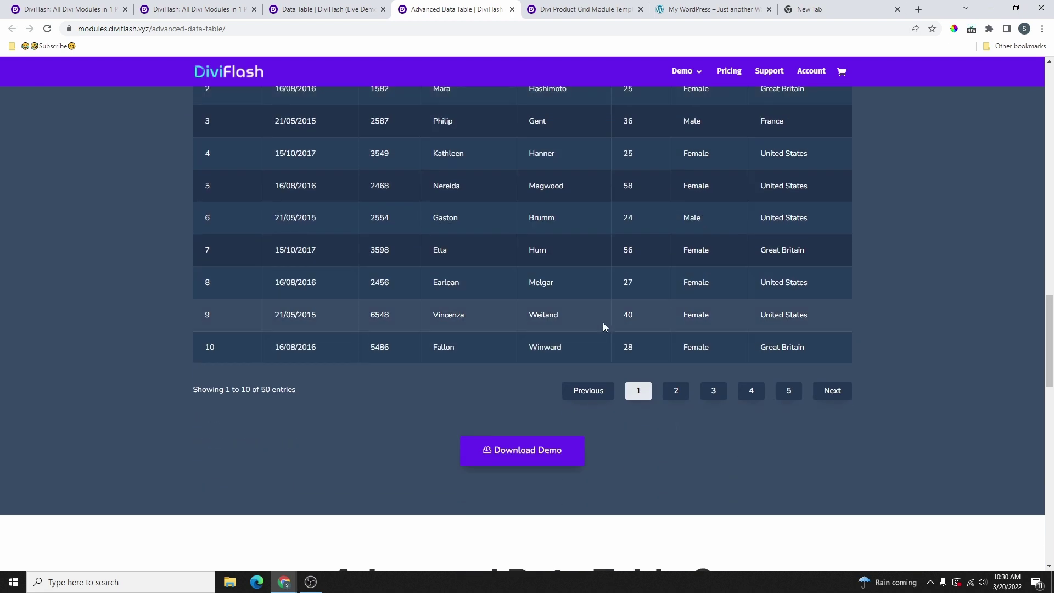
Preview the table at 400px mobile width, scroll it sideways, then return to desktop view
key("ctrl+shift+i")
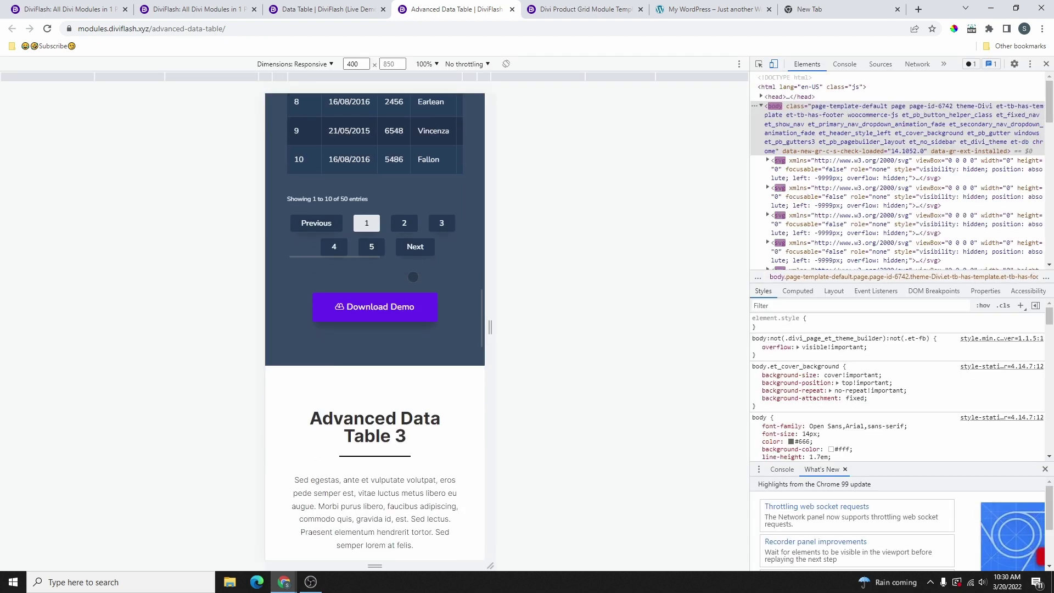
scroll(413, 276, "up", 9)
scroll(436, 309, "down", 3)
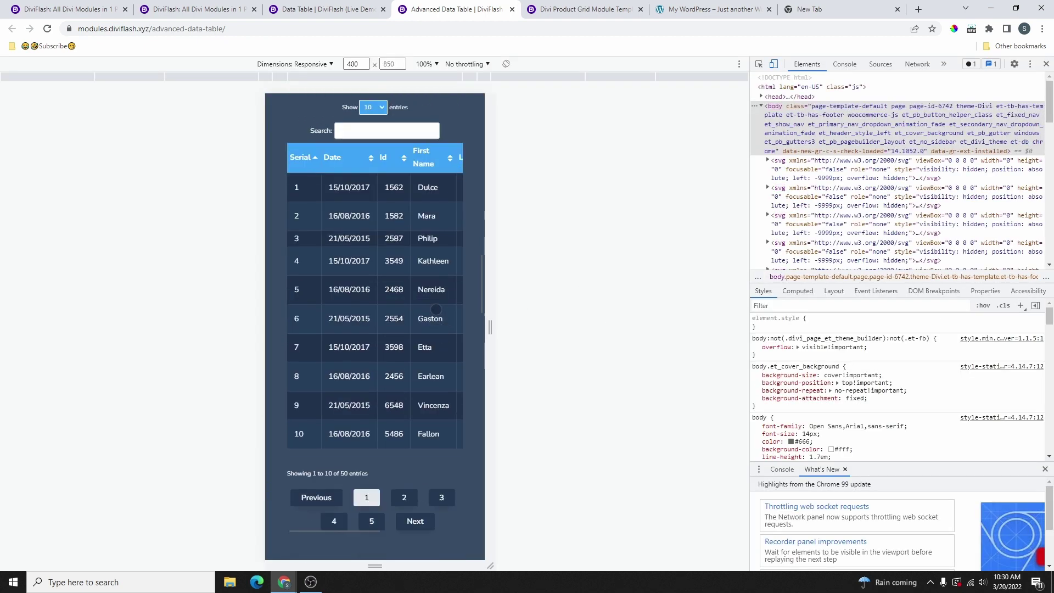
scroll(439, 313, "right", 3)
scroll(455, 329, "left", 3)
scroll(455, 329, "right", 3)
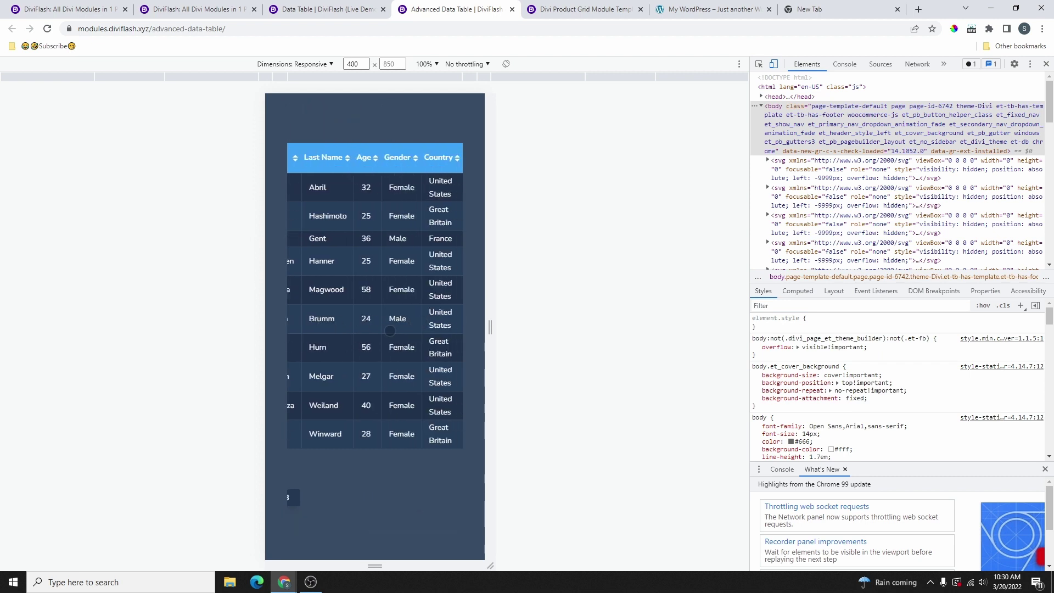
scroll(389, 330, "left", 3)
scroll(390, 330, "right", 3)
key("F12")
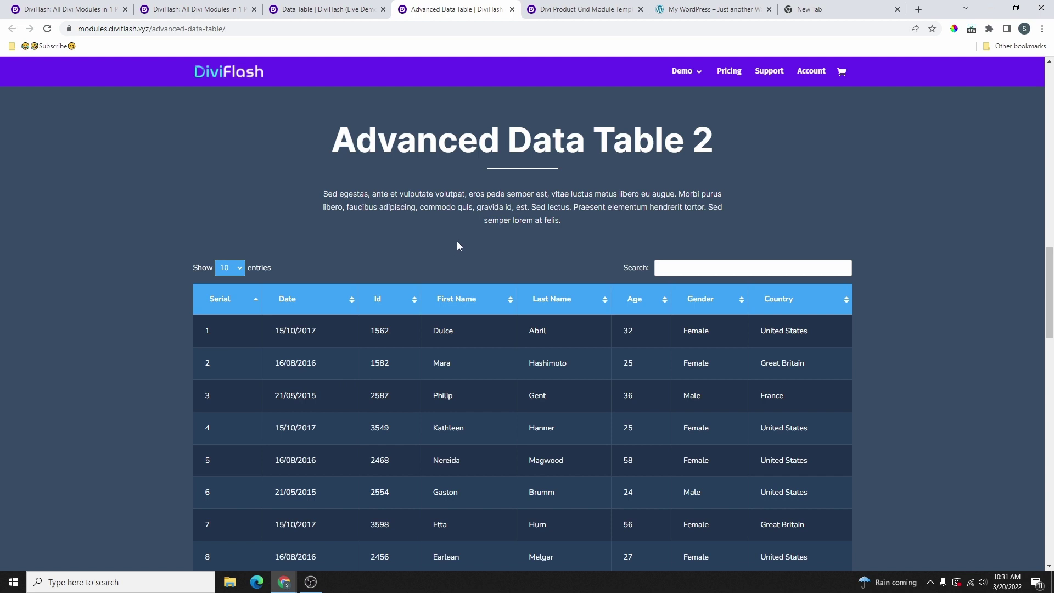
Browse the Divi Product Grid Module demo designs, then switch to the 'My WordPress' site tab
left_click(575, 11)
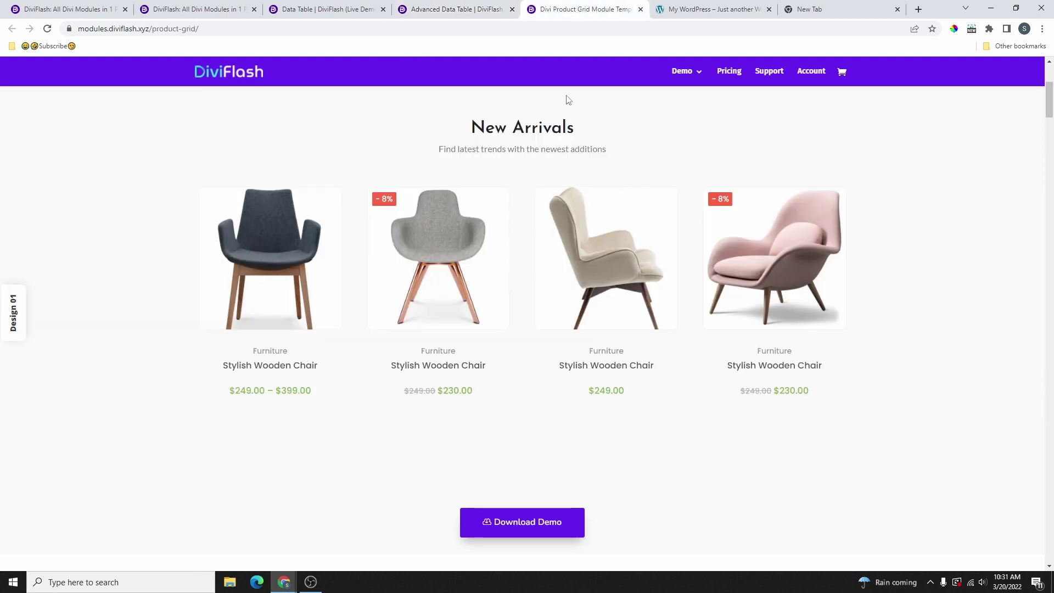
scroll(522, 271, "up", 4)
scroll(553, 272, "down", 3)
scroll(521, 277, "down", 4)
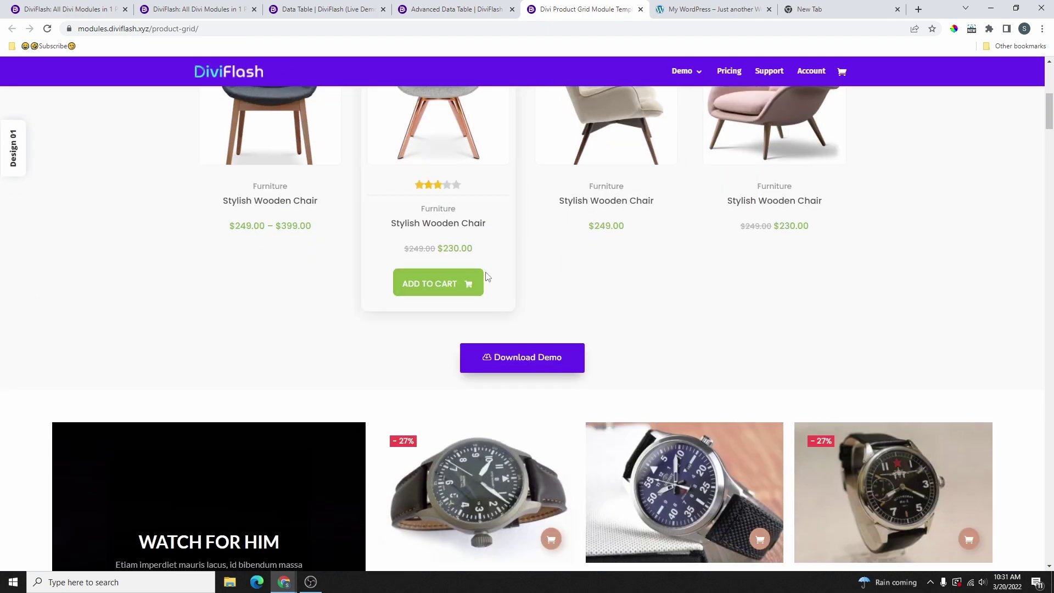
scroll(485, 278, "up", 3)
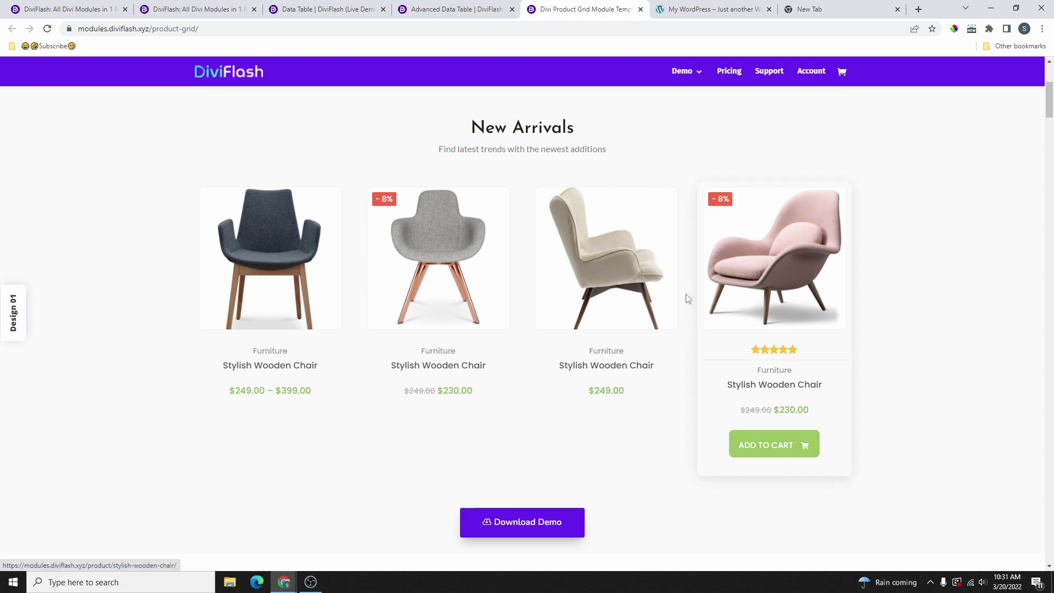
scroll(494, 286, "down", 7)
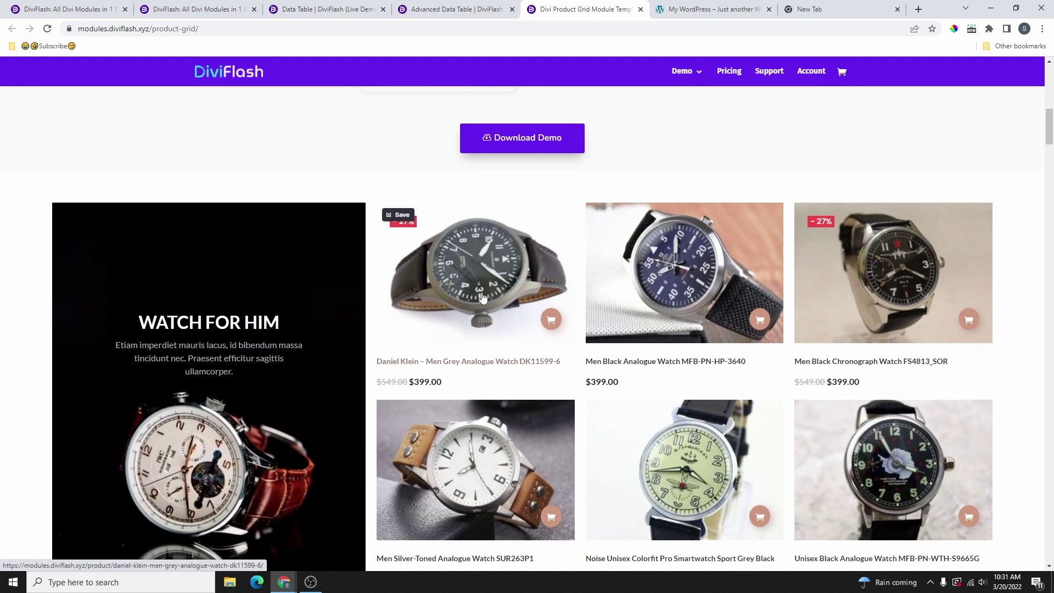
scroll(572, 278, "down", 10)
scroll(297, 298, "down", 4)
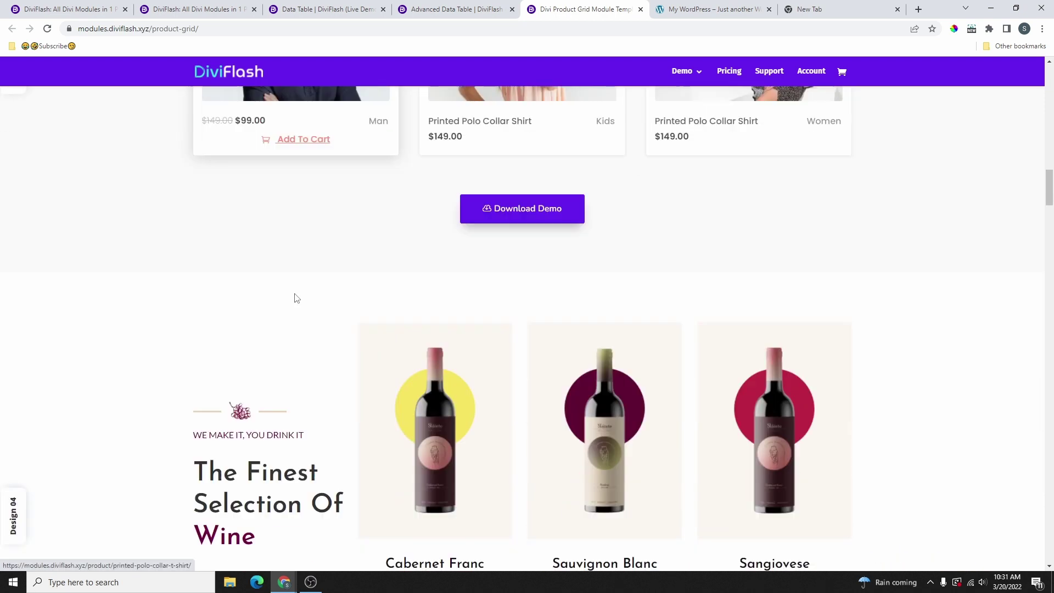
scroll(296, 298, "down", 5)
left_click(735, 8)
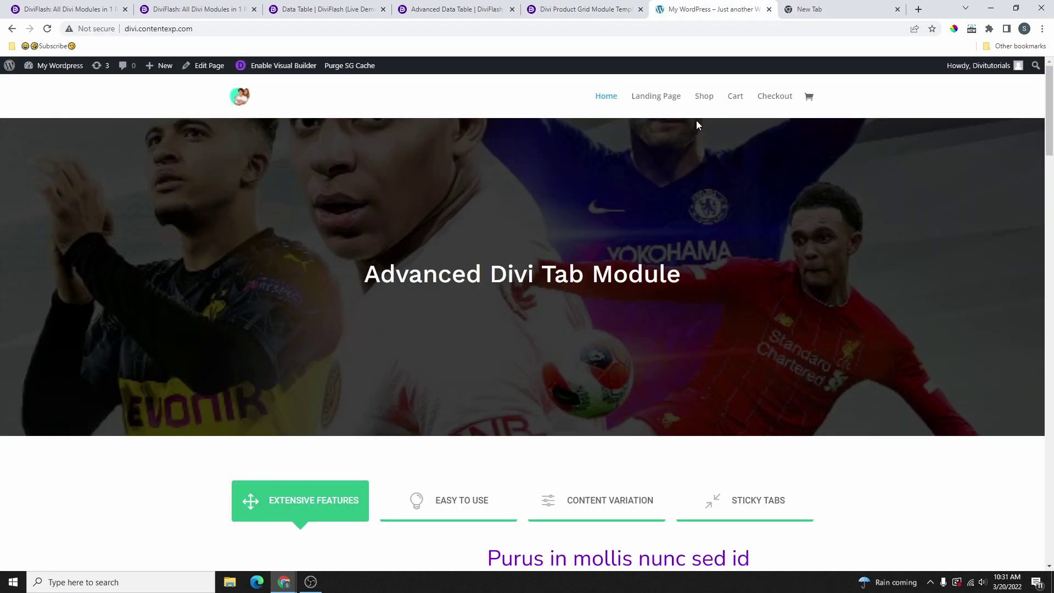
Browse the WordPress site's Shop products, glance back at the Product Grid demo, then return
left_click(699, 102)
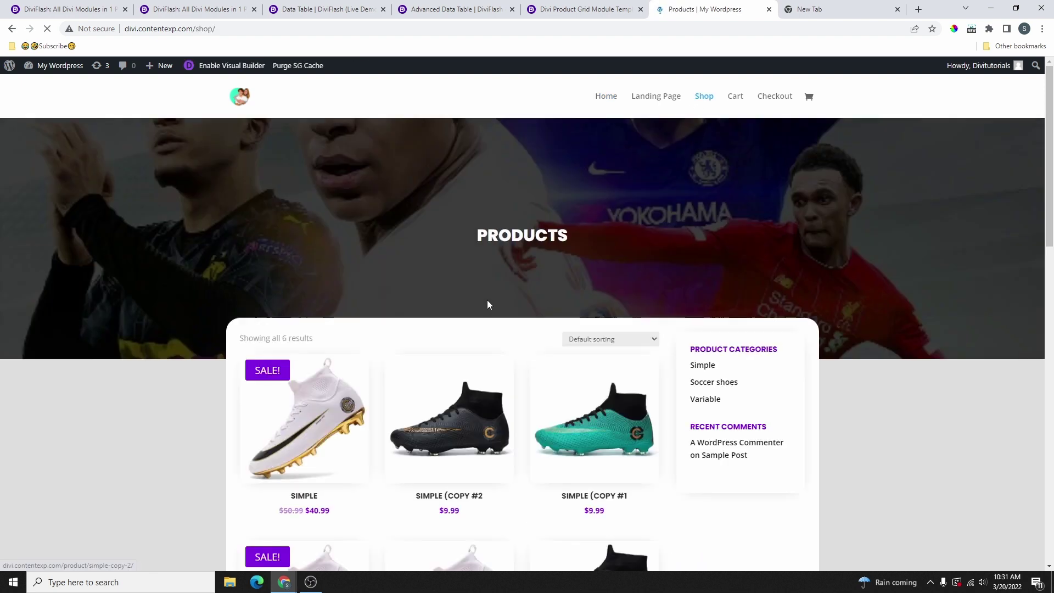
scroll(487, 300, "down", 9)
scroll(486, 300, "down", 1)
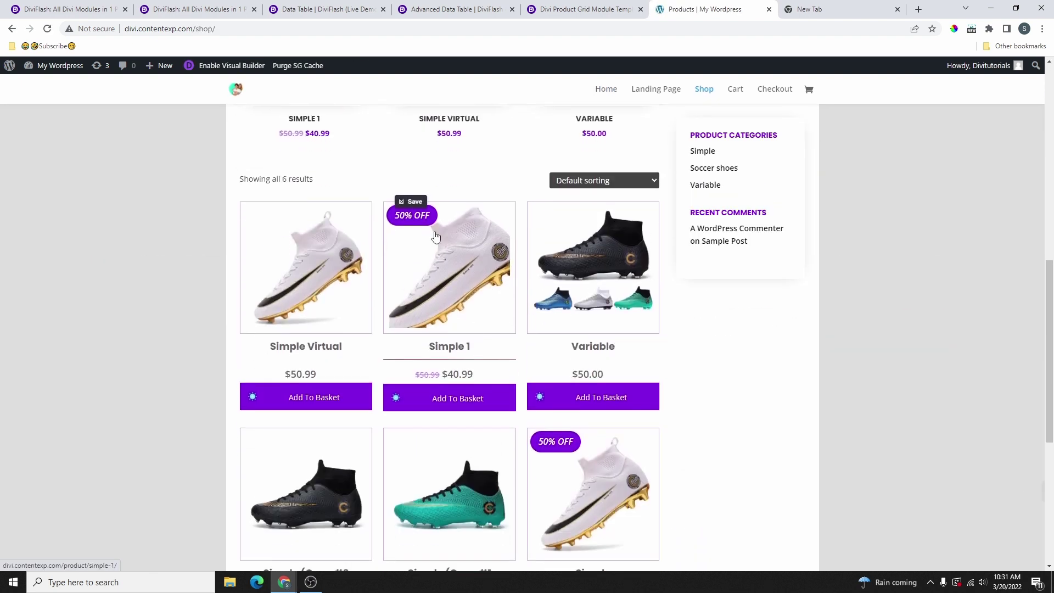
scroll(521, 397, "up", 4)
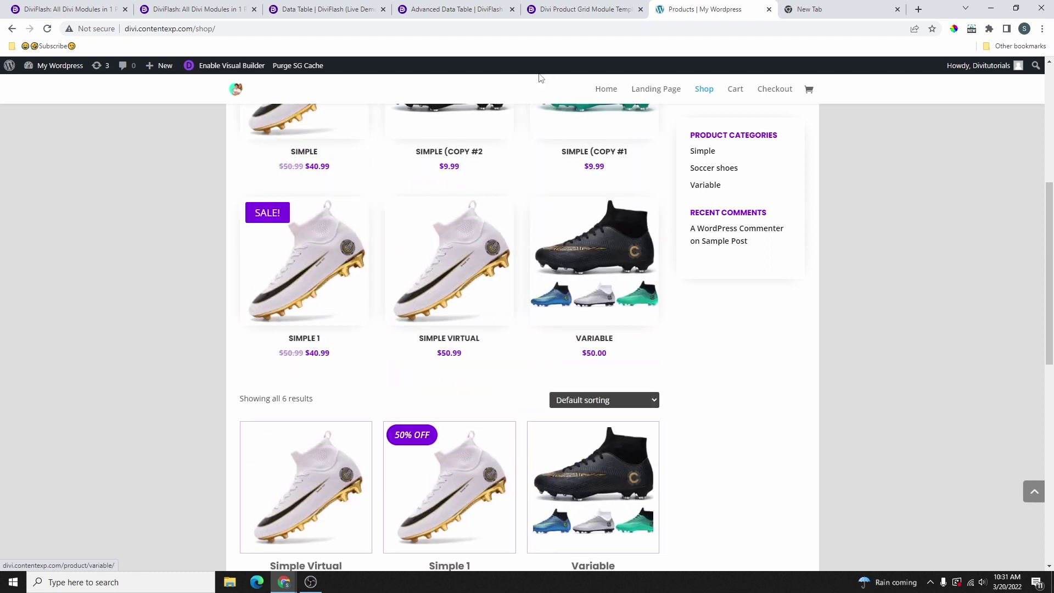
key("ctrl+shift+Tab")
scroll(558, 225, "down", 3)
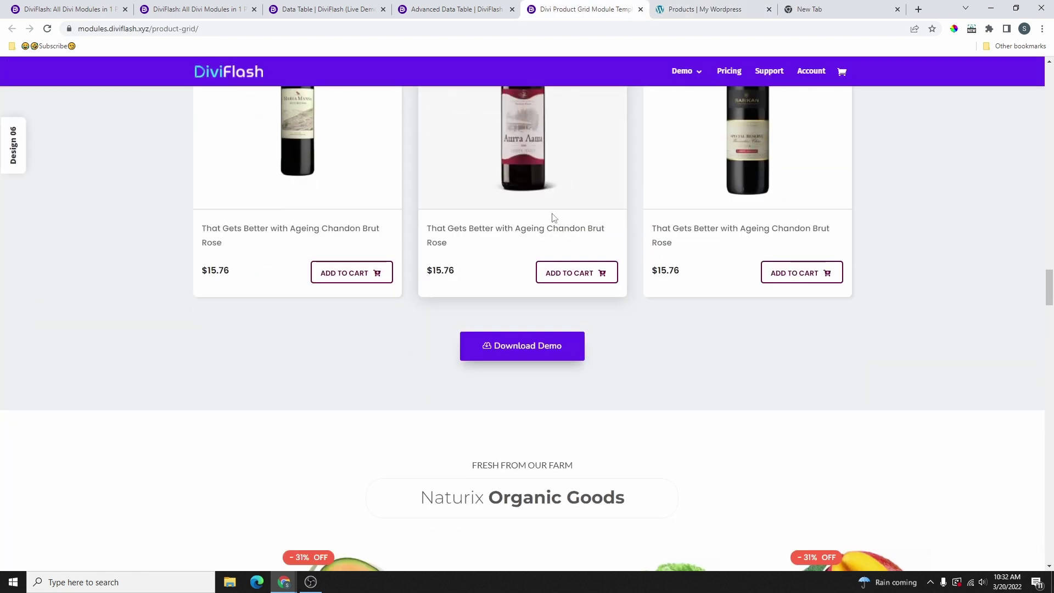
left_click(700, 9)
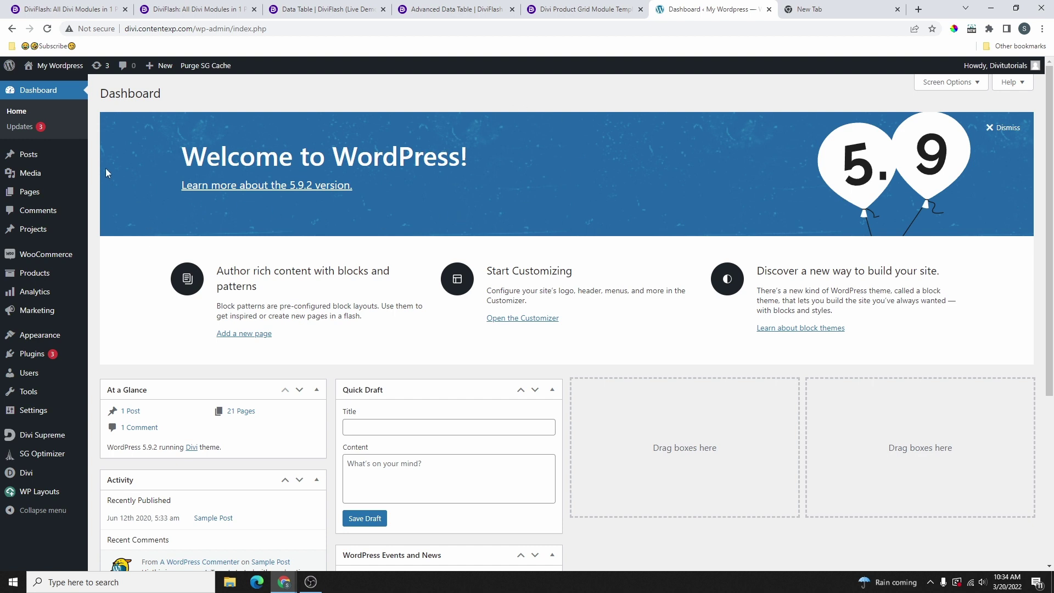
Load wplifestyle.com/diviflash in the new tab and go through Divi Modules to Pricing
key("ctrl+Tab")
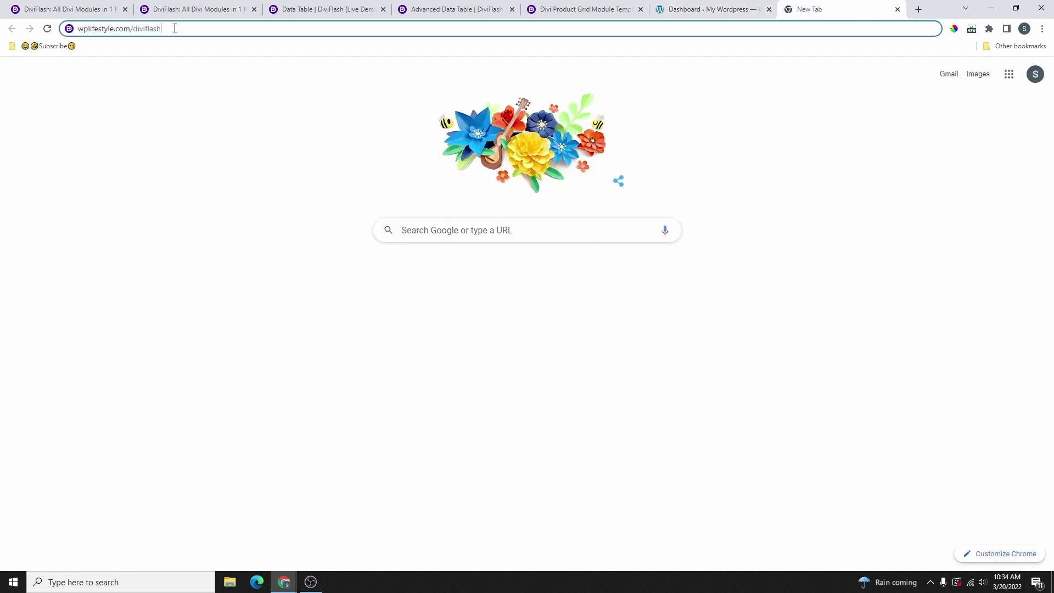
left_click(78, 30)
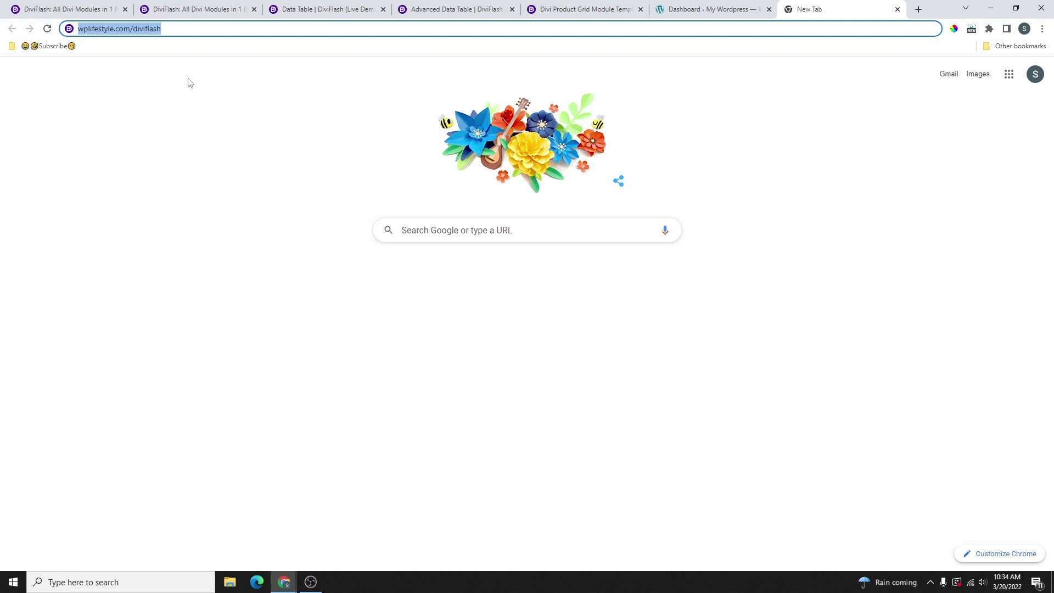
key("Return")
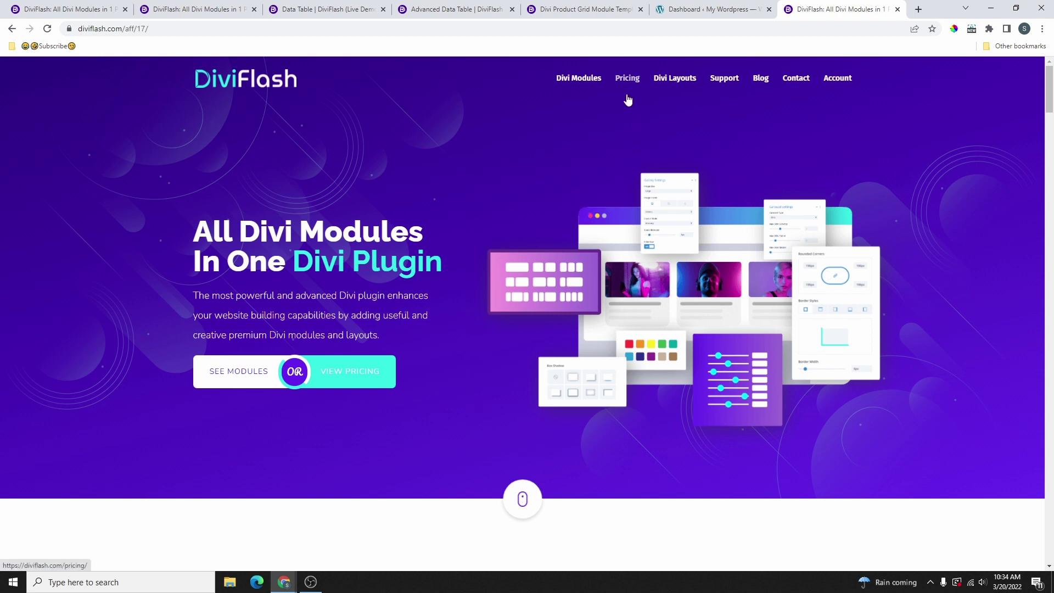
left_click(576, 83)
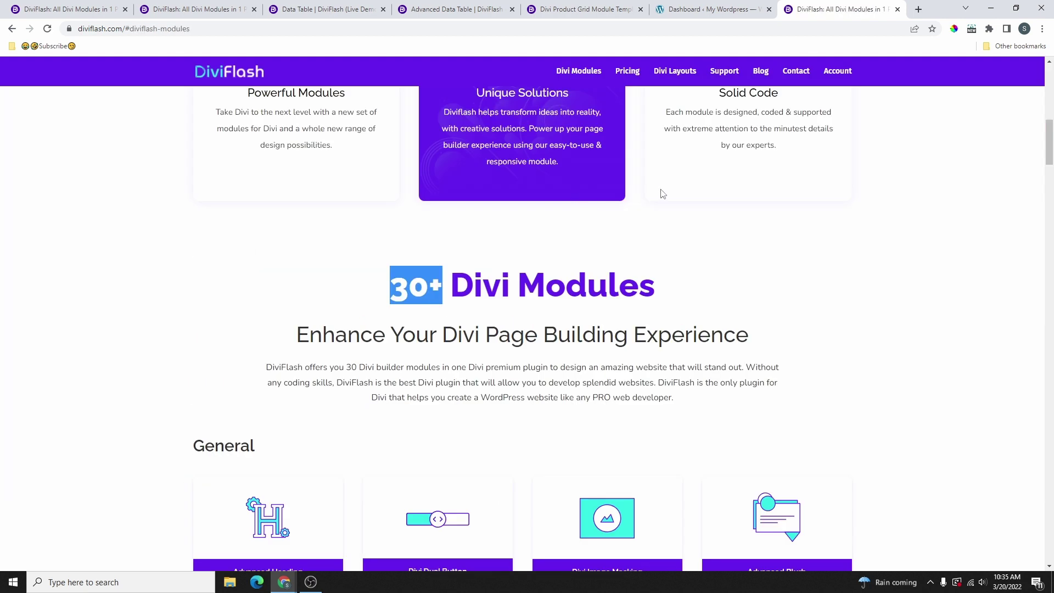
left_click(631, 75)
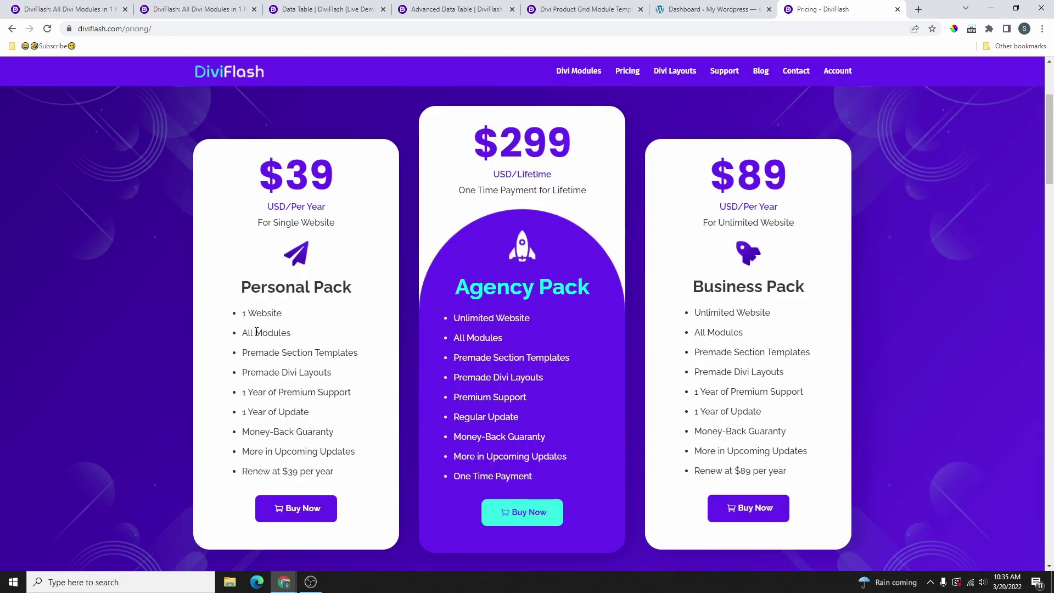
Compare the $39 Personal, $89 Business and $299 Agency prices, then buy the Personal Pack
left_click_drag(257, 182, 341, 175)
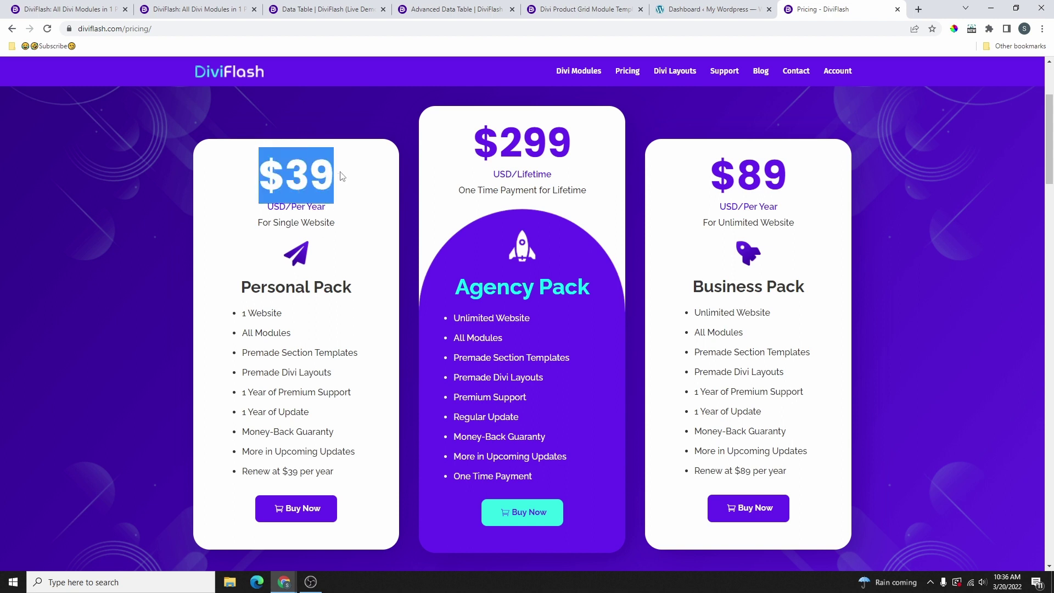
left_click(343, 334)
left_click_drag(258, 223, 269, 223)
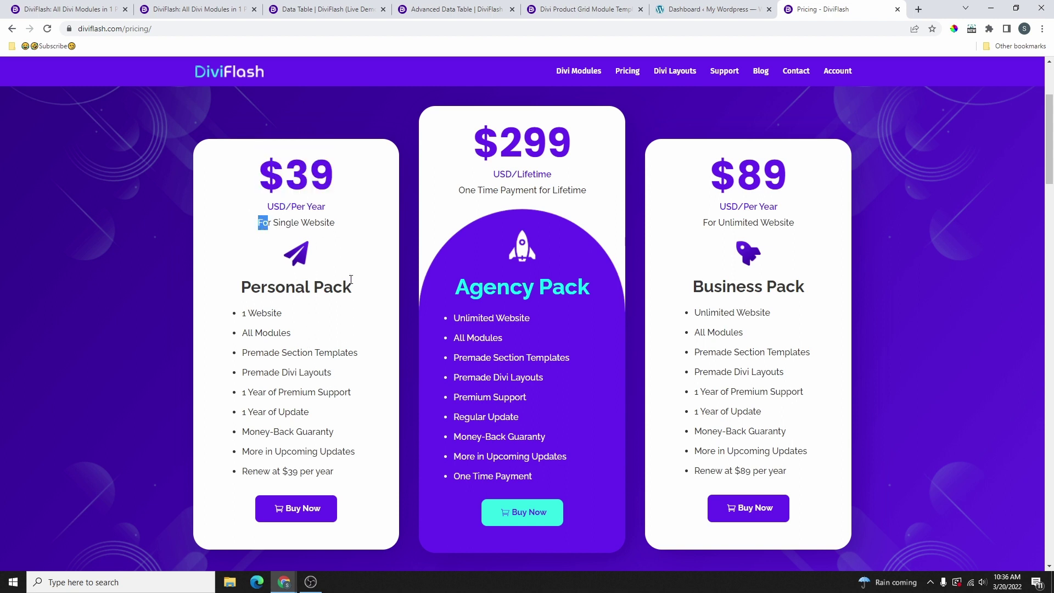
left_click(296, 205)
triple_click(340, 180)
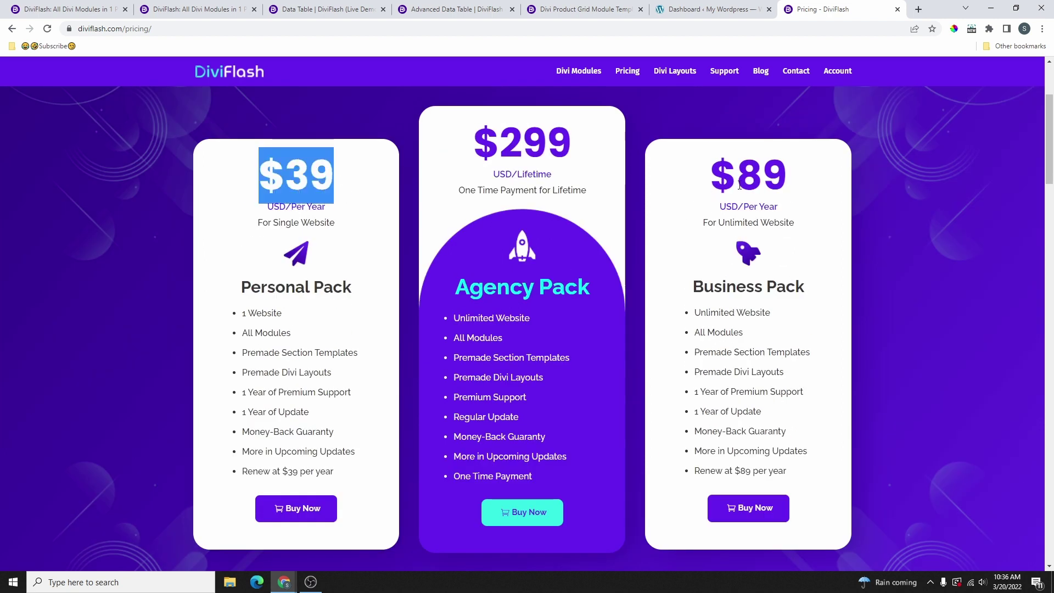
left_click_drag(801, 182, 712, 186)
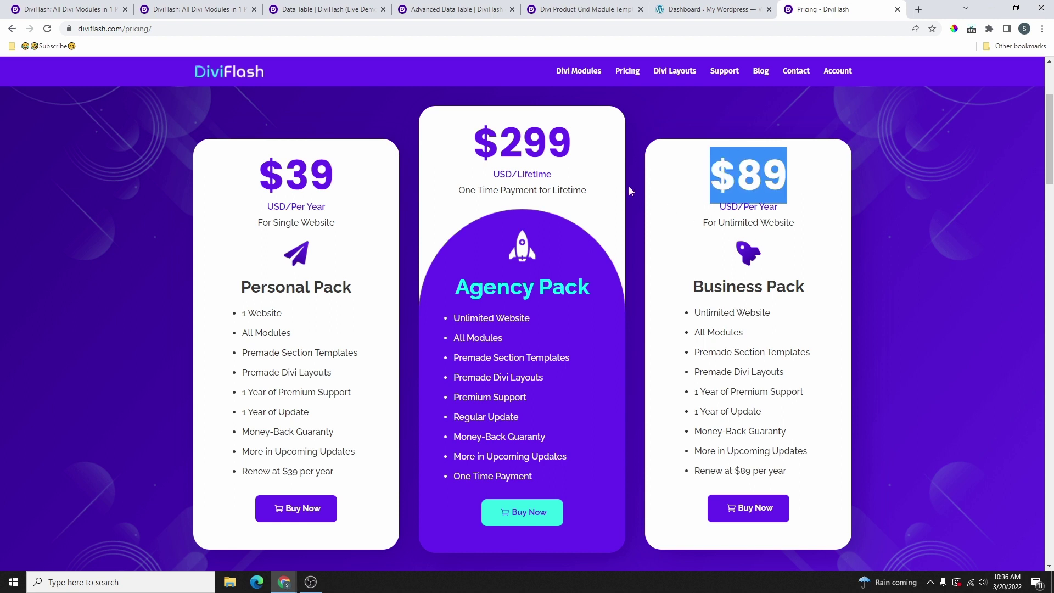
left_click(572, 181)
left_click_drag(581, 160, 491, 155)
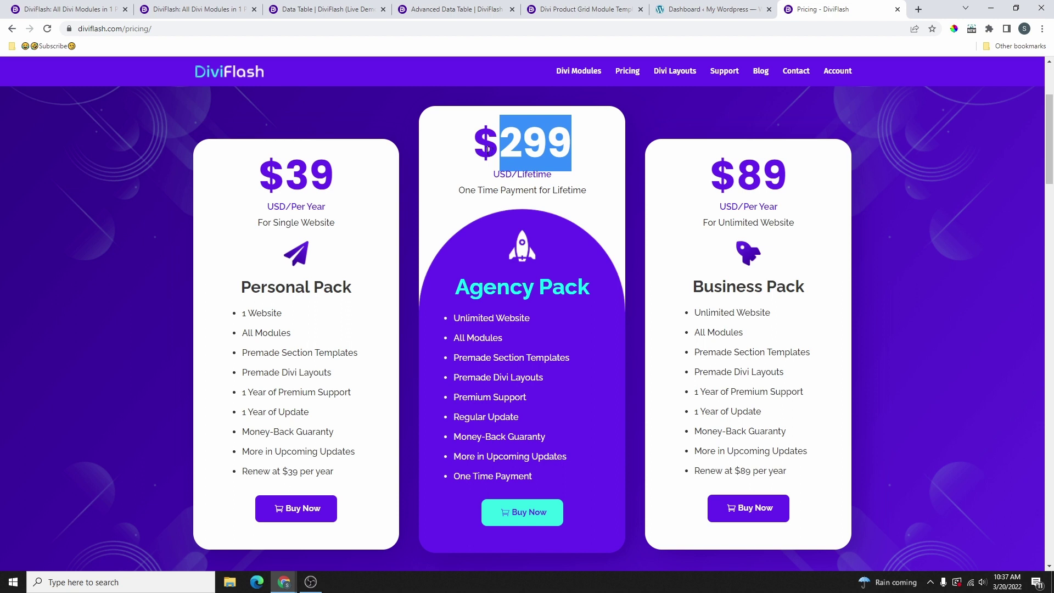
left_click(488, 149)
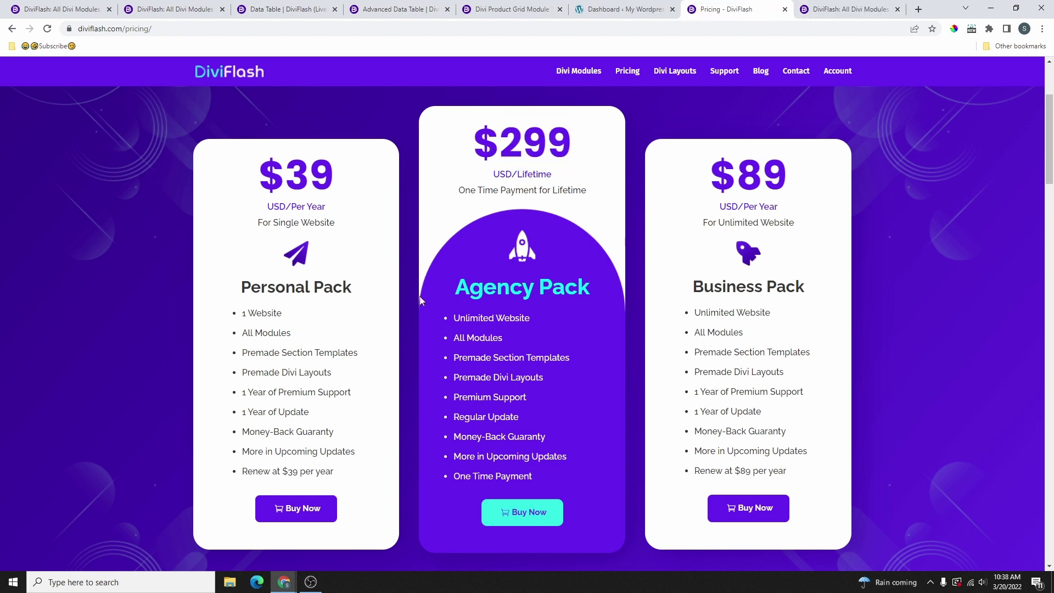
scroll(340, 336, "down", 1)
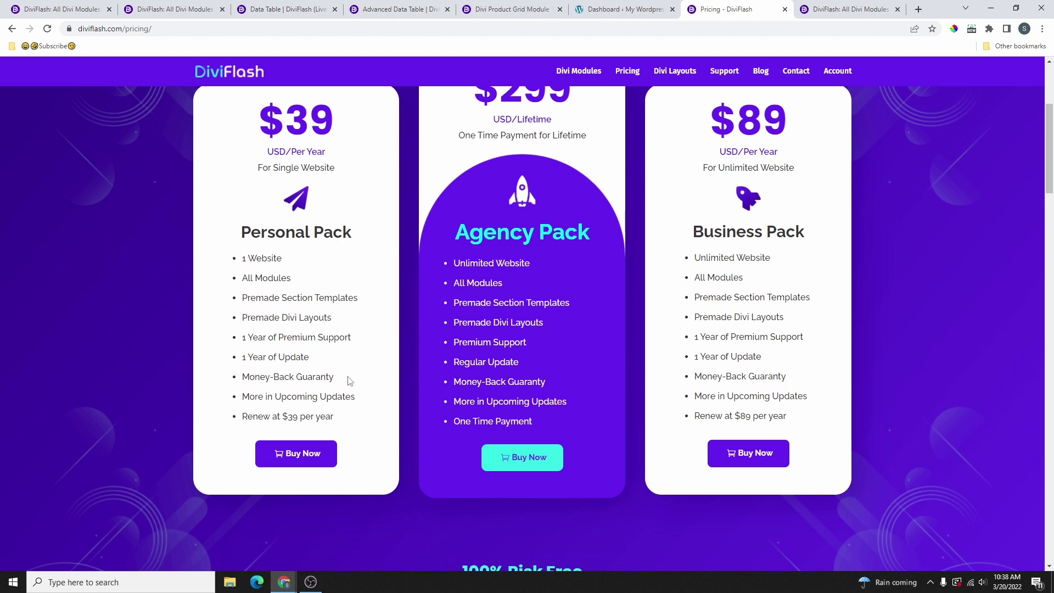
left_click(301, 458)
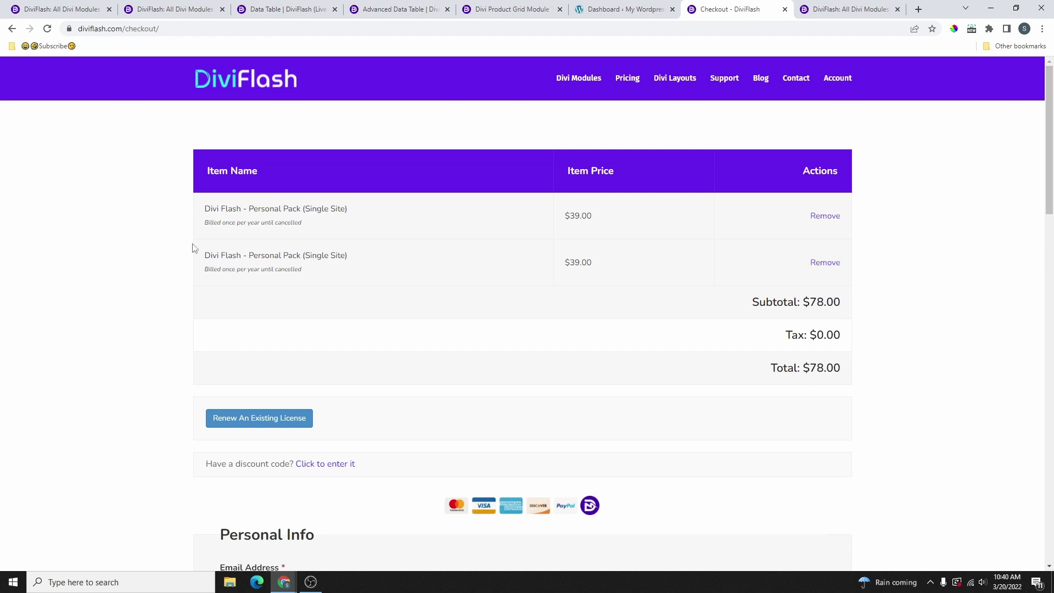
Apply the wplifestyle20 20% coupon and scroll down to the $31.20 purchase total
scroll(209, 296, "down", 2)
left_click(332, 355)
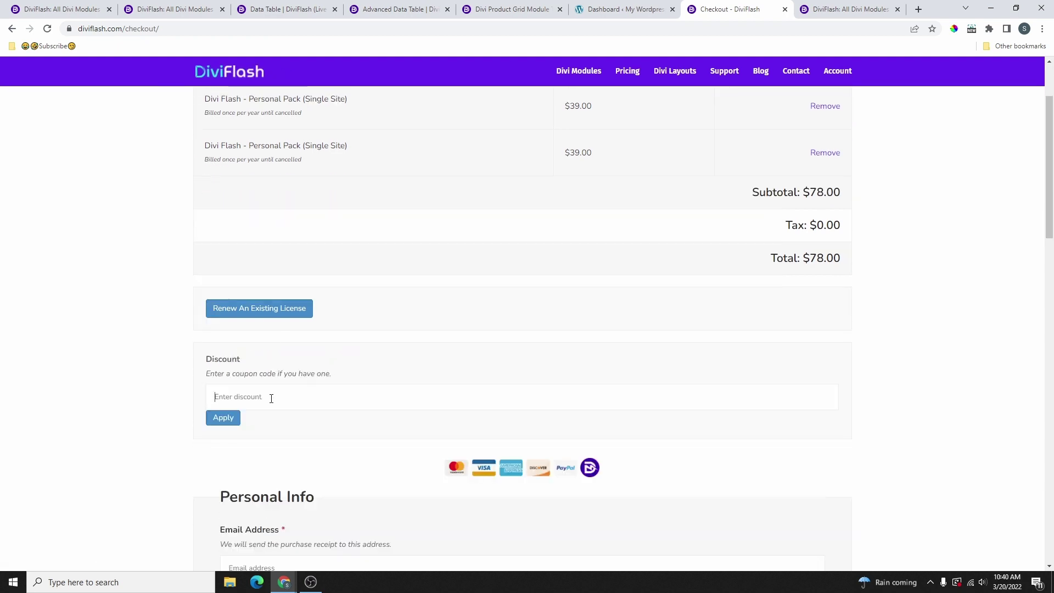
type("wplifestyle20")
left_click(231, 418)
left_click_drag(715, 300, 826, 307)
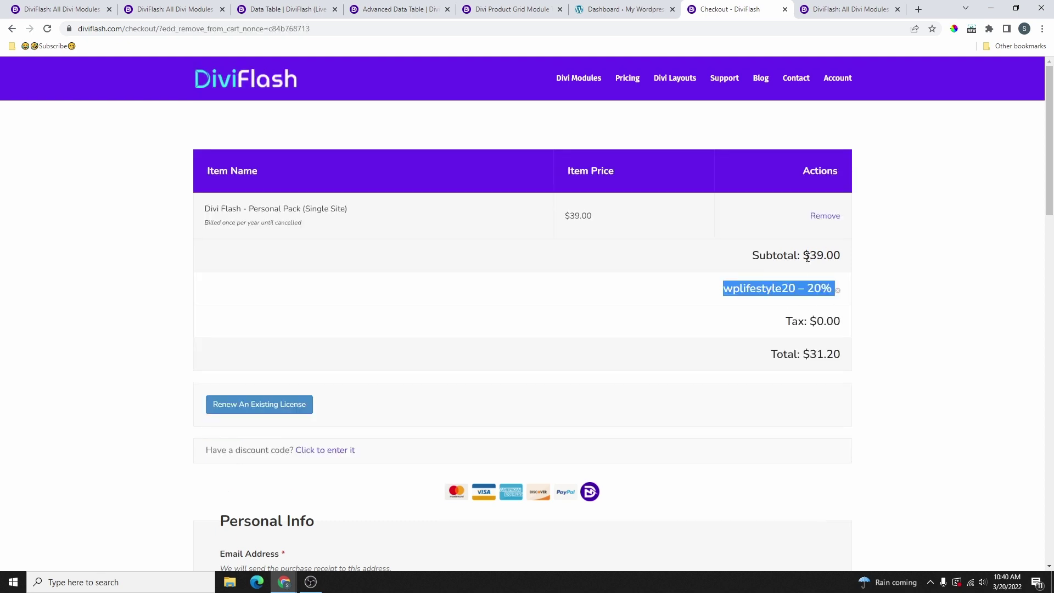
scroll(809, 271, "down", 1)
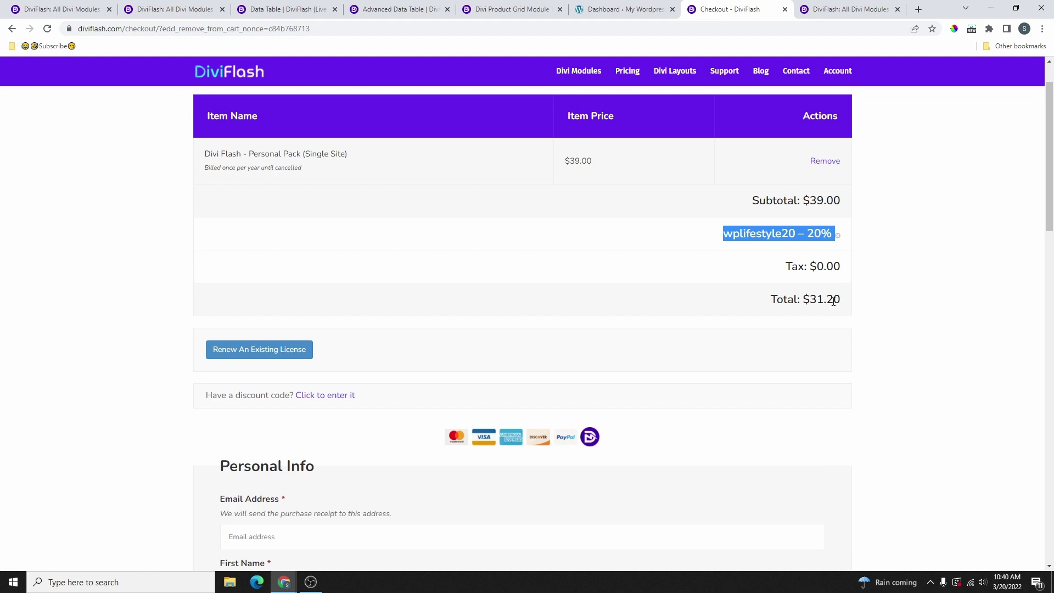
scroll(833, 301, "down", 5)
scroll(480, 292, "down", 12)
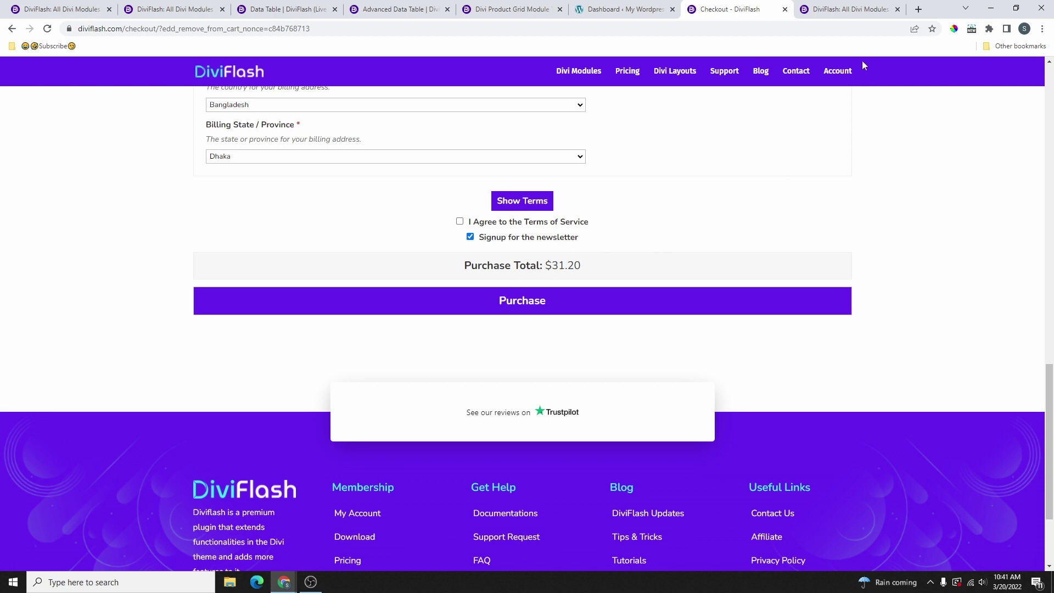
Open the DiviFlash account's Downloads page
left_click(833, 77)
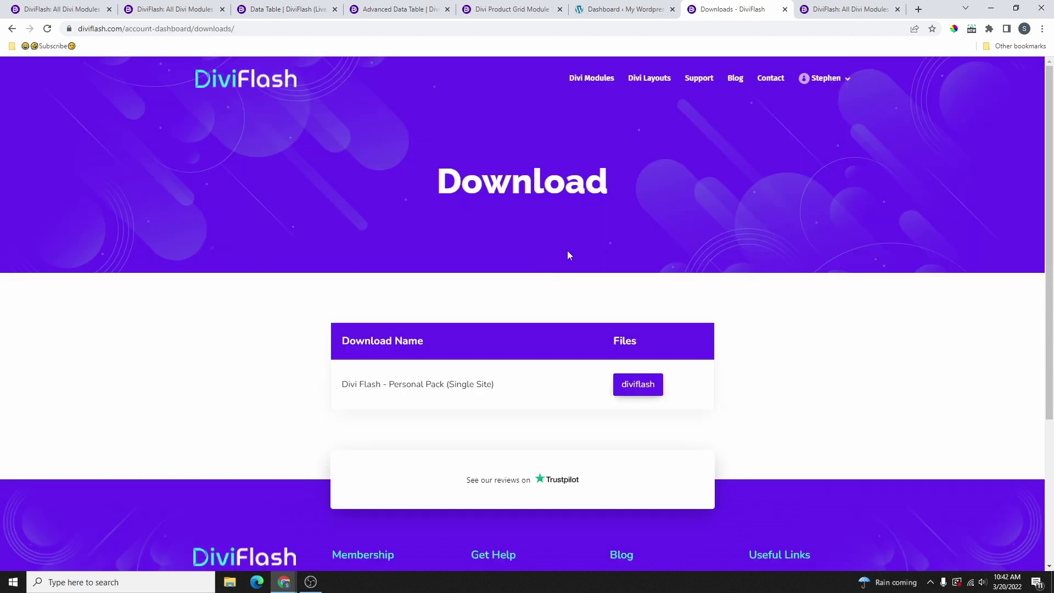
mouse_move(827, 85)
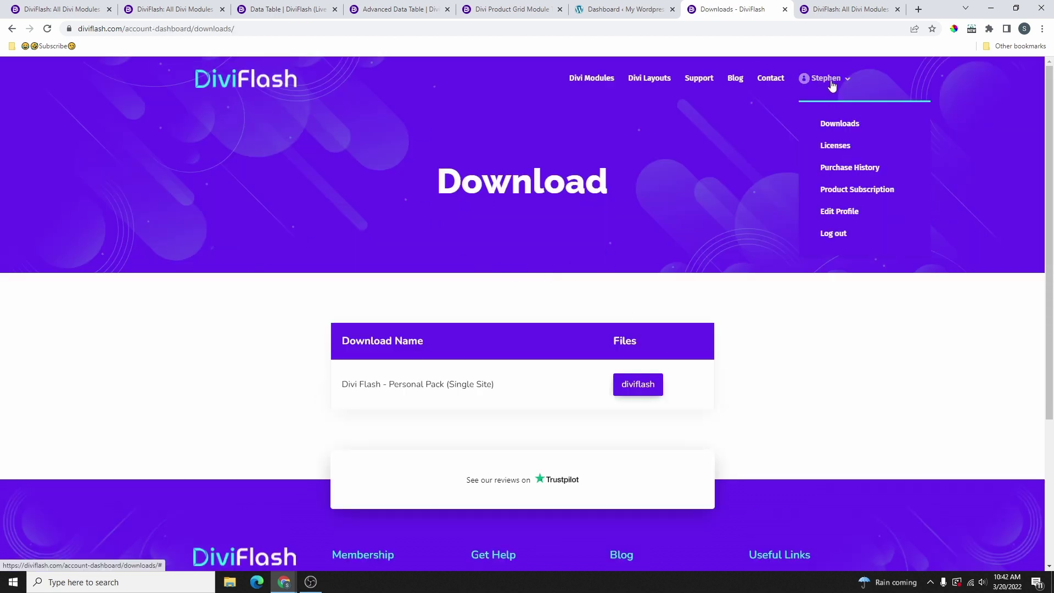
left_click(845, 134)
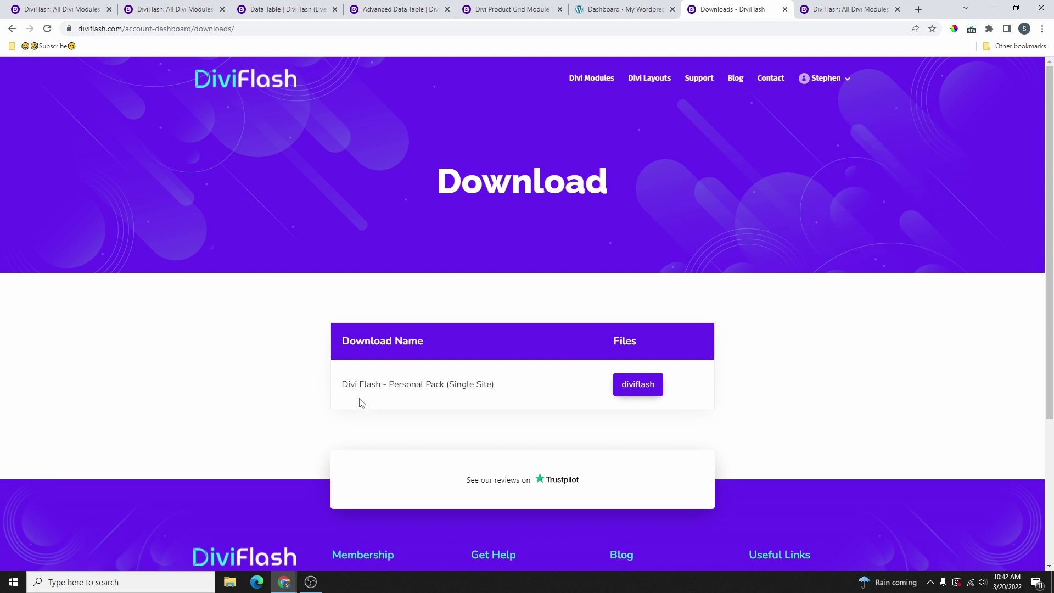
Download the Personal Pack diviflash zip, then select the key on License Details
left_click_drag(344, 385, 500, 386)
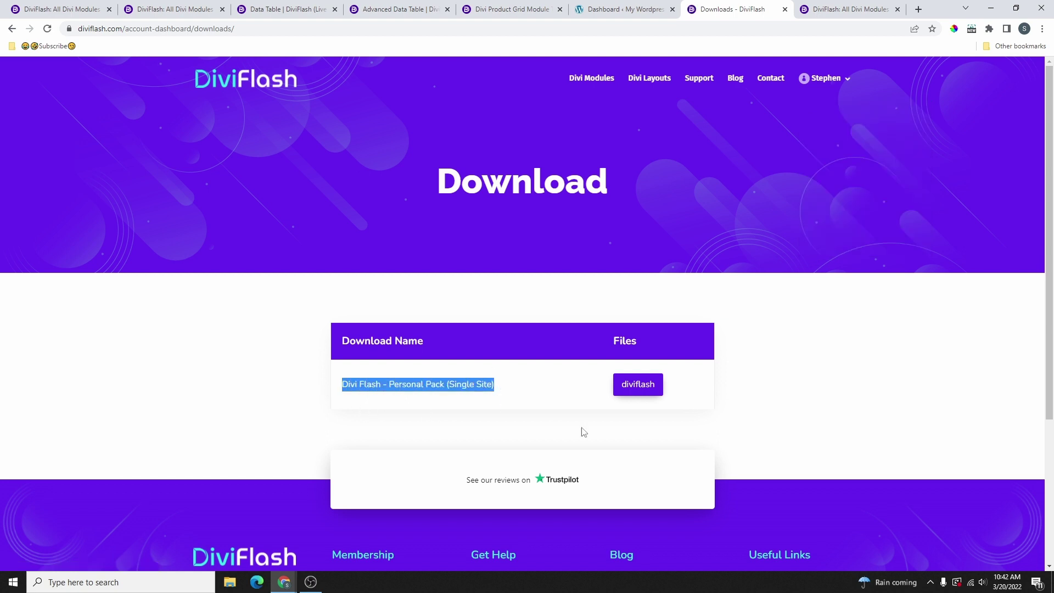
left_click(640, 391)
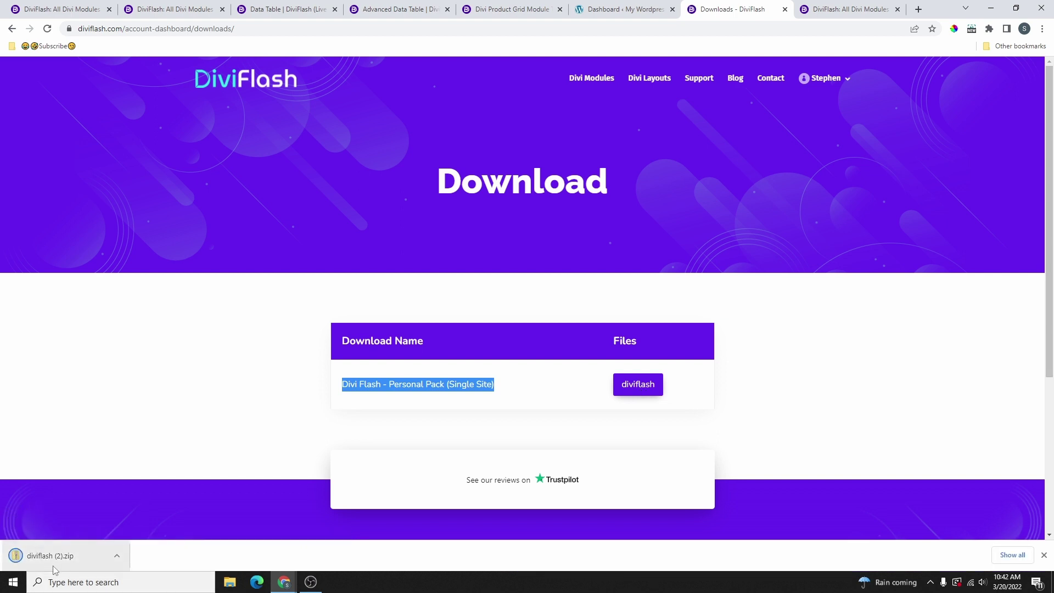
left_click(835, 145)
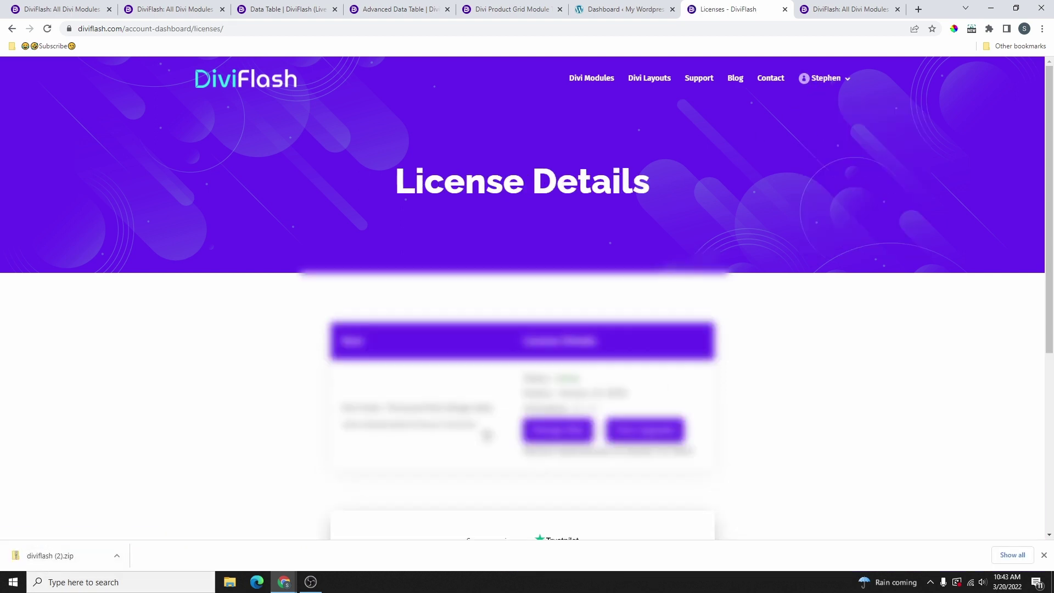
left_click_drag(485, 430, 344, 435)
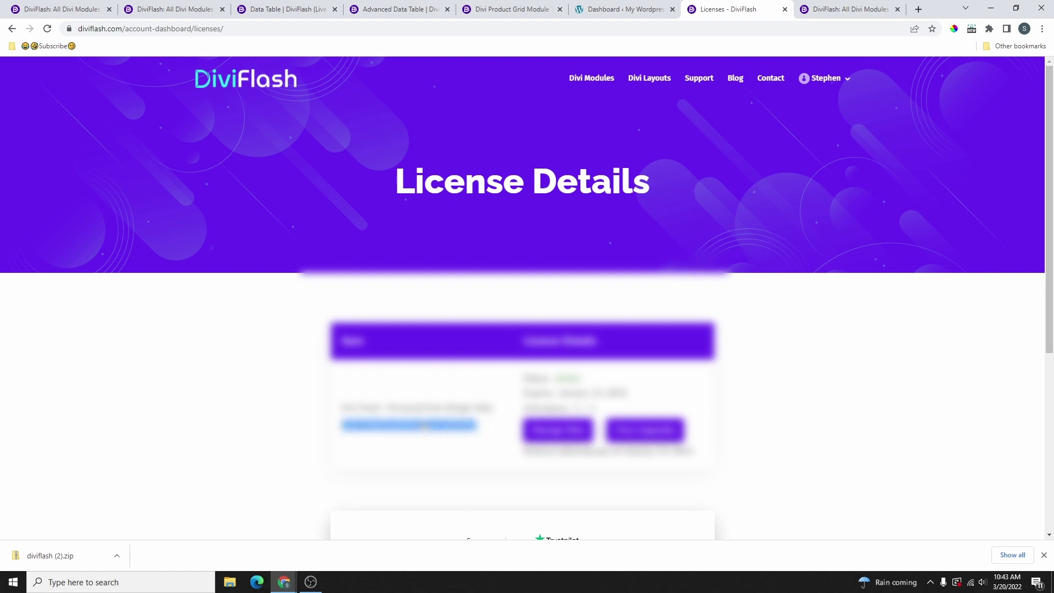
In WordPress Plugins > Add New > Upload Plugin, drop in diviflash (2).zip for upload
left_click(623, 9)
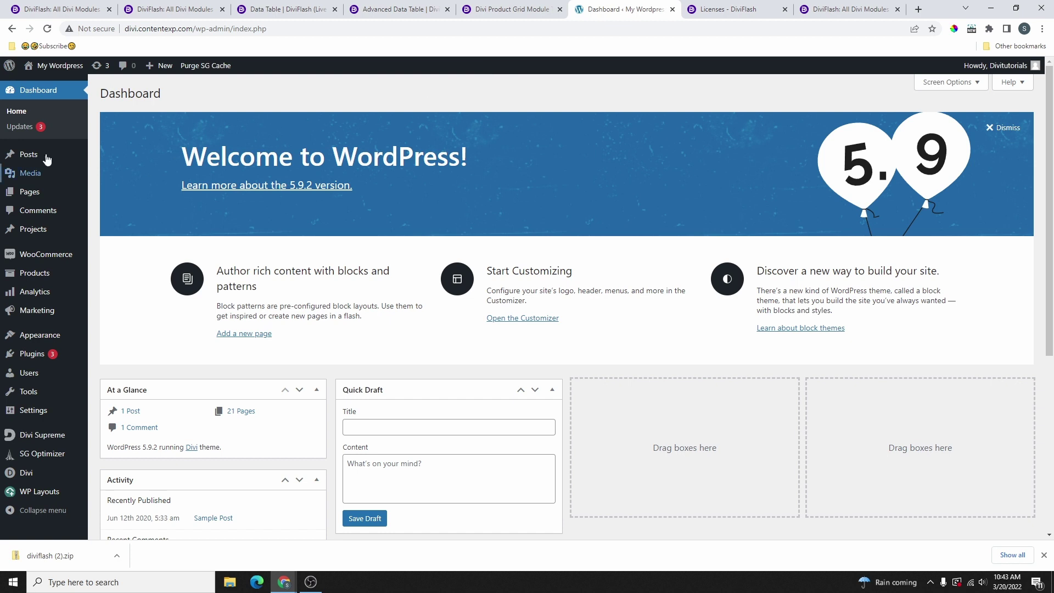
mouse_move(56, 351)
left_click(118, 373)
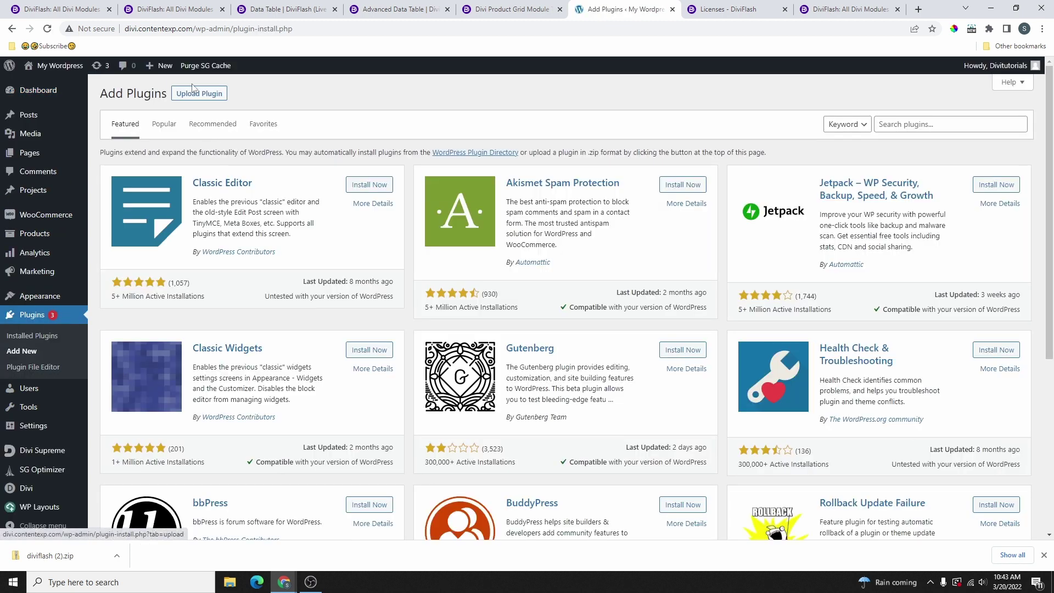
left_click(195, 93)
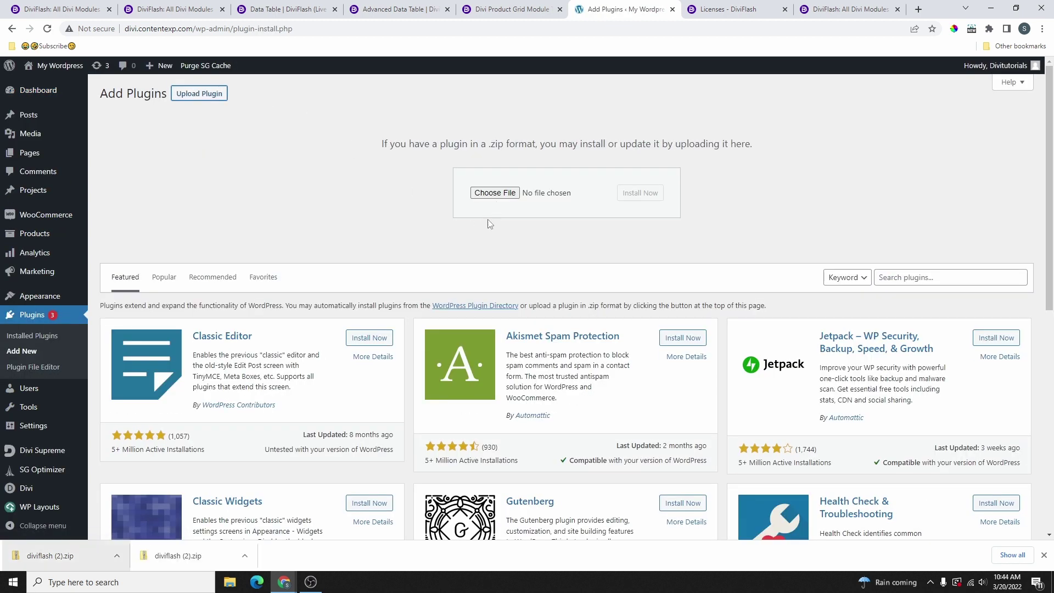
left_click_drag(55, 555, 493, 201)
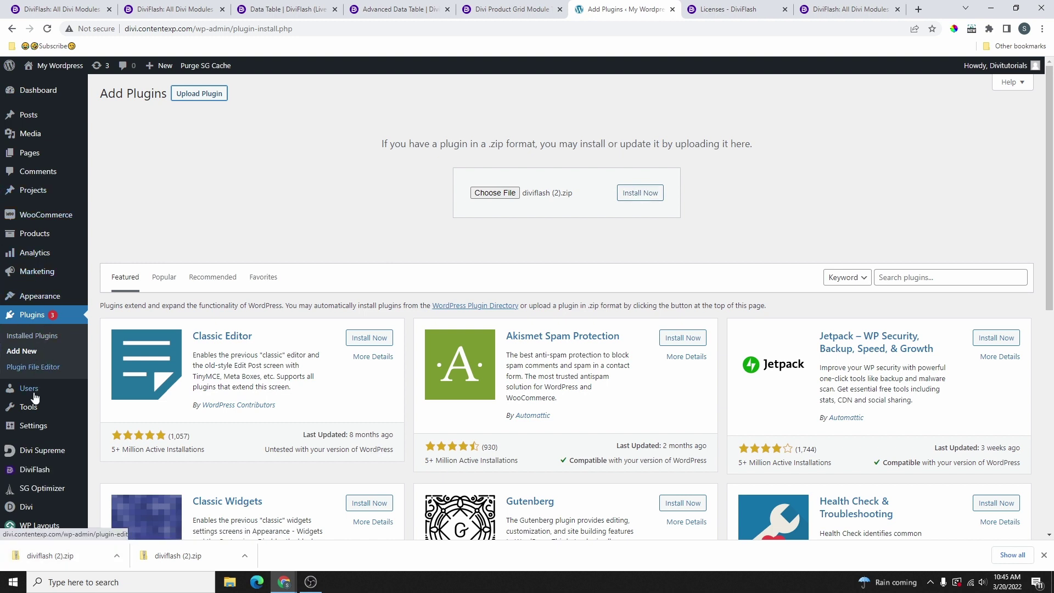
mouse_move(15, 477)
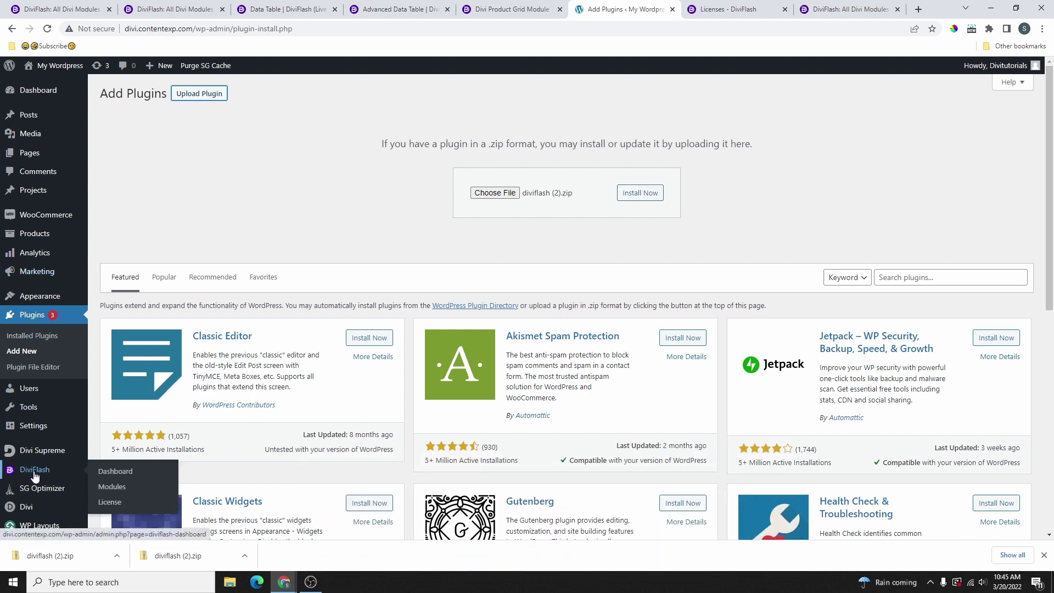
Open the DiviFlash Dashboard and expand its Import/Export Settings section
left_click(36, 475)
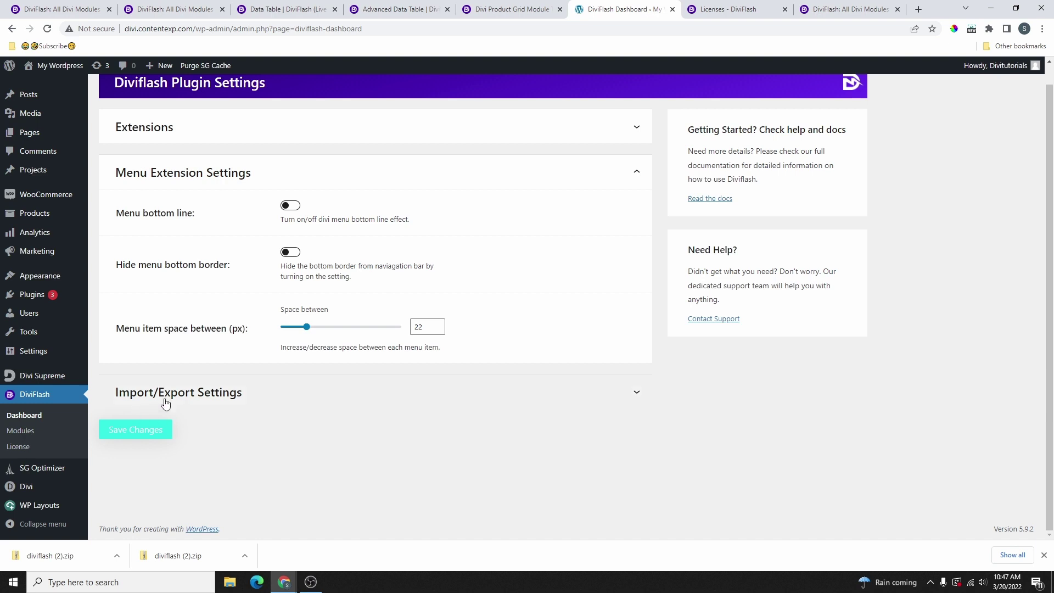
left_click(208, 400)
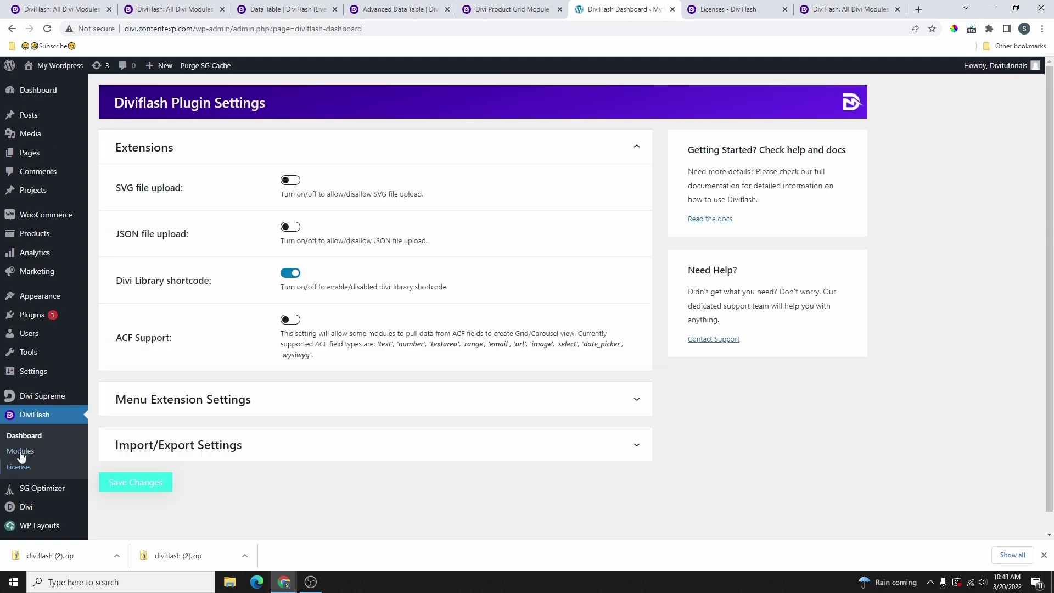
On the DiviFlash Modules Control page, switch all modules off, then turn Advanced Data Table on
left_click(18, 456)
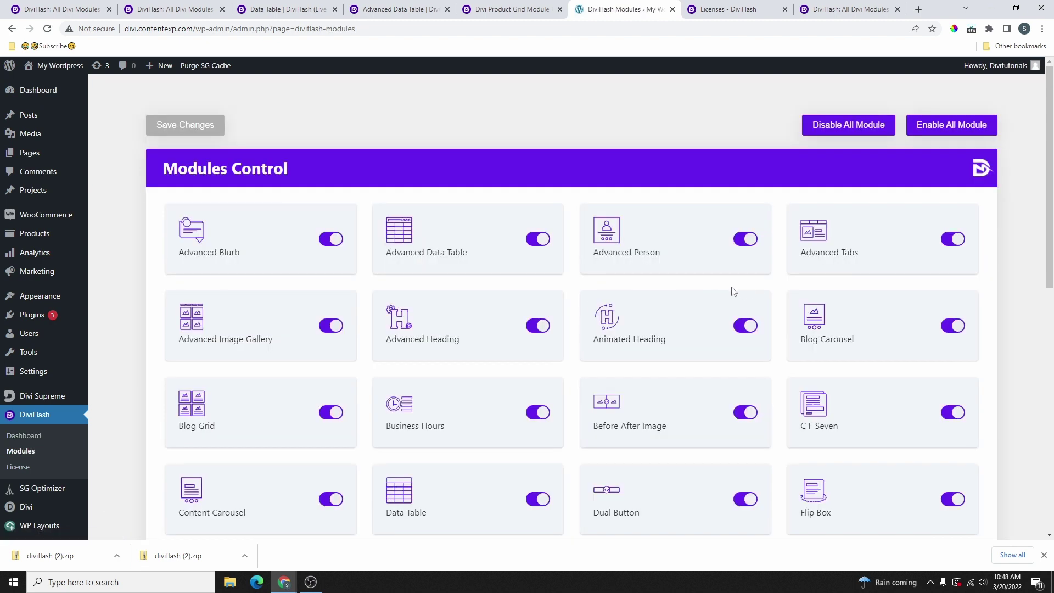
scroll(733, 291, "down", 4)
scroll(631, 318, "up", 3)
scroll(610, 299, "down", 1)
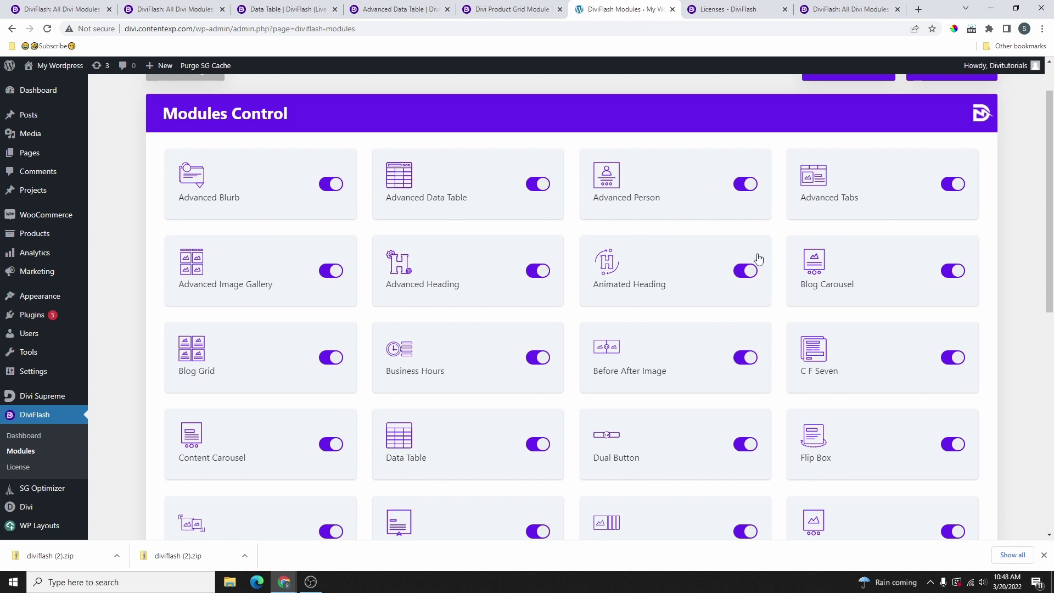
scroll(823, 250, "up", 1)
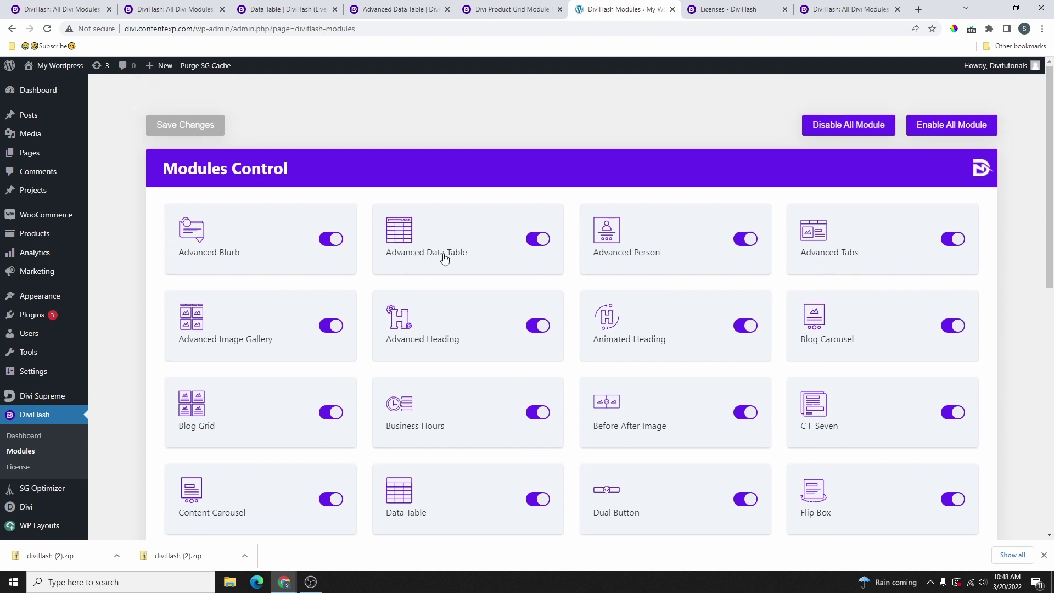
left_click(852, 127)
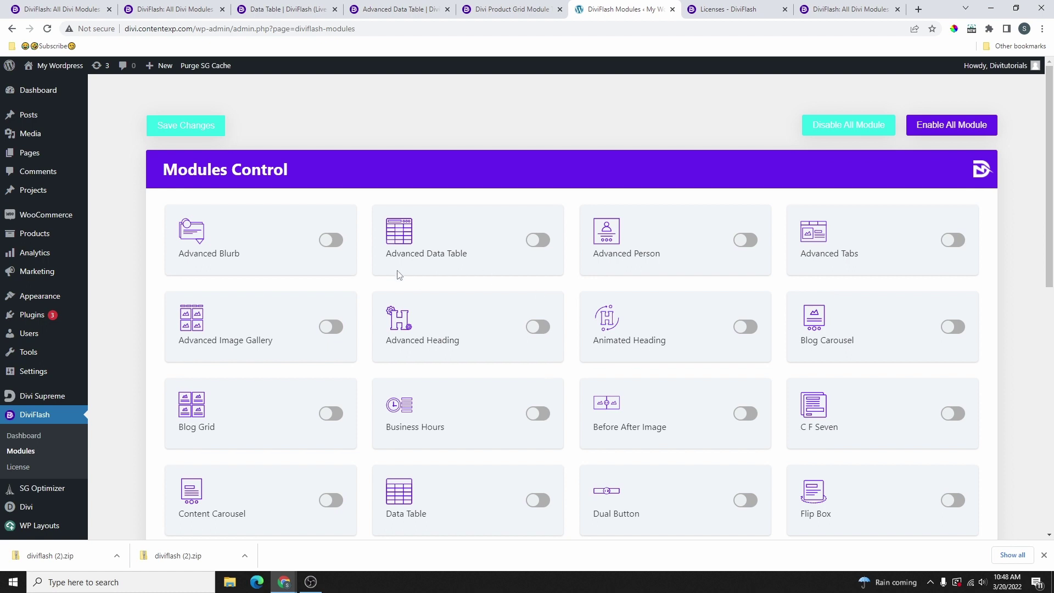
left_click(538, 240)
Enable all DiviFlash modules at once and save the module settings
scroll(279, 276, "down", 5)
scroll(917, 230, "down", 4)
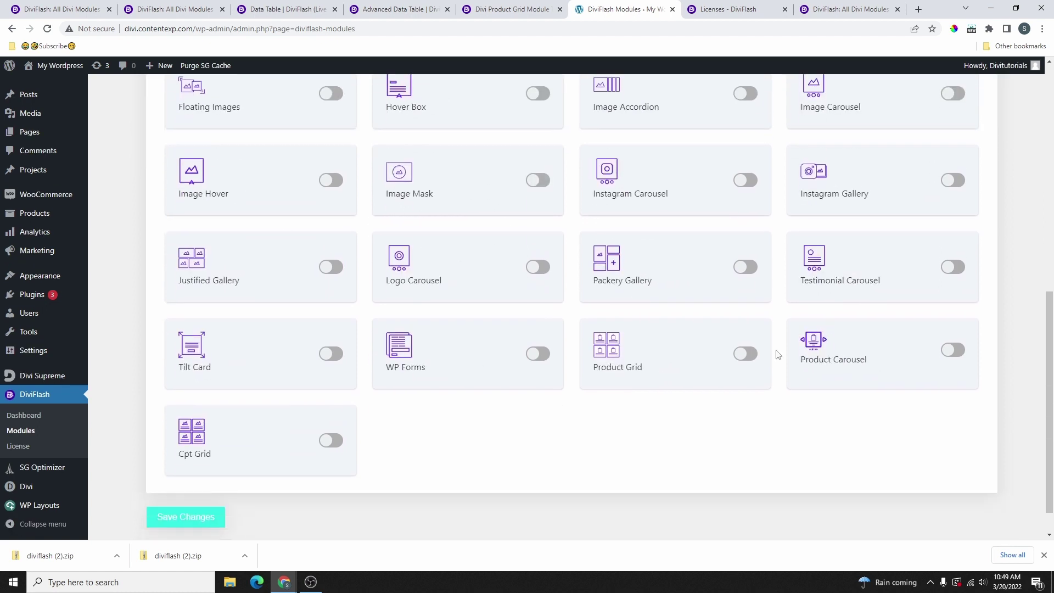
scroll(682, 341, "up", 10)
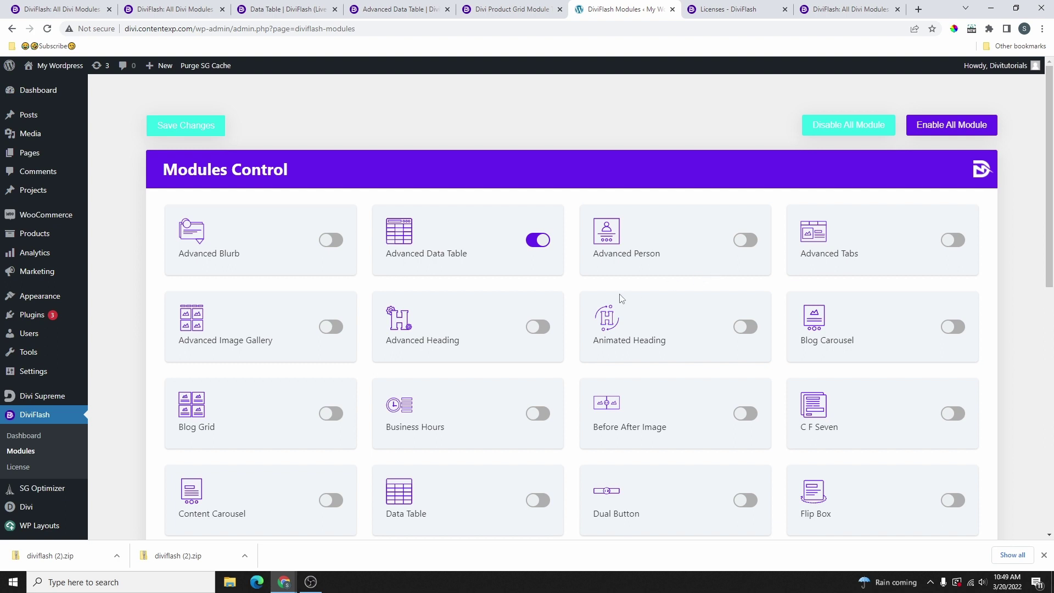
left_click(955, 126)
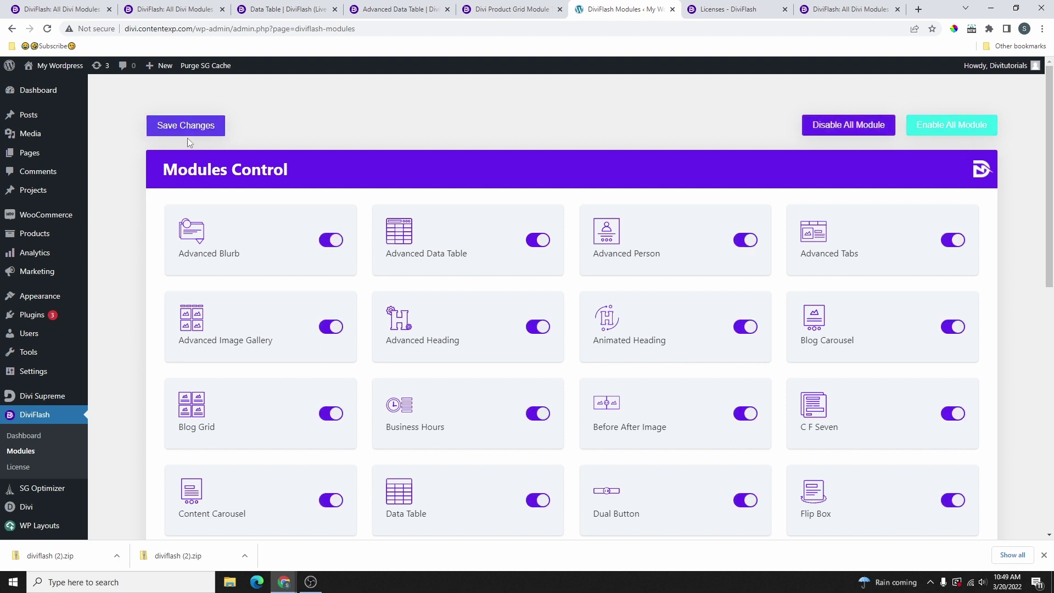
left_click(187, 128)
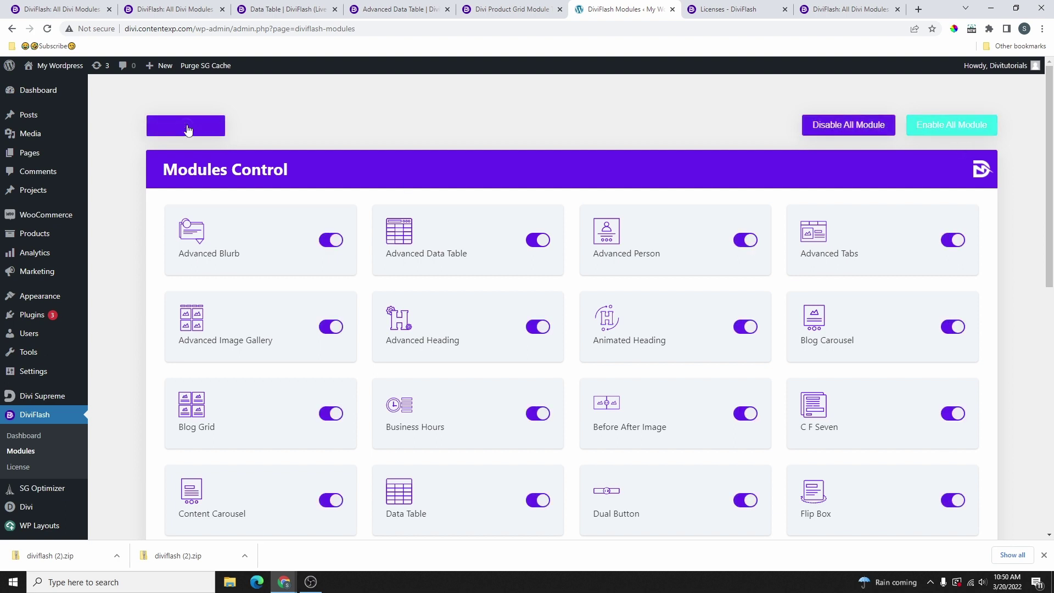
Open the DiviFlash License Activation page and select the license key field's contents
left_click(19, 468)
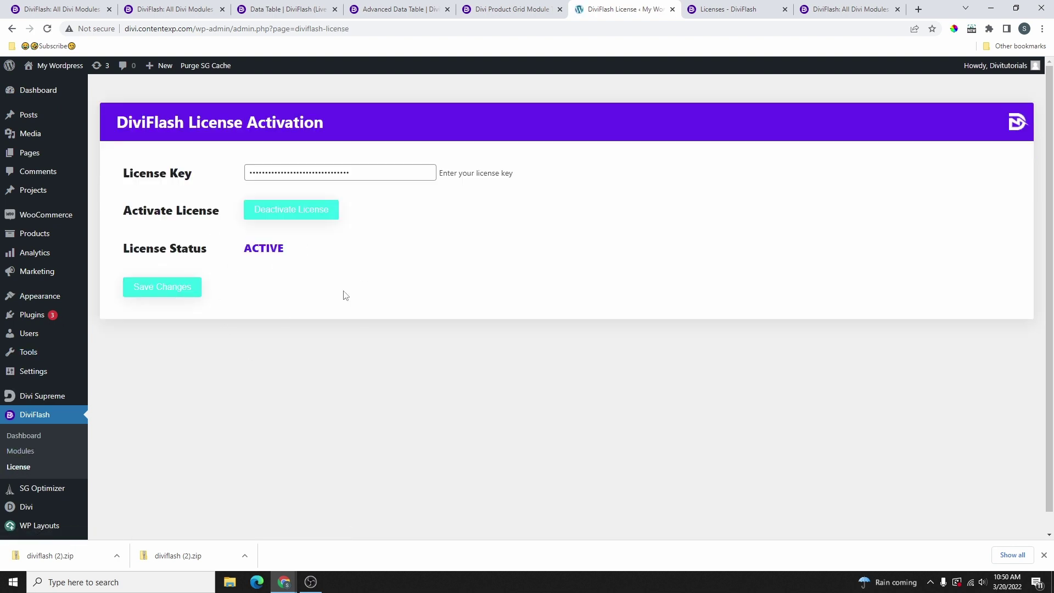
left_click_drag(361, 173, 235, 178)
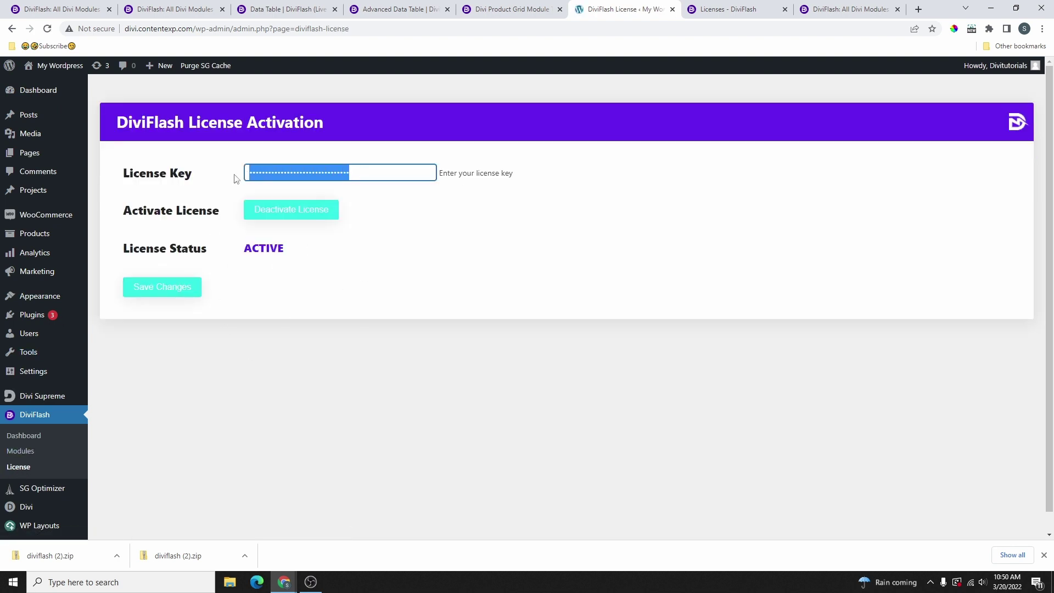
right_click(299, 176)
left_click(248, 175)
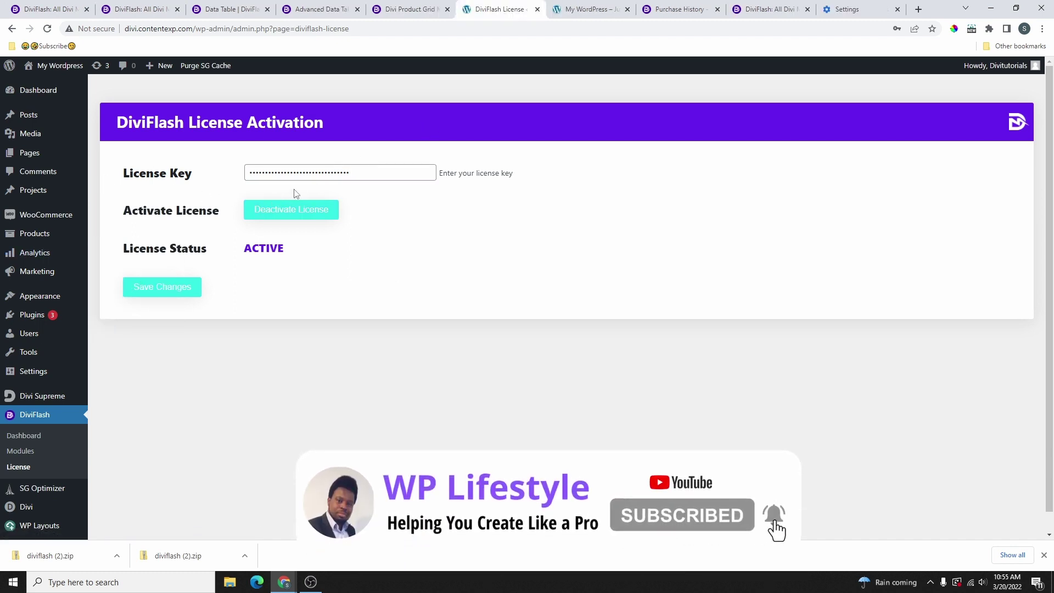
In the homepage Visual Builder, add a one-column row holding an Advanced Data Table module
left_click(570, 12)
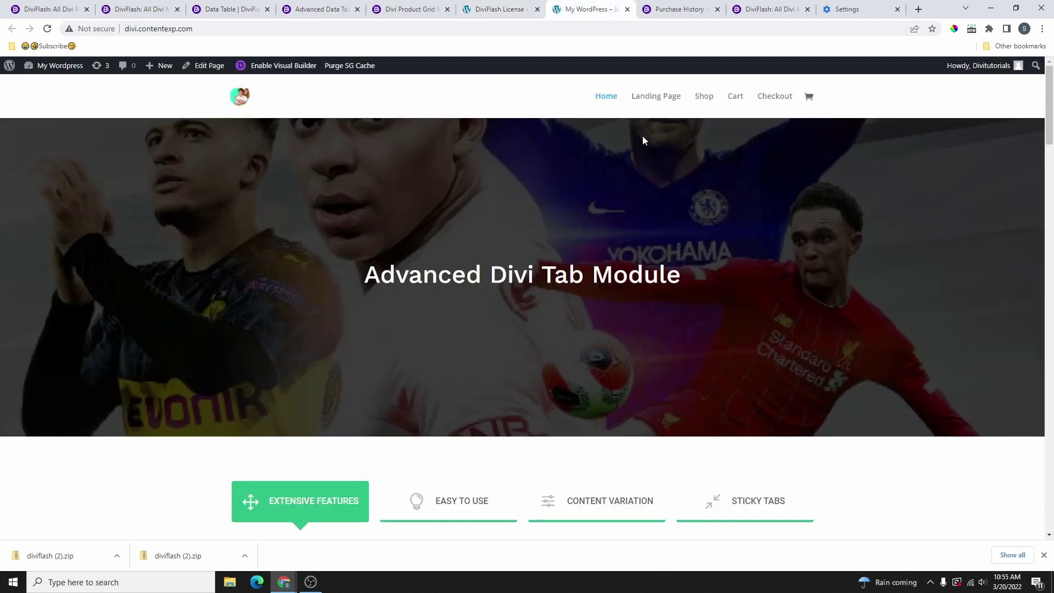
left_click(282, 66)
scroll(513, 306, "down", 10)
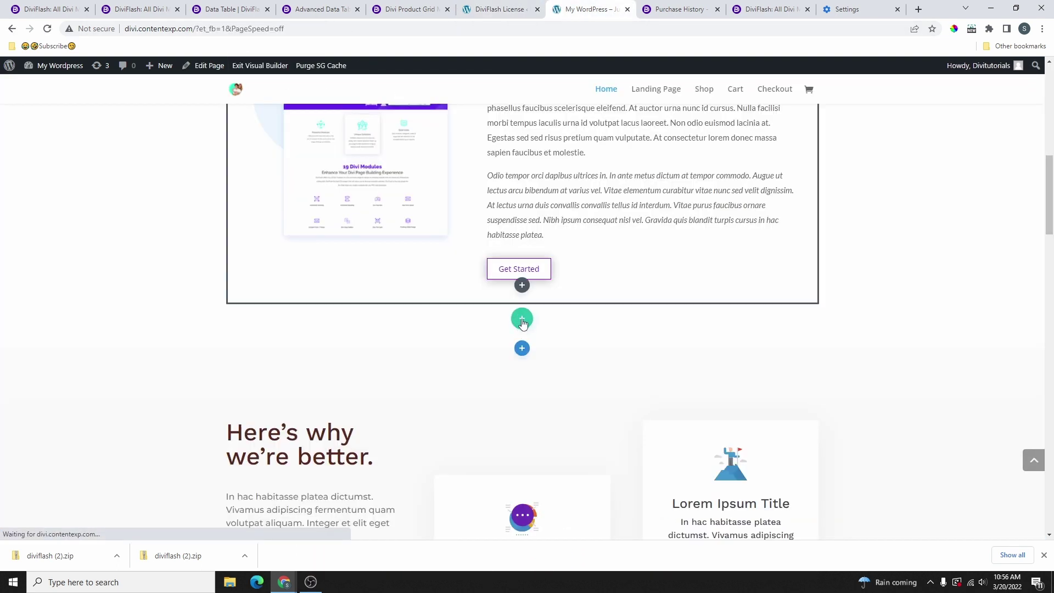
left_click(522, 321)
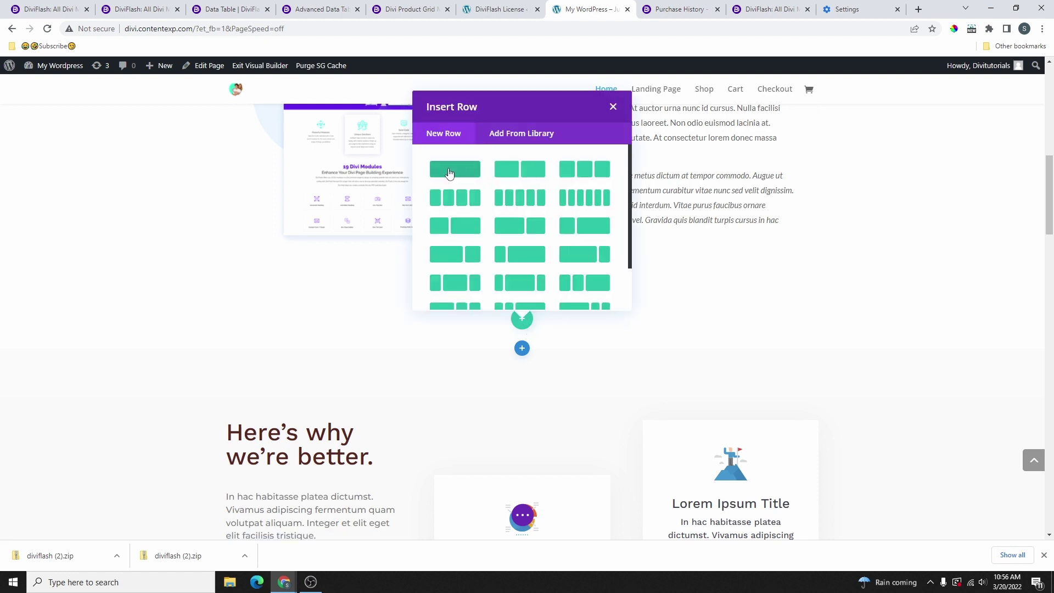
left_click(460, 172)
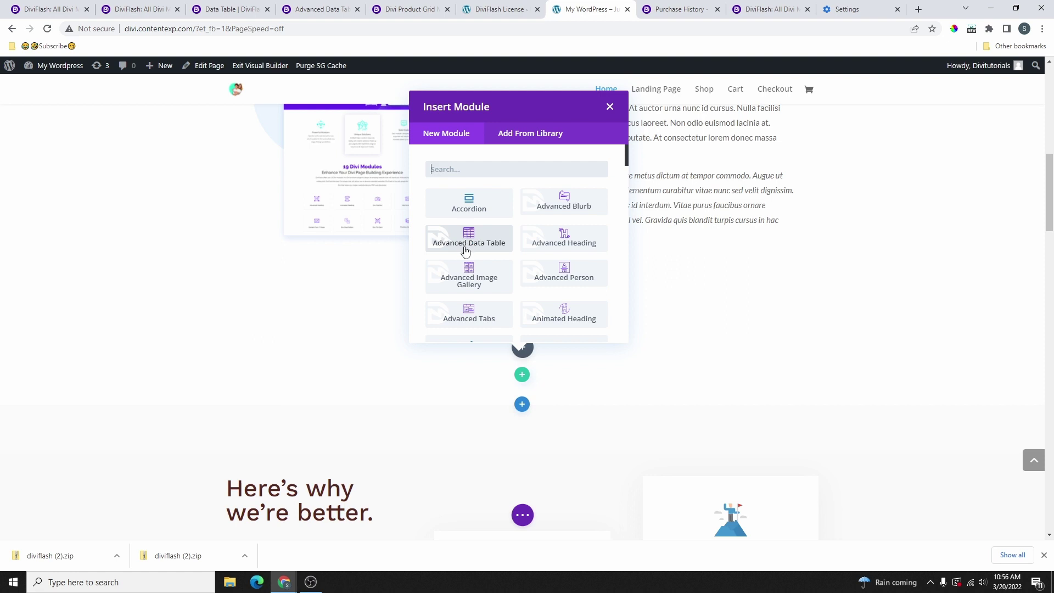
left_click(478, 243)
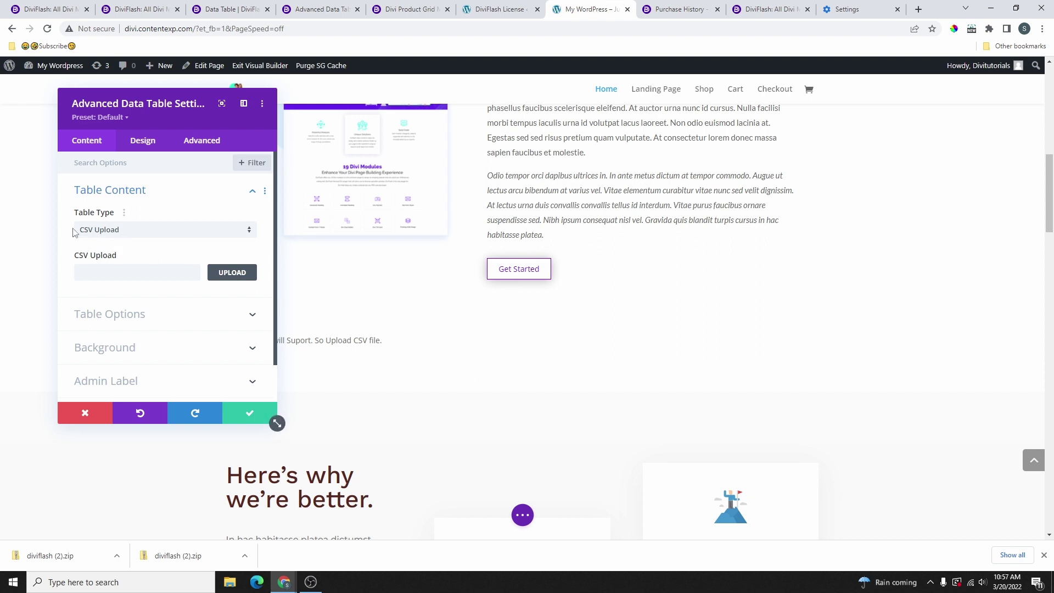
Keep Table Type as CSV Upload and upload Sample.csv through the Choose a csv dialog
left_click(98, 233)
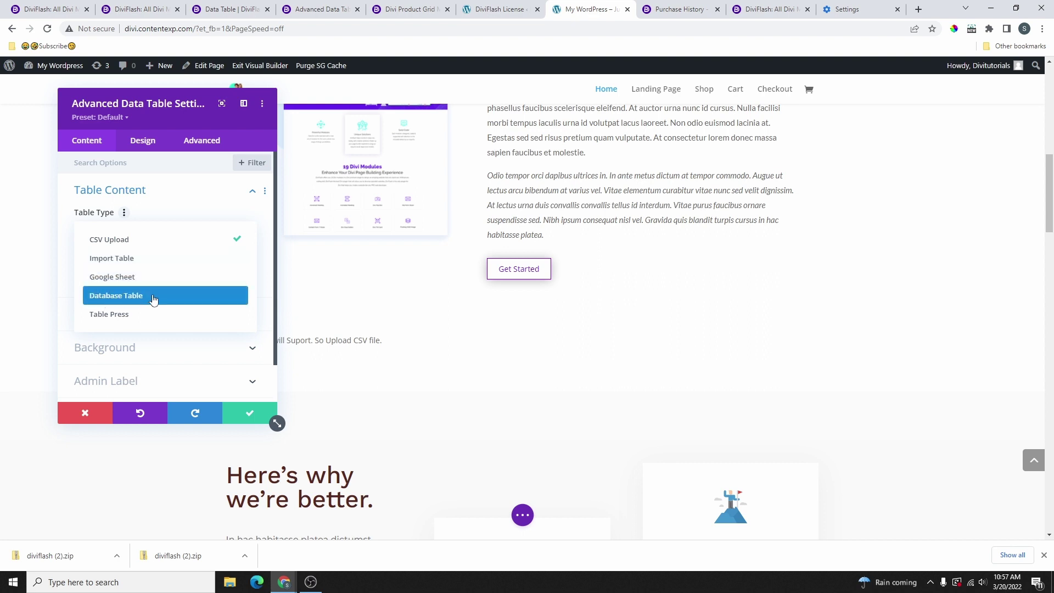
left_click(149, 240)
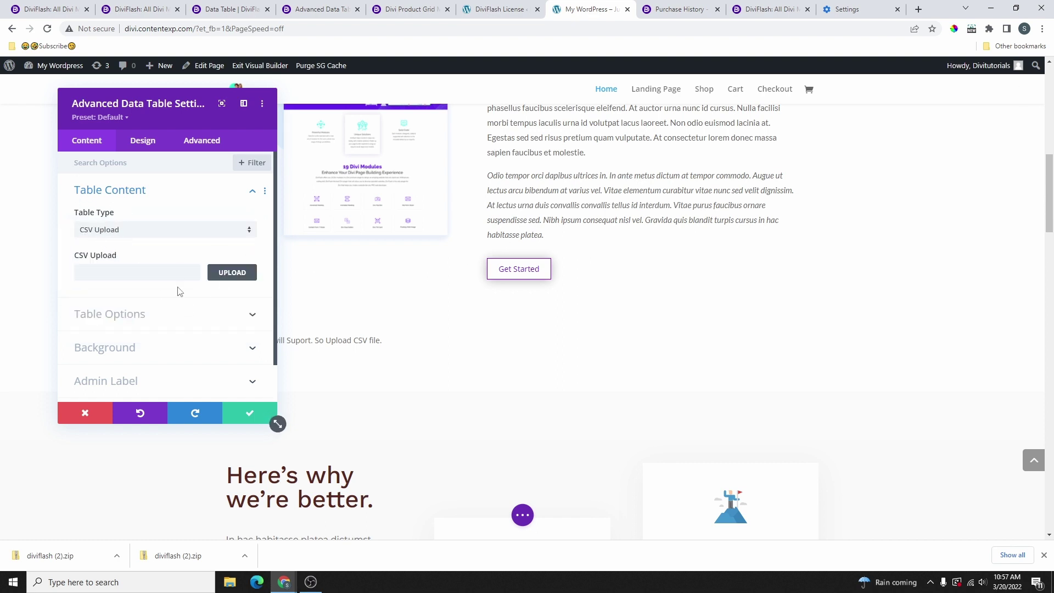
left_click(238, 276)
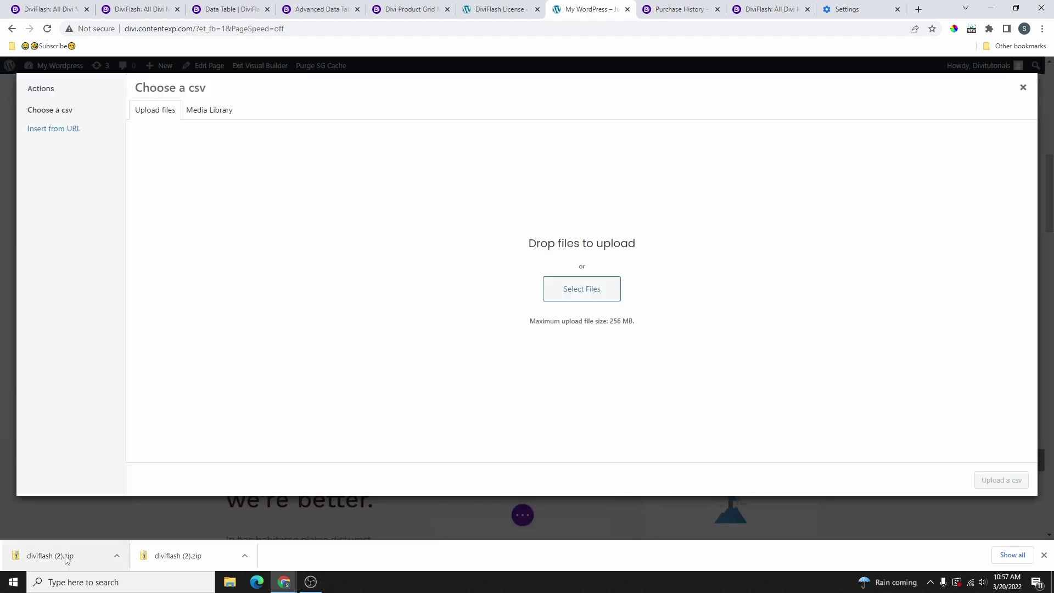
left_click(209, 112)
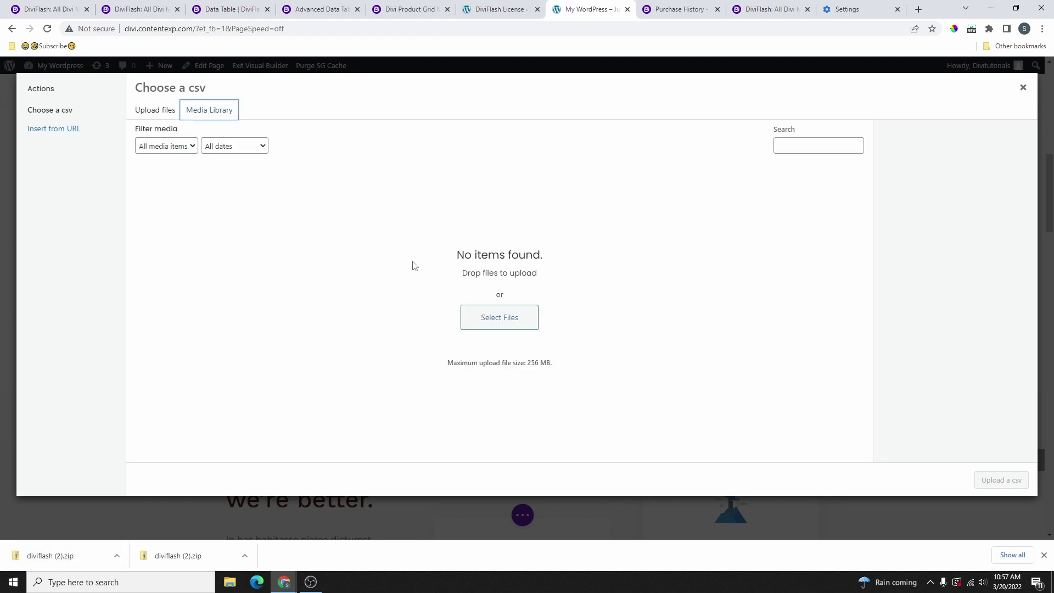
key("Left")
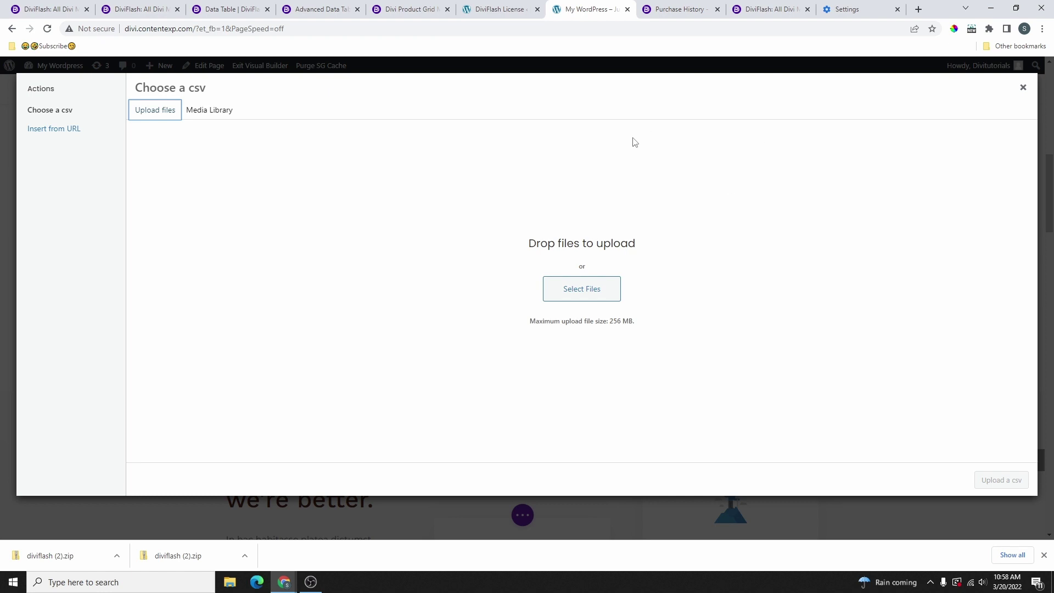
left_click(499, 9)
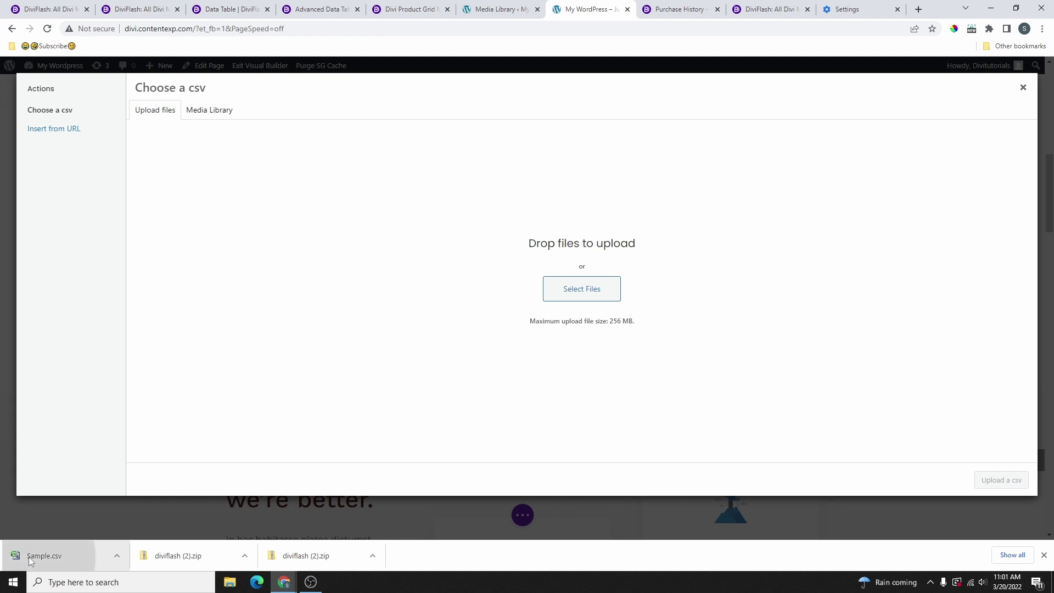
left_click_drag(28, 557, 583, 242)
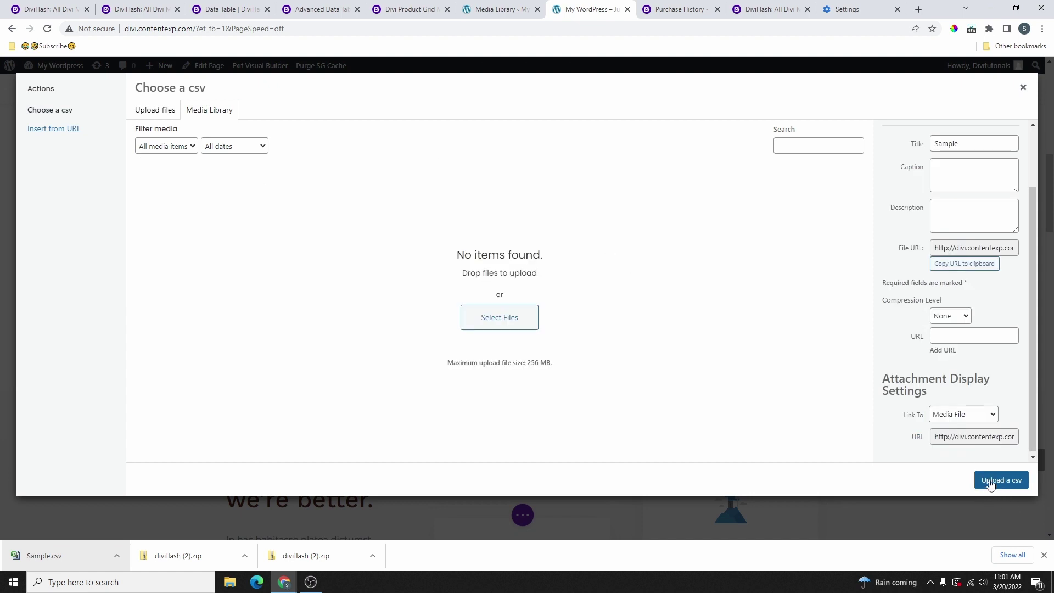
Use the uploaded Sample.csv as the table's source and close the module settings
left_click(1002, 480)
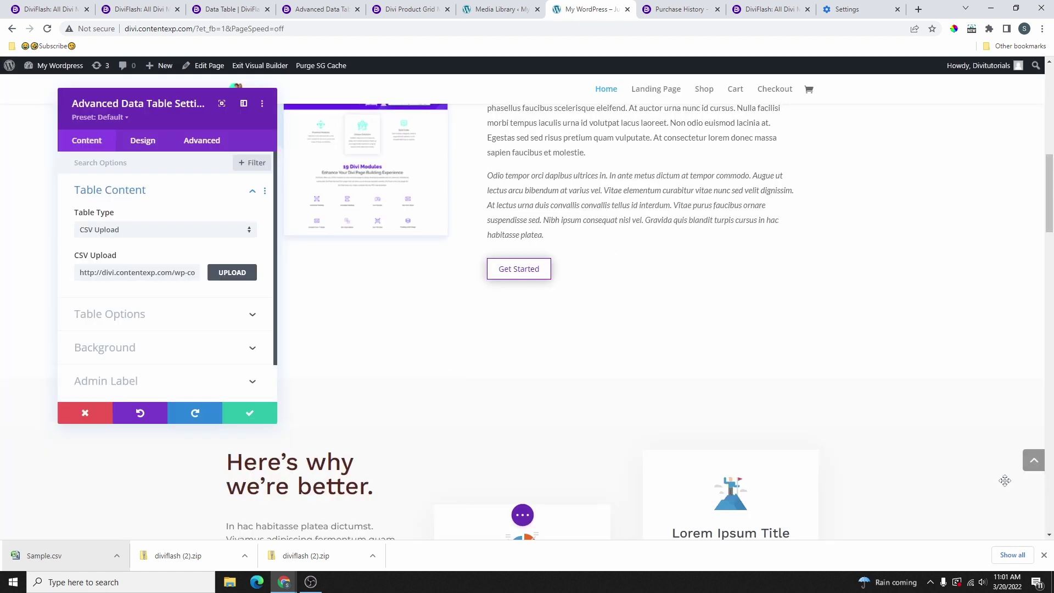
scroll(467, 242, "up", 3)
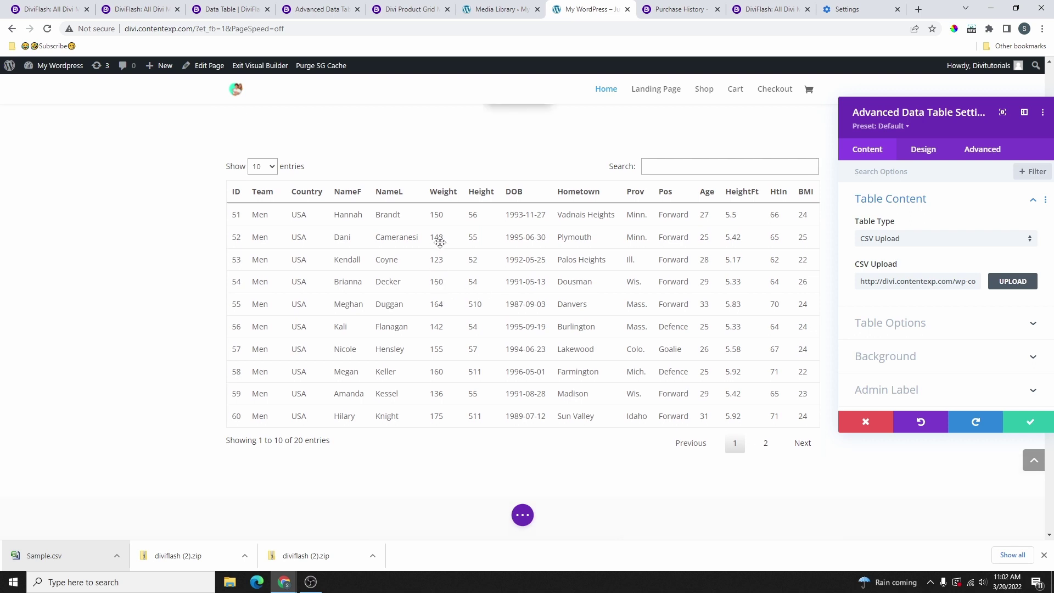
scroll(406, 277, "down", 4)
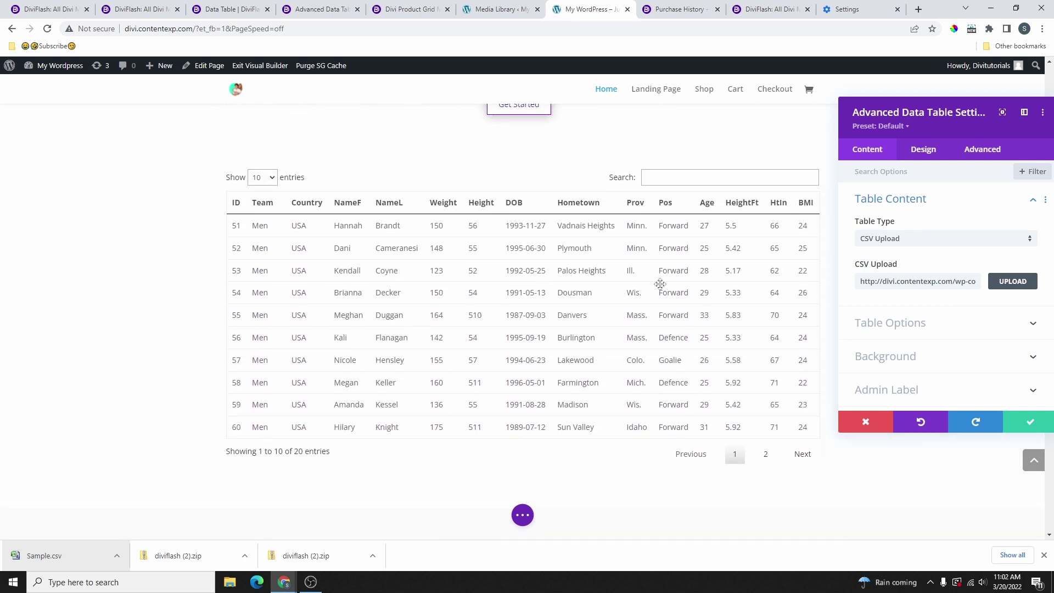
key("Escape")
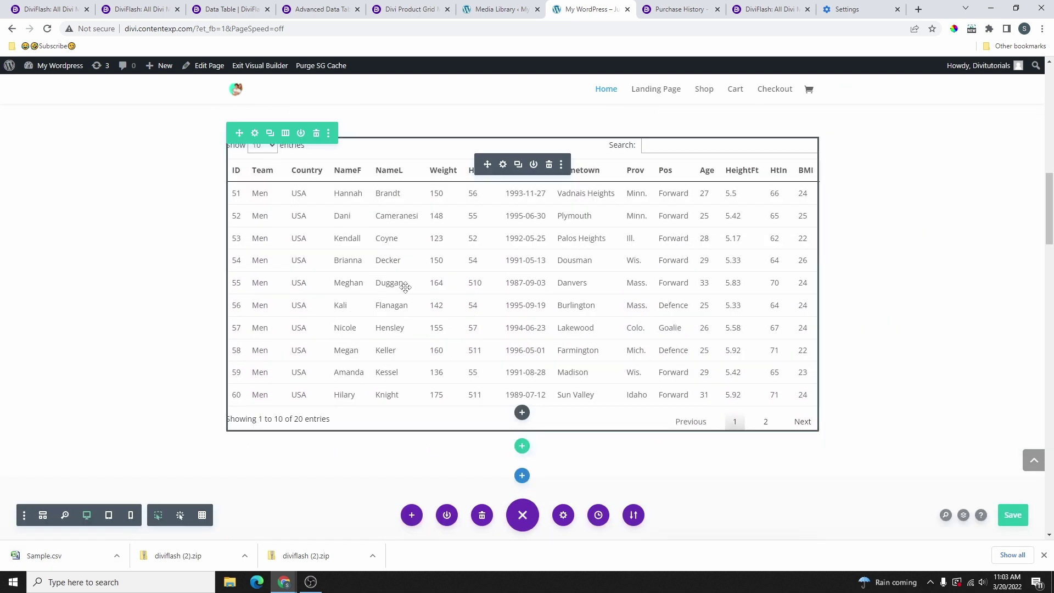
Reopen the table settings, keep Table Type as CSV Upload, and move the panel higher
left_click(502, 165)
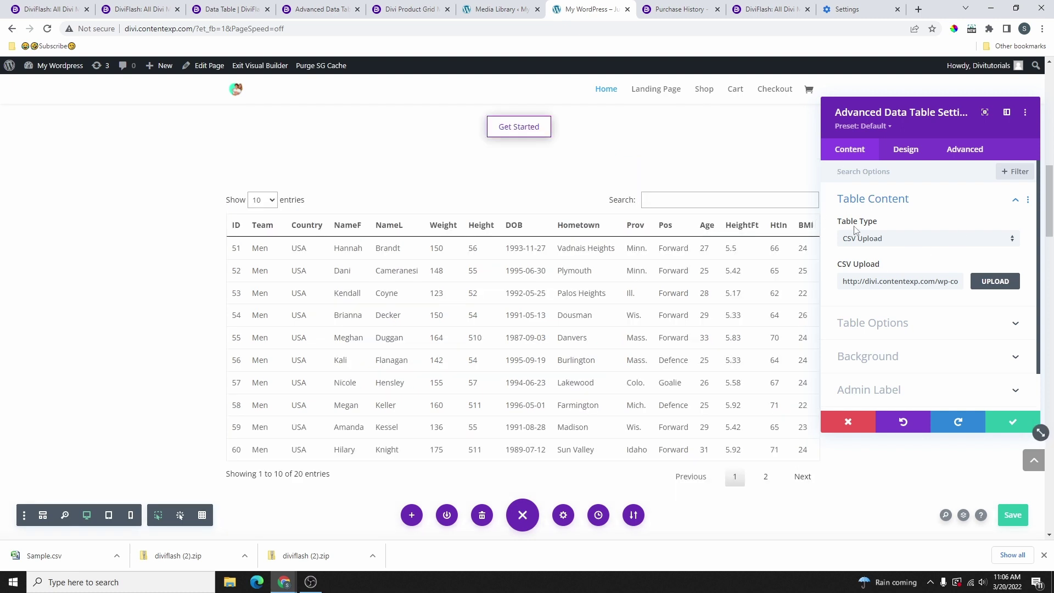
left_click(895, 239)
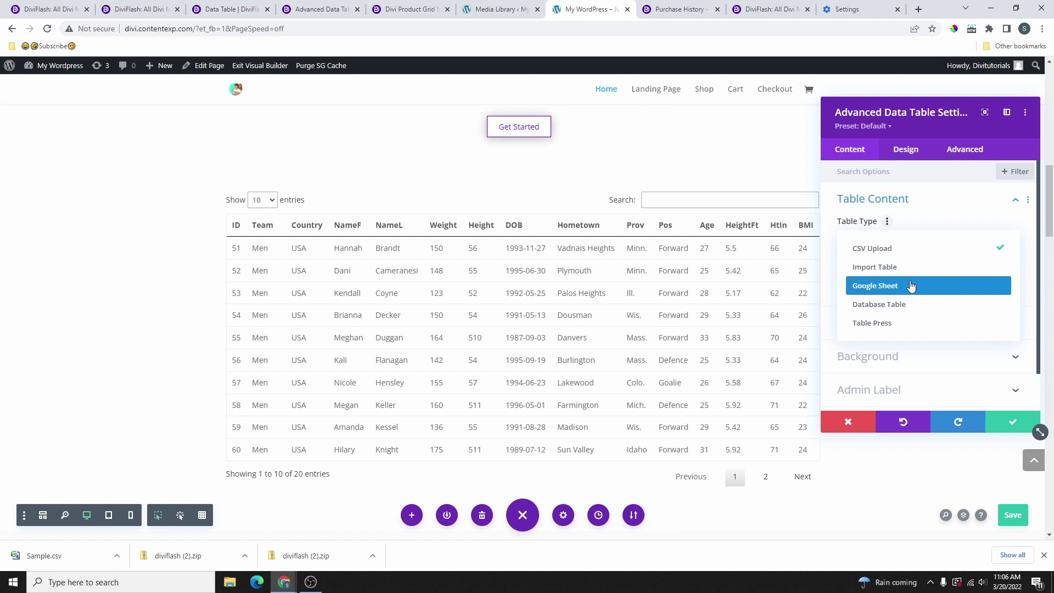
left_click(898, 253)
scroll(706, 307, "down", 3)
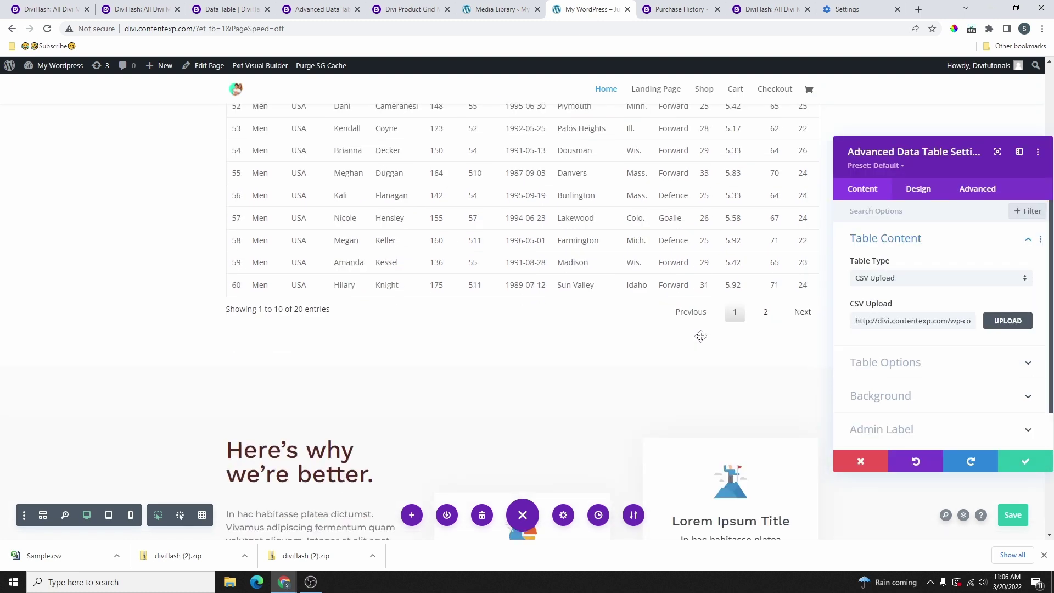
scroll(700, 336, "up", 4)
scroll(566, 295, "down", 2)
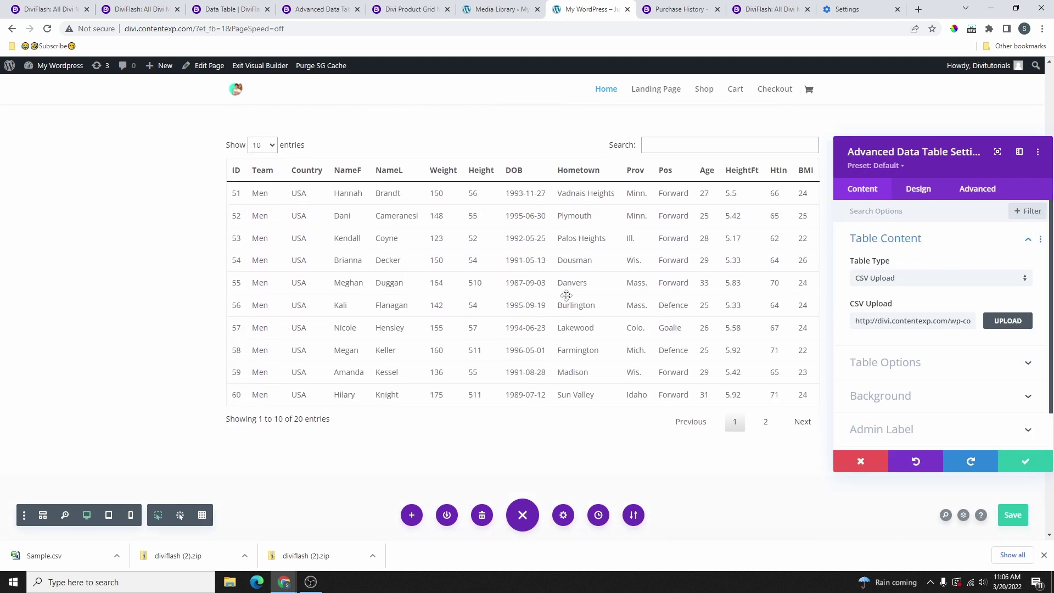
left_click_drag(921, 161, 914, 117)
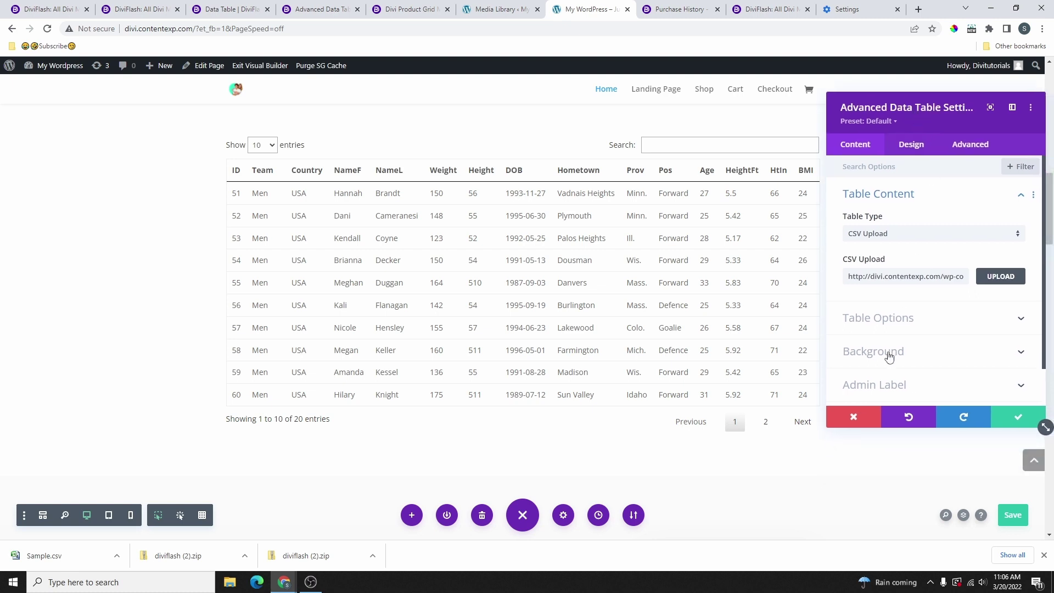
In the table's display options, turn the search box off and back on
left_click(893, 321)
scroll(532, 240, "up", 1)
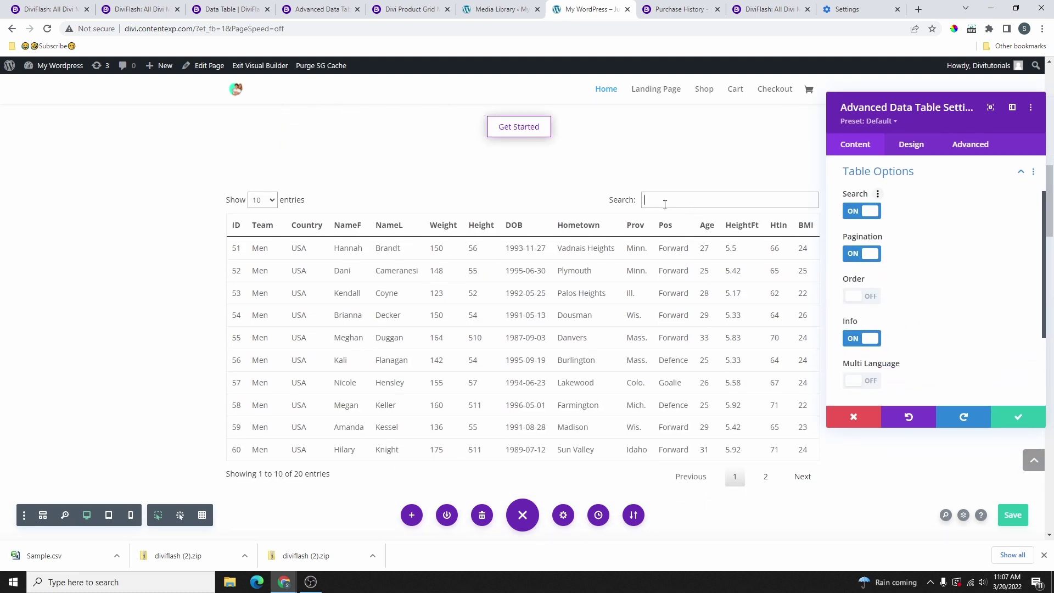
left_click(855, 216)
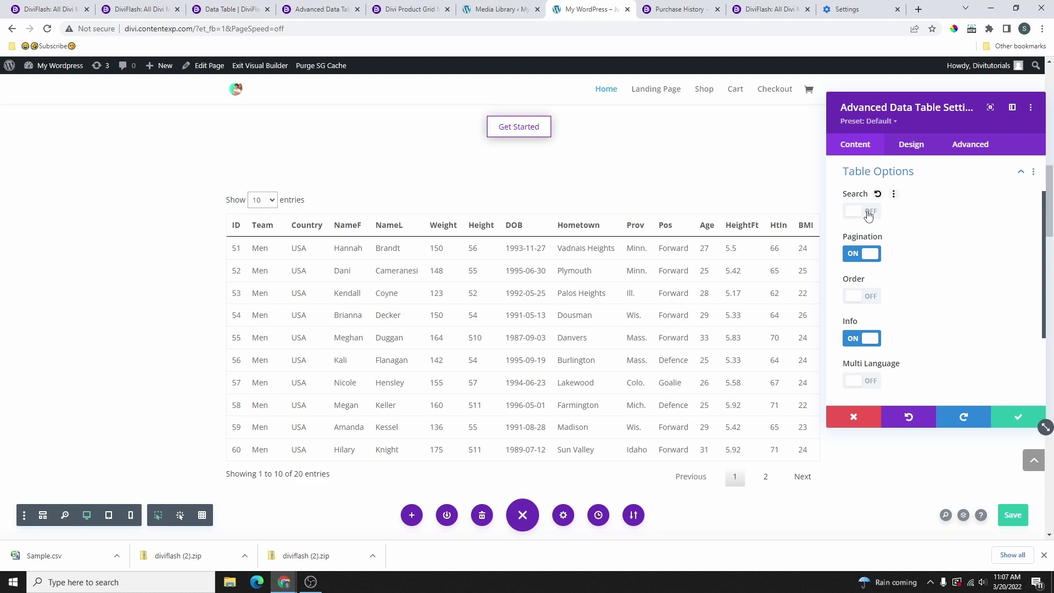
left_click(868, 214)
scroll(870, 253, "down", 2)
Enable multi-language labels, try French, reset Language Name to default, and expand Background
left_click(870, 269)
left_click(896, 306)
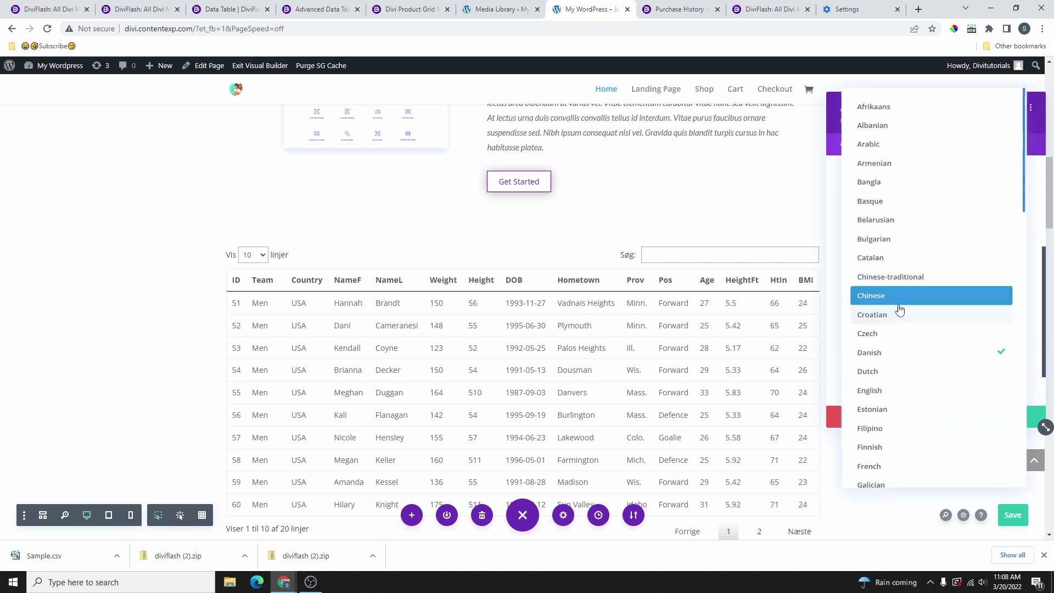
scroll(898, 329, "down", 2)
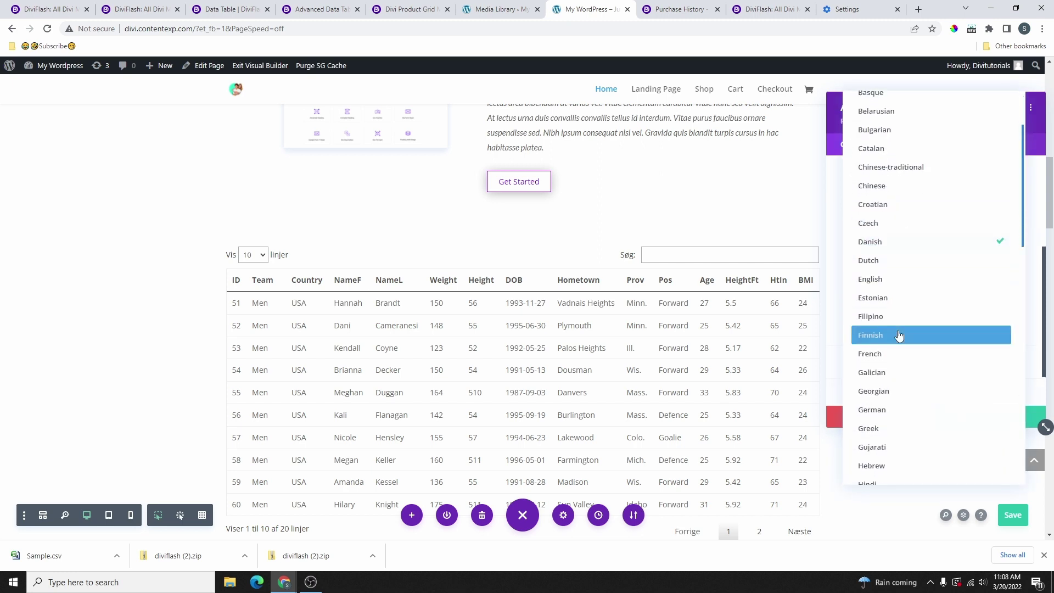
scroll(895, 332, "up", 2)
scroll(878, 258, "down", 3)
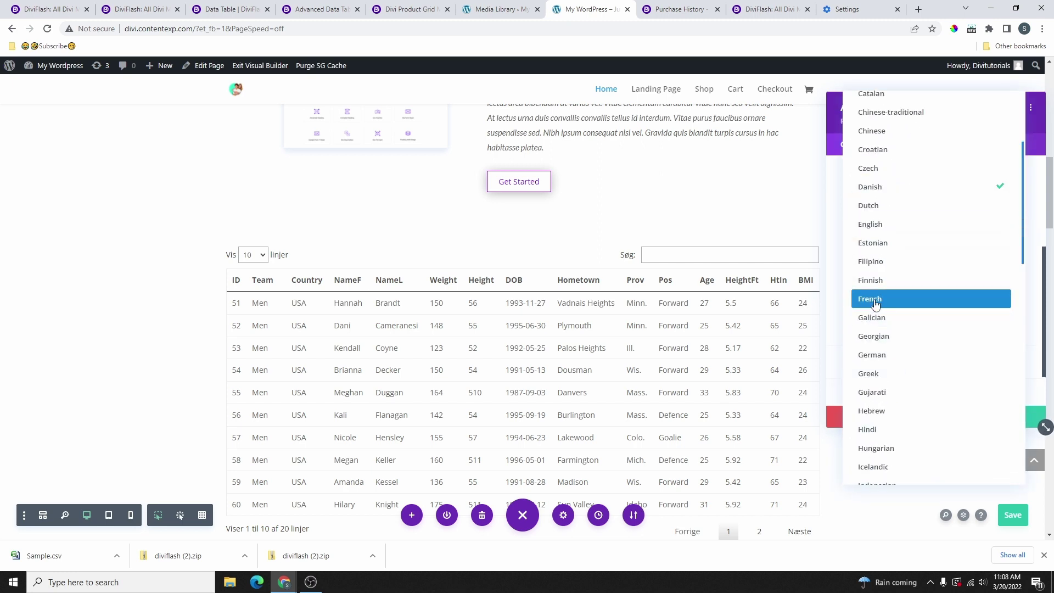
left_click(878, 300)
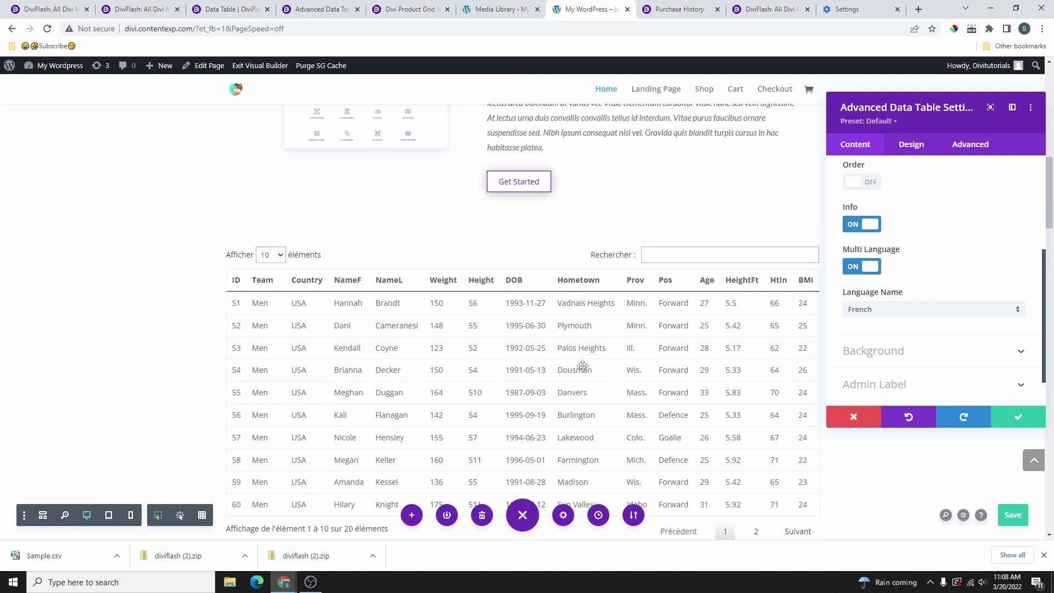
scroll(812, 278, "down", 1)
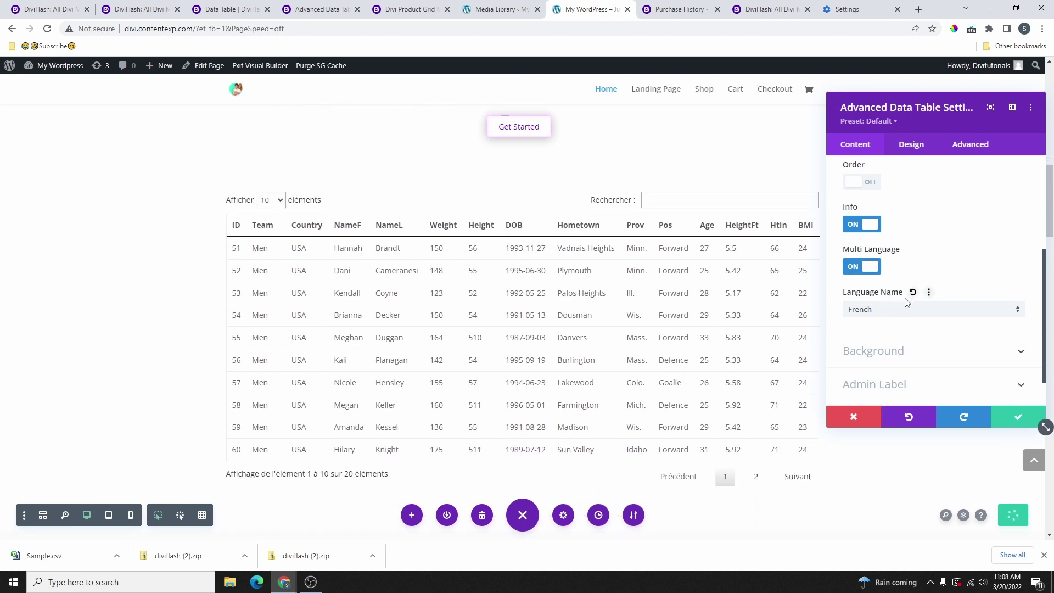
left_click(911, 295)
left_click(911, 351)
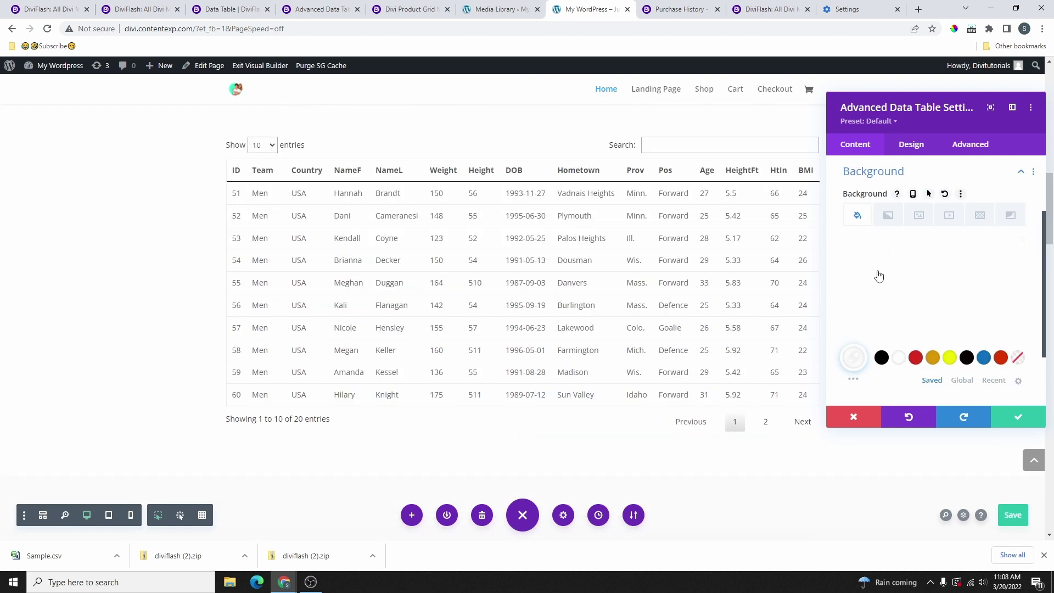
Try a blue table background, then clear the background colour entirely
left_click(983, 357)
scroll(597, 229, "down", 1)
mouse_move(957, 273)
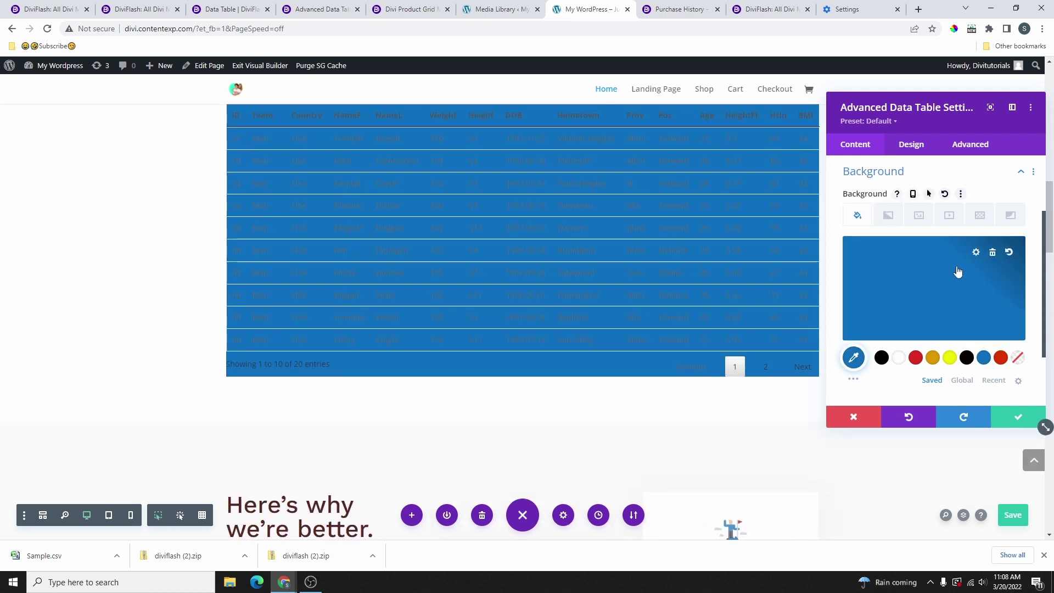
left_click(992, 253)
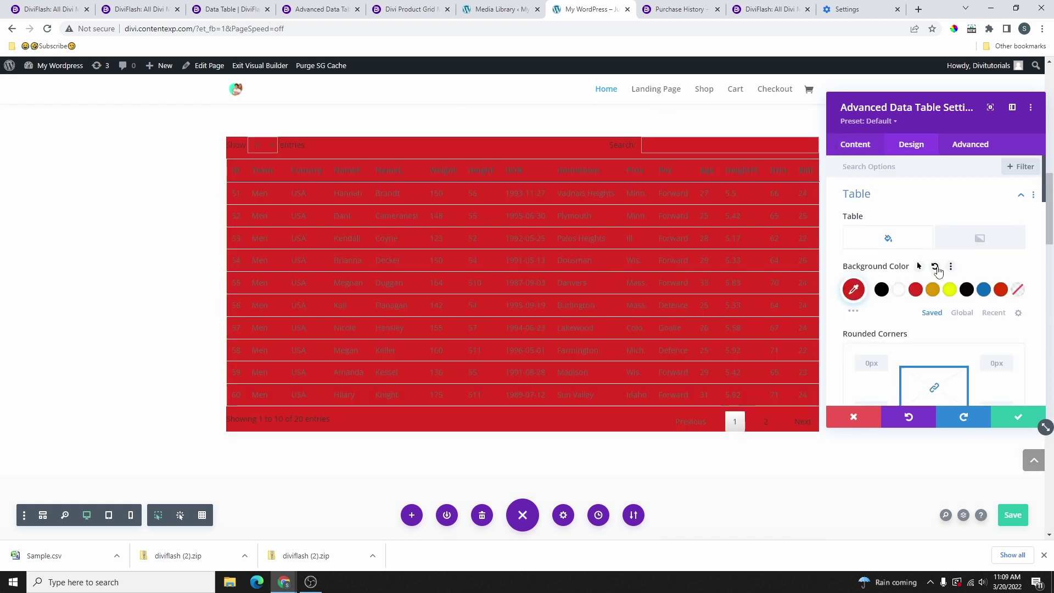
left_click(936, 268)
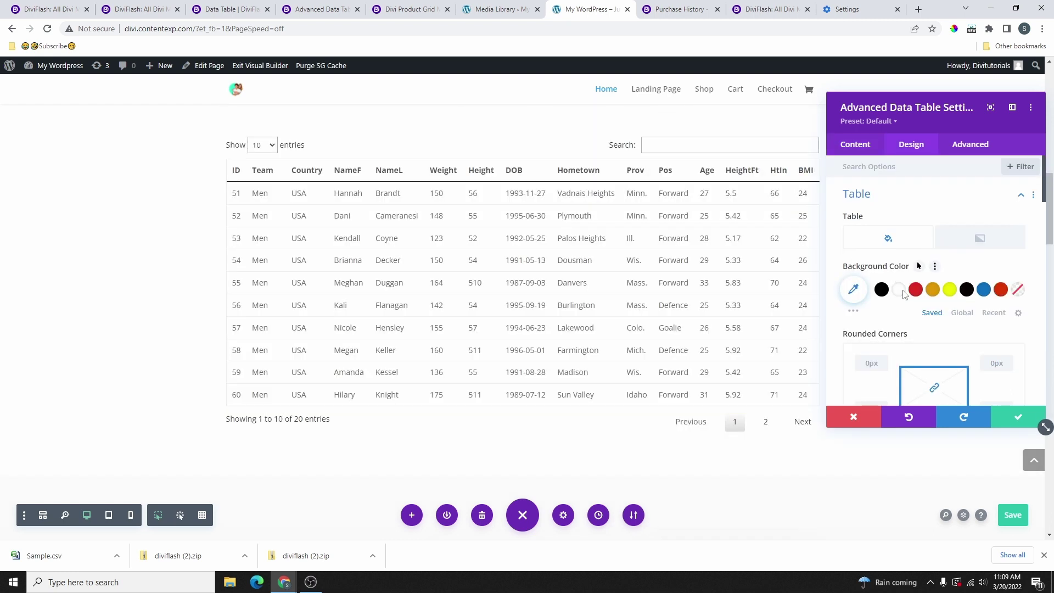
Apply a box shadow preset to the table, then set the shadow back to none
scroll(938, 316, "down", 1)
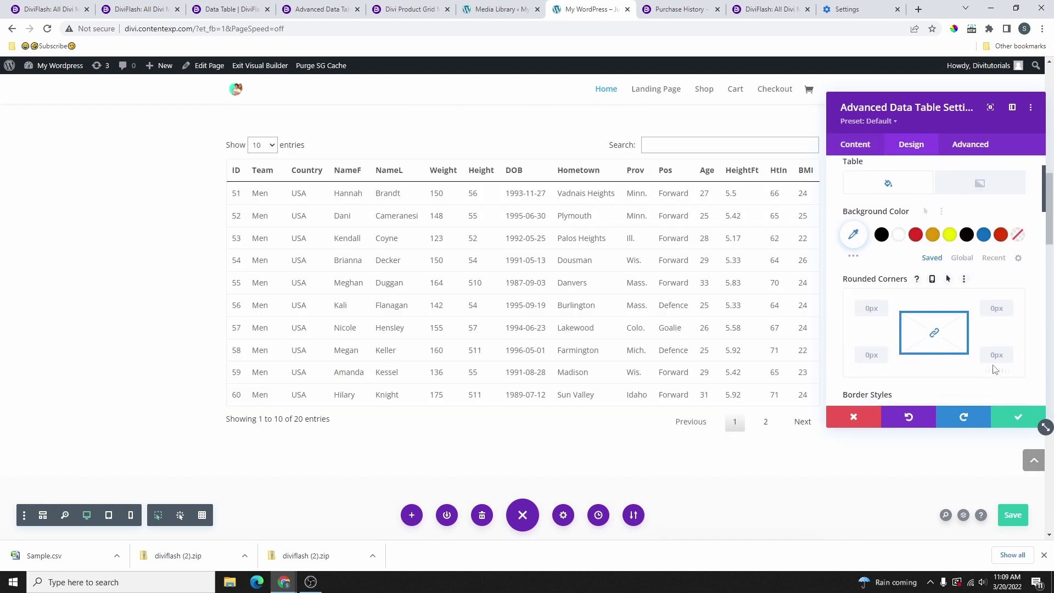
scroll(965, 279, "down", 4)
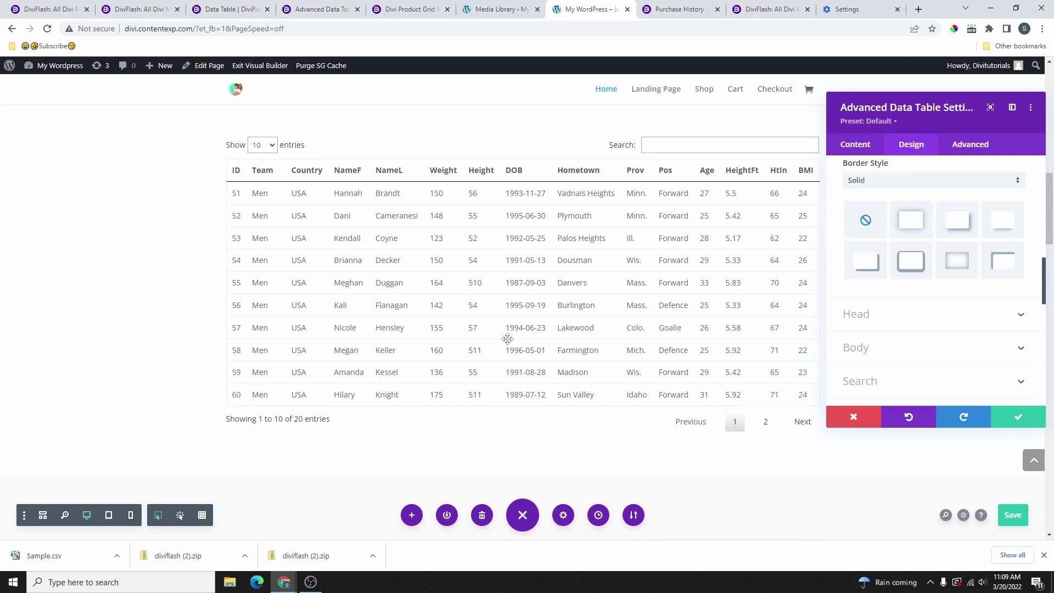
left_click(912, 221)
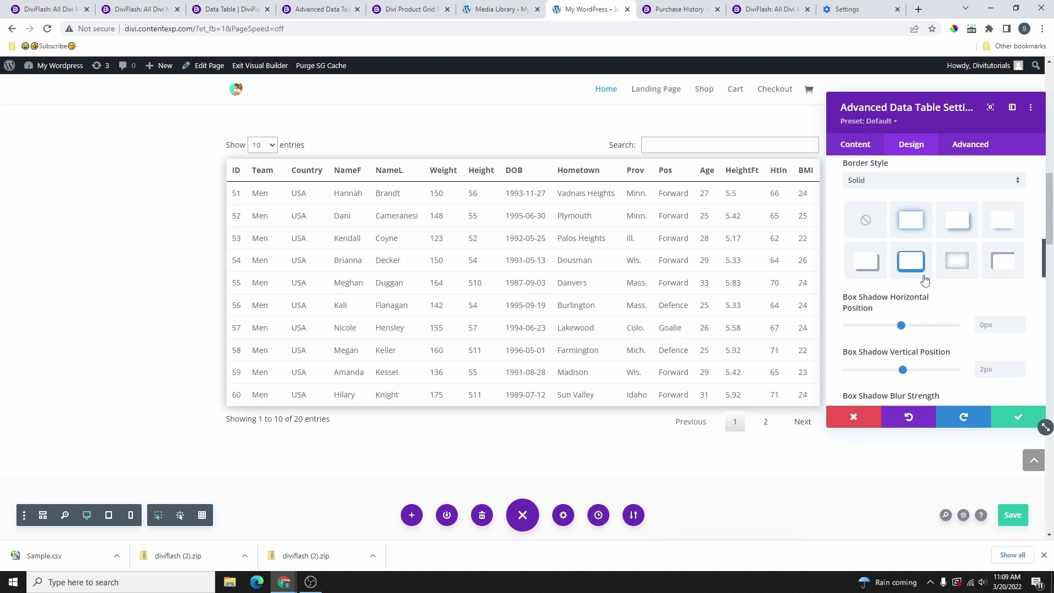
left_click(868, 223)
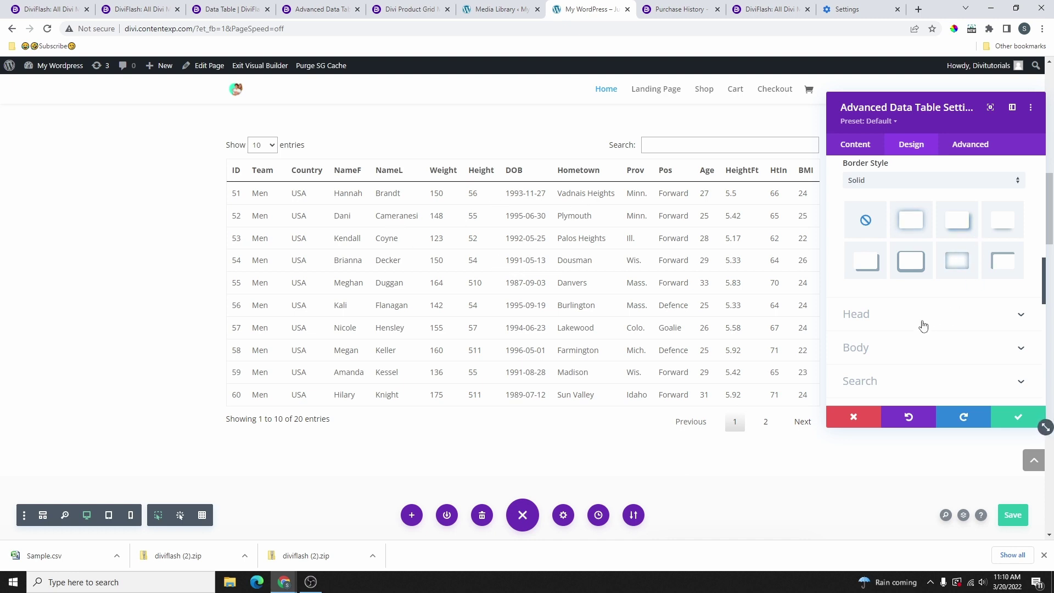
scroll(957, 313, "down", 2)
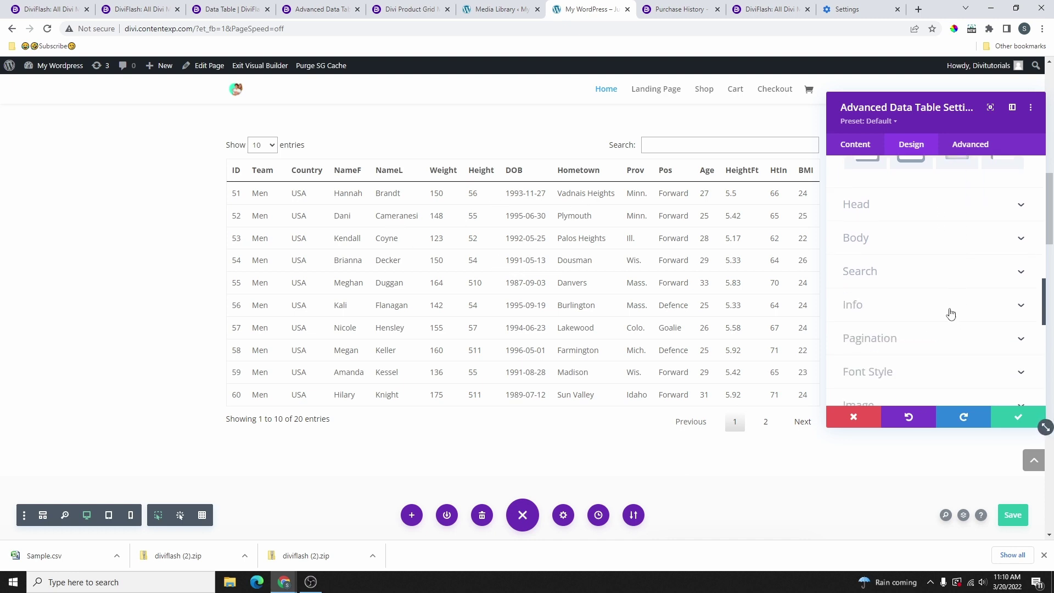
Try a red Body Row background, reset it to no colour, and collapse the Body options
left_click(906, 211)
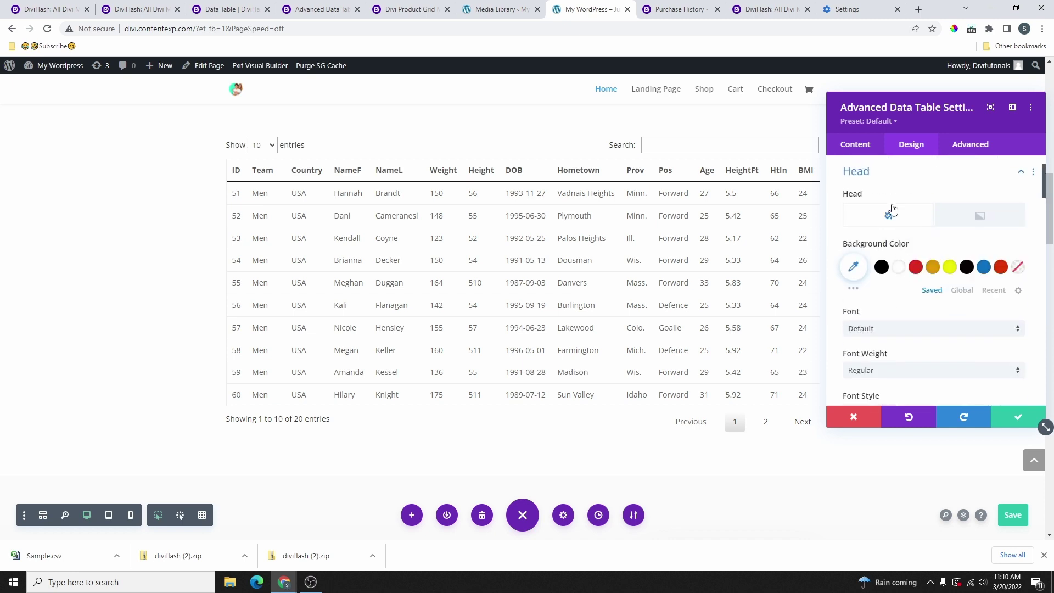
left_click(886, 174)
left_click(894, 200)
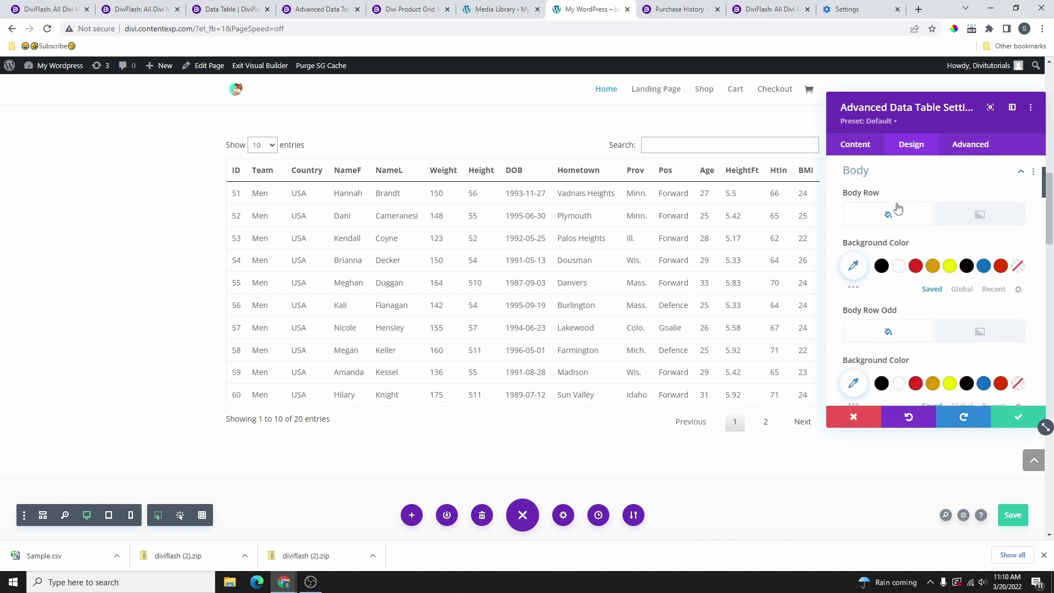
left_click(918, 268)
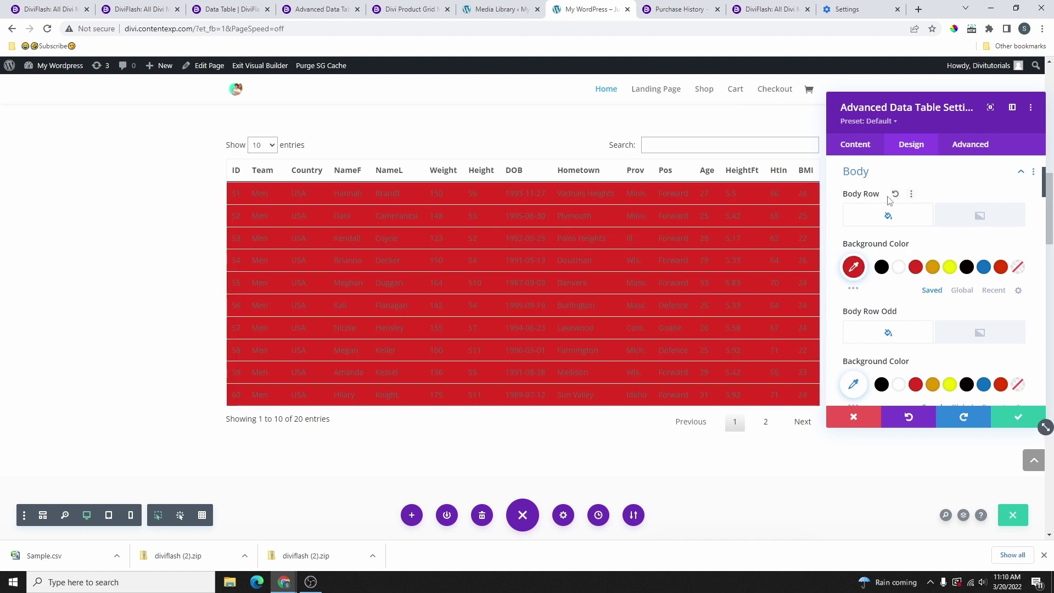
left_click(889, 195)
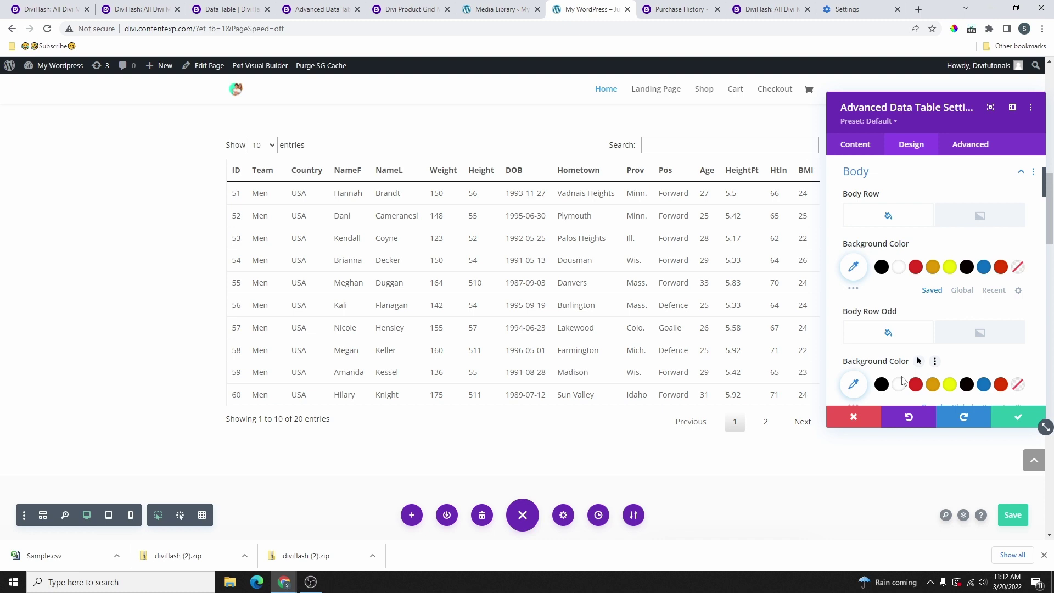
left_click(878, 171)
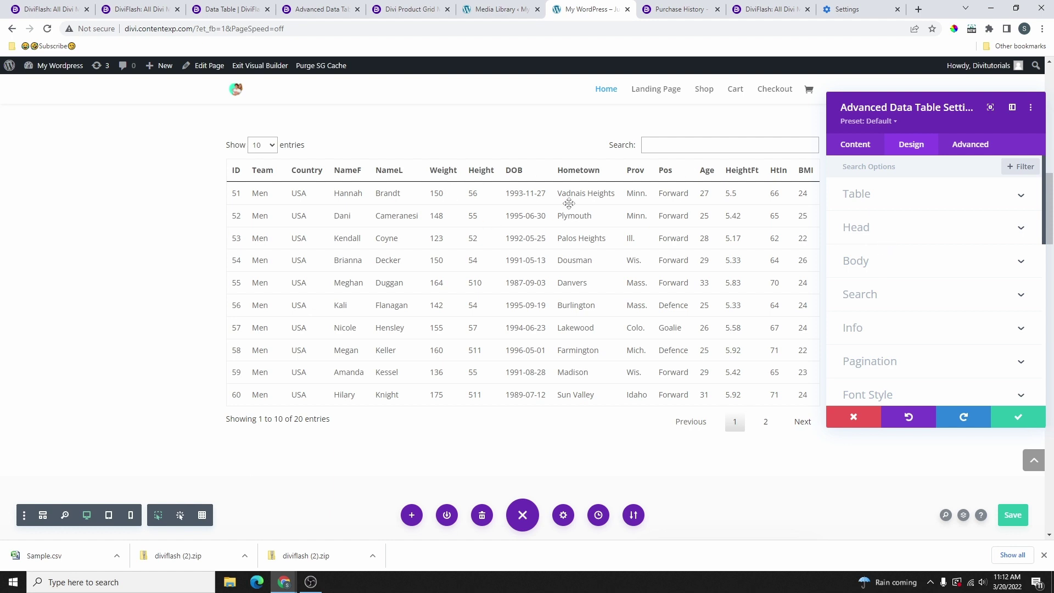
Give the header row a gold background, trying a gold-to-blue gradient before reverting to solid
left_click(885, 233)
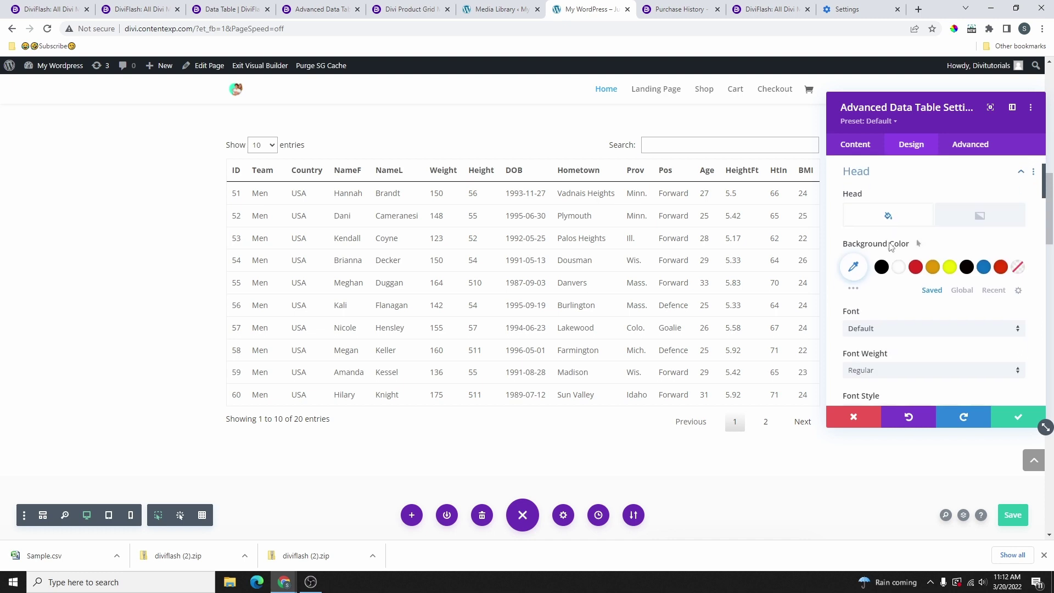
left_click(933, 267)
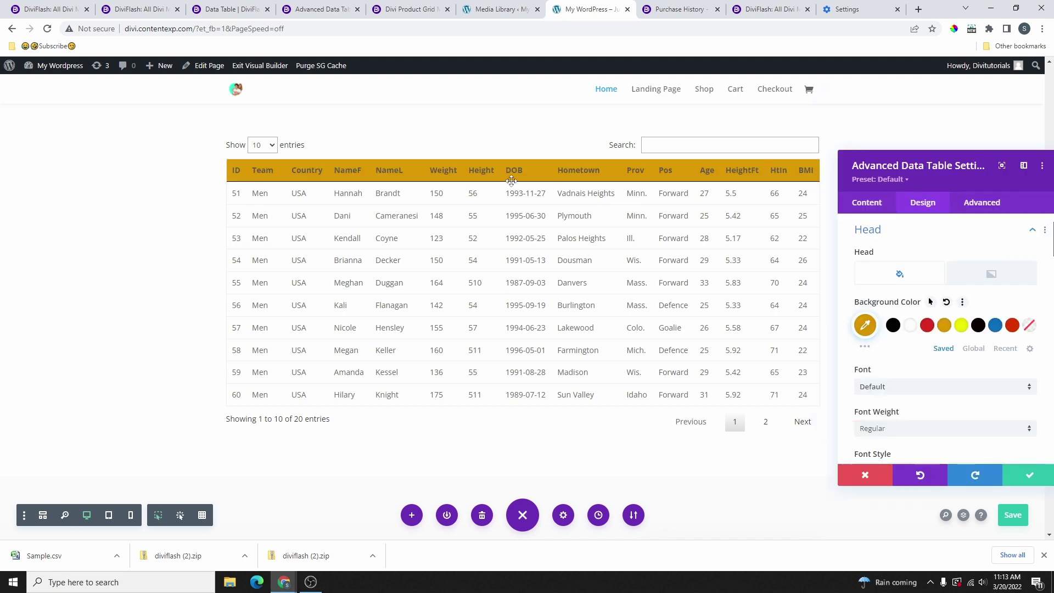
left_click(991, 274)
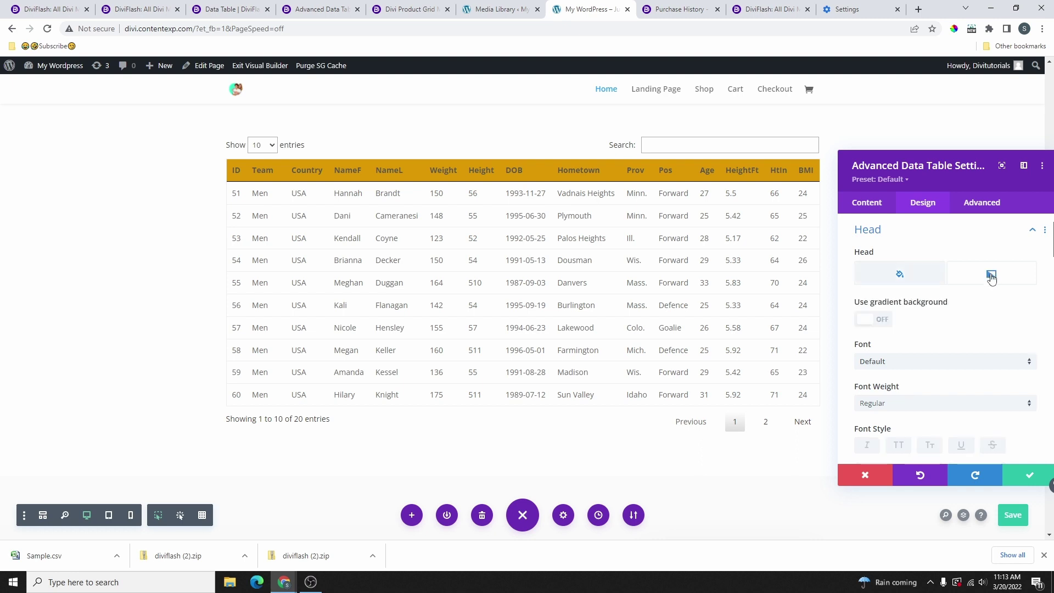
left_click(884, 324)
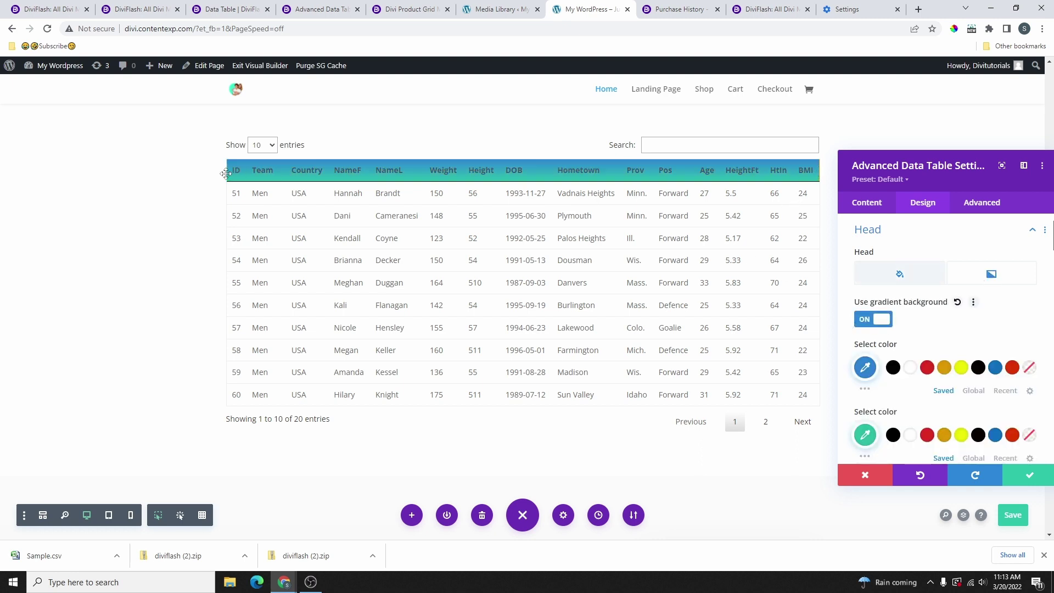
scroll(906, 325, "down", 1)
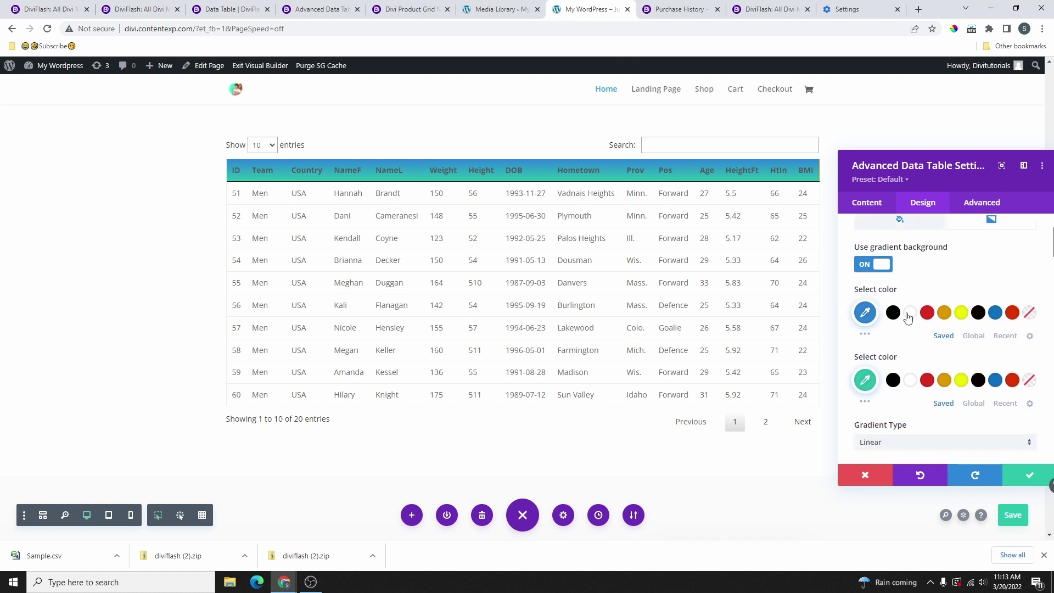
left_click(944, 312)
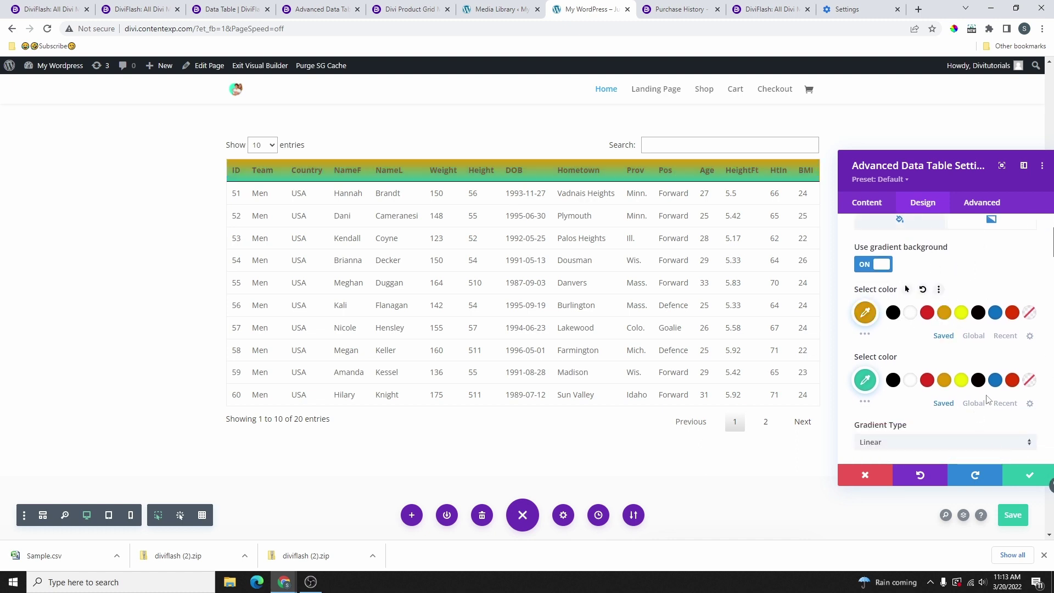
left_click(995, 380)
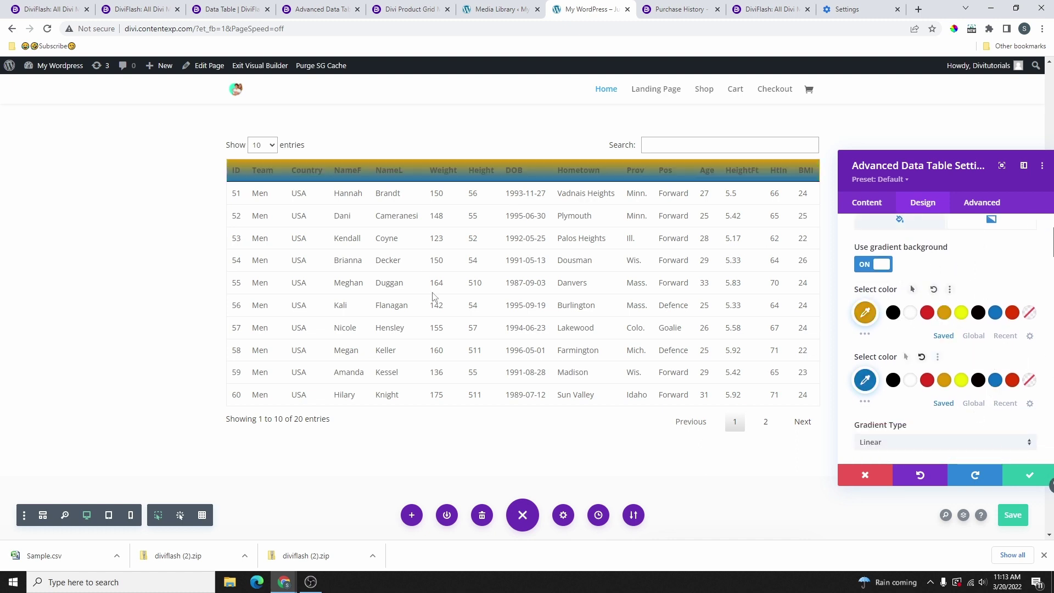
left_click(872, 269)
scroll(906, 275, "up", 2)
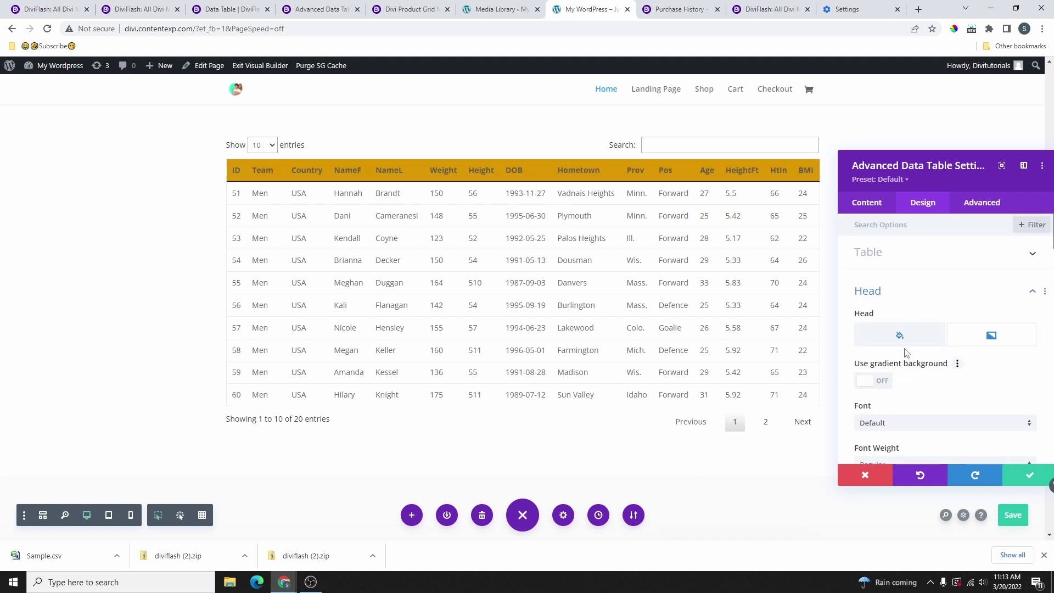
left_click(901, 336)
Keep header labels in regular case and set the header text colour to white
scroll(933, 357, "down", 3)
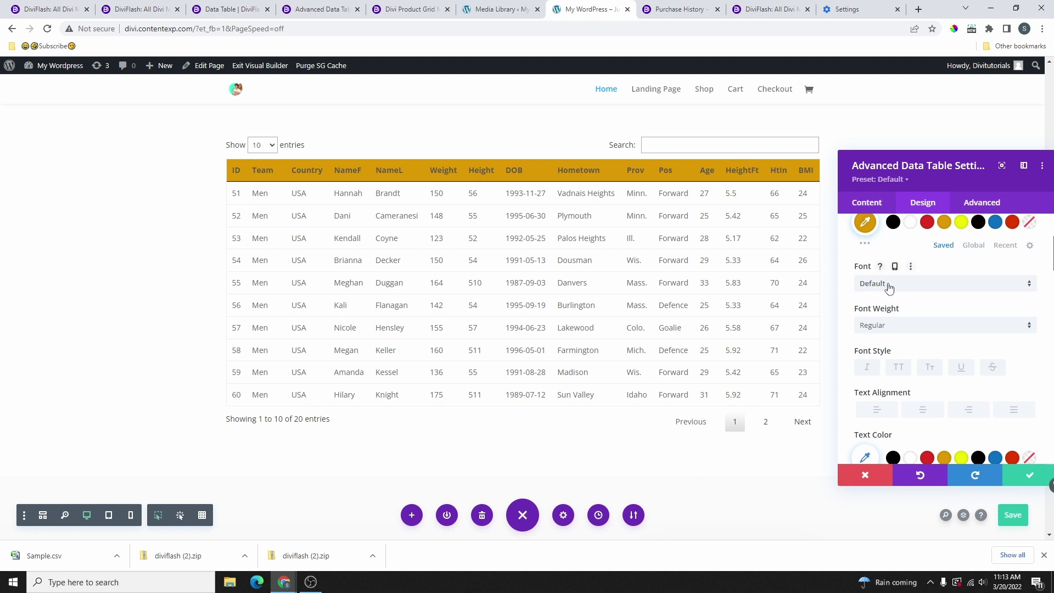
scroll(900, 330, "down", 1)
left_click(899, 312)
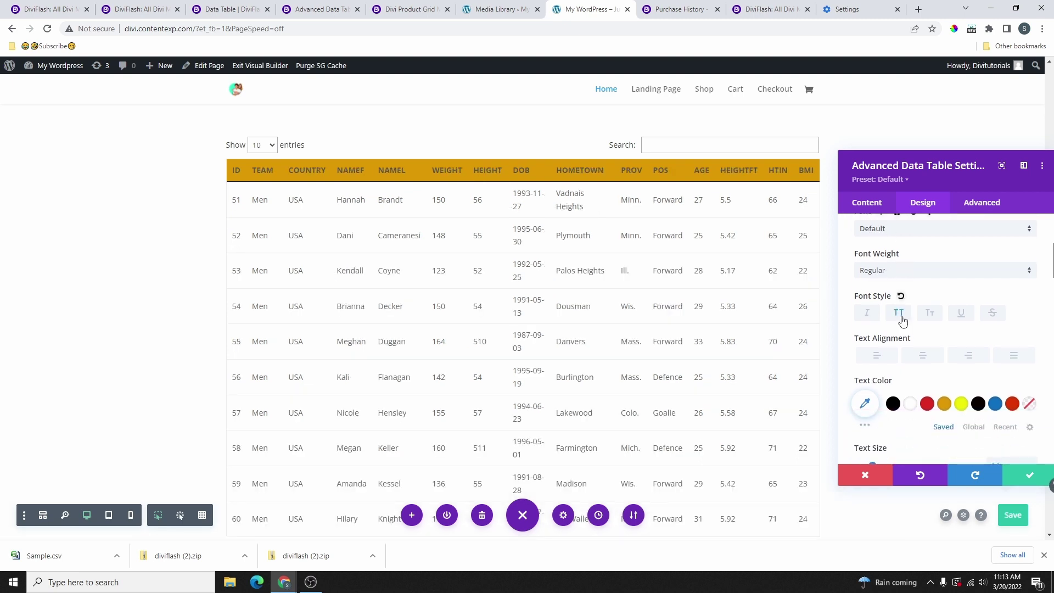
left_click(898, 313)
scroll(939, 291, "down", 3)
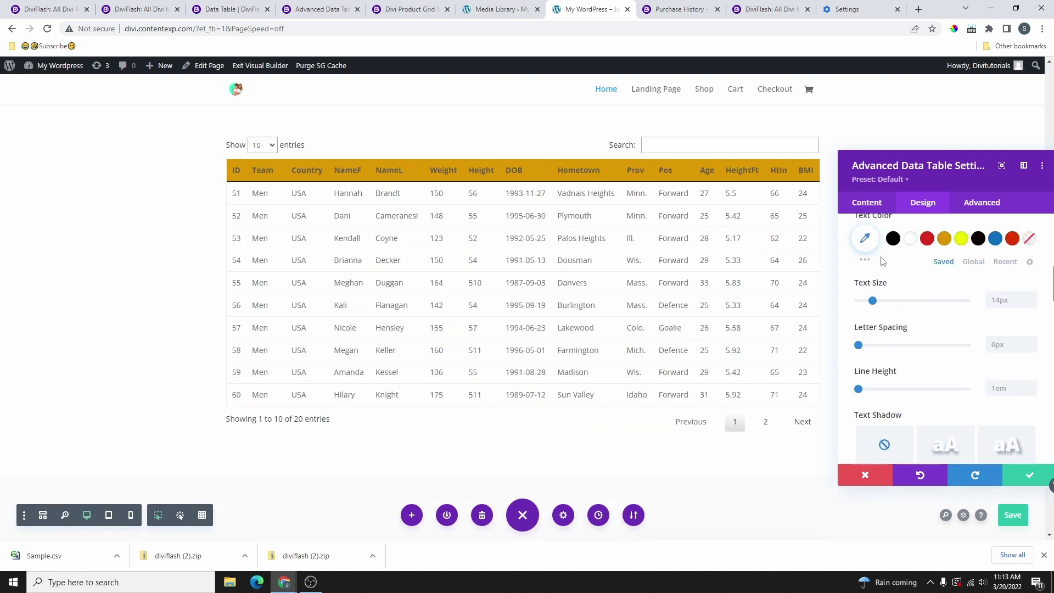
left_click(913, 244)
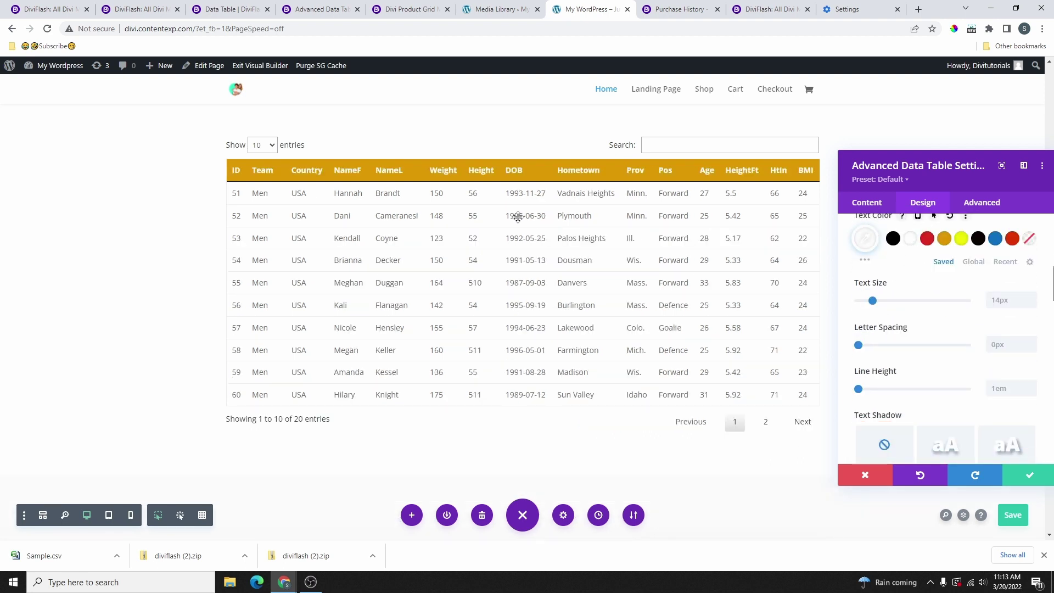
Select the bottom side in Head Border Styles and set its width to 2px
scroll(913, 358, "down", 5)
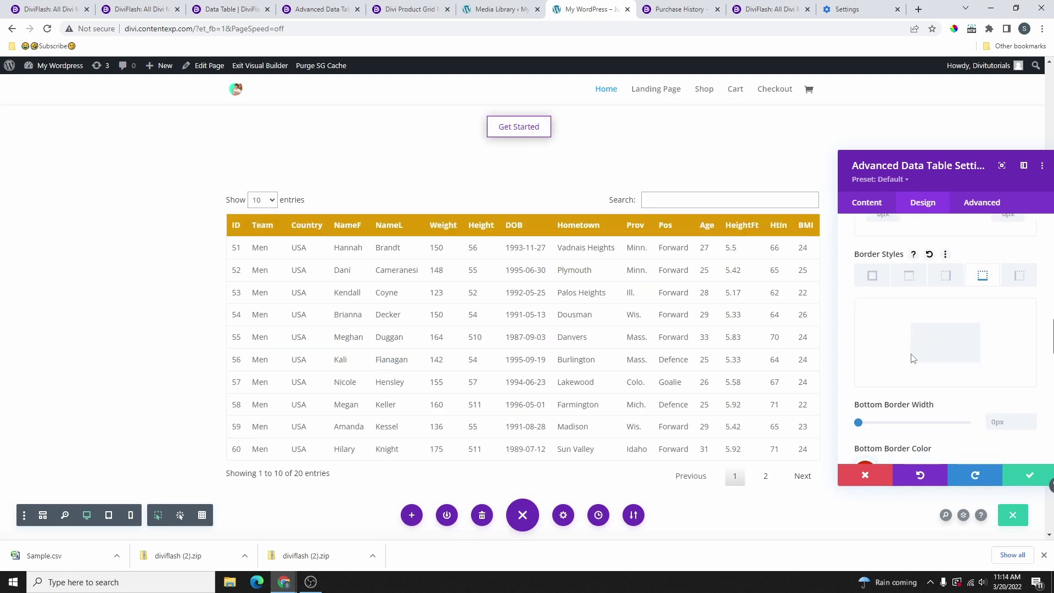
scroll(933, 329, "down", 2)
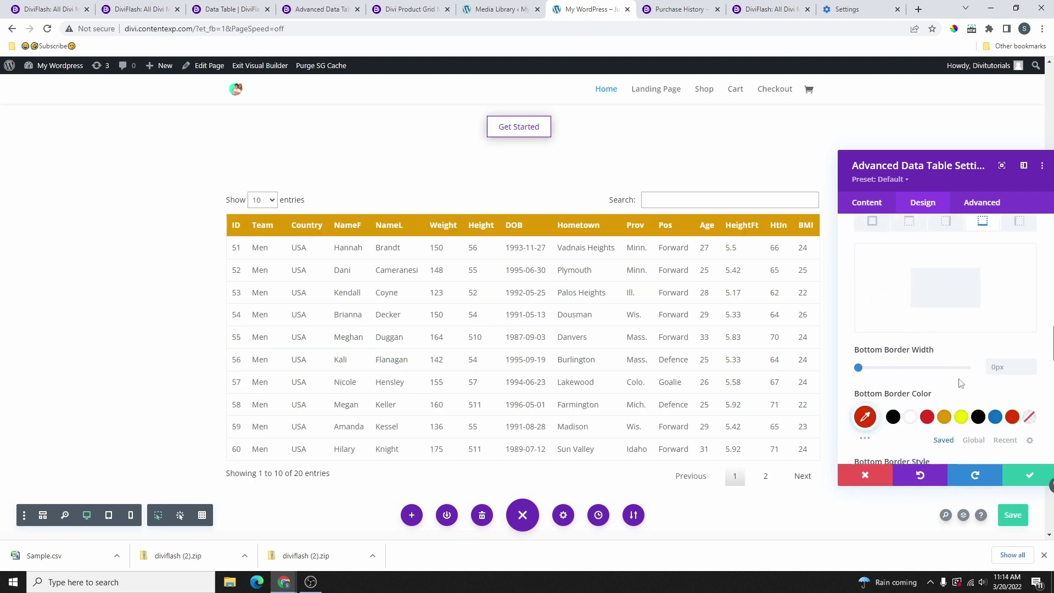
scroll(960, 391, "up", 2)
scroll(960, 379, "up", 1)
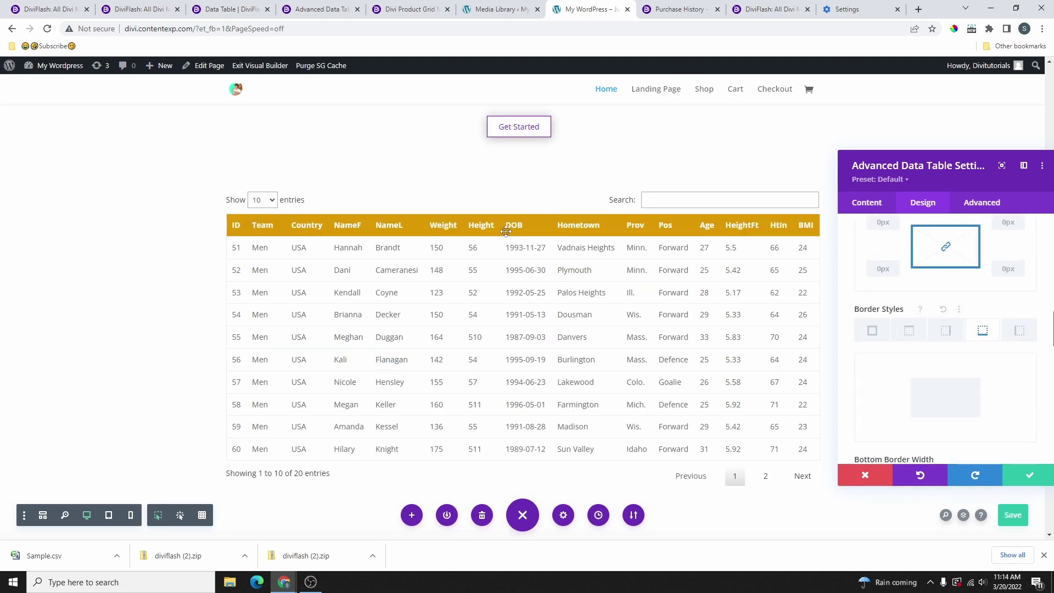
left_click(951, 333)
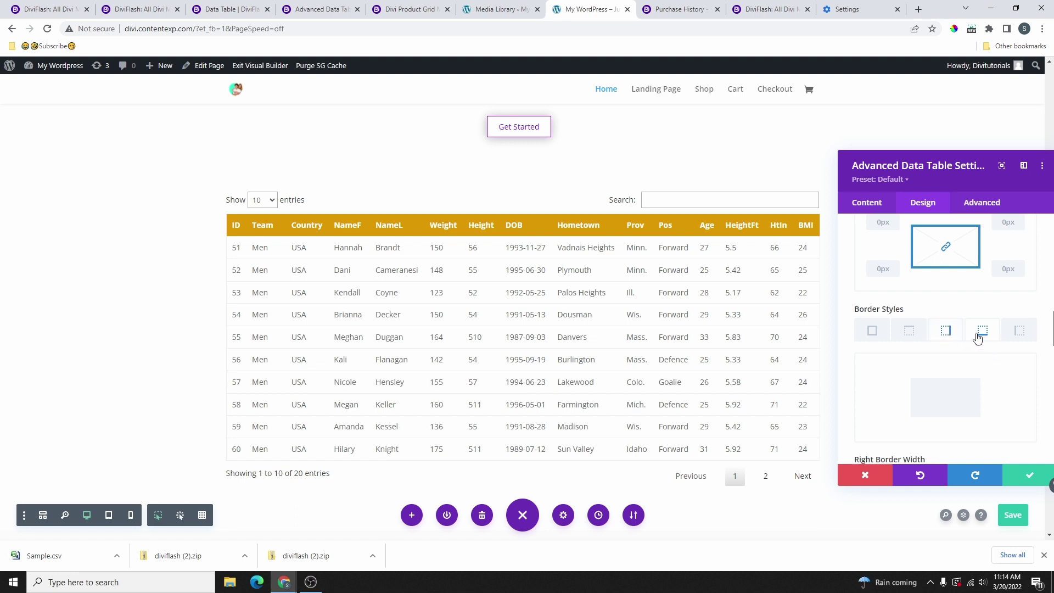
left_click(979, 335)
scroll(980, 348, "down", 2)
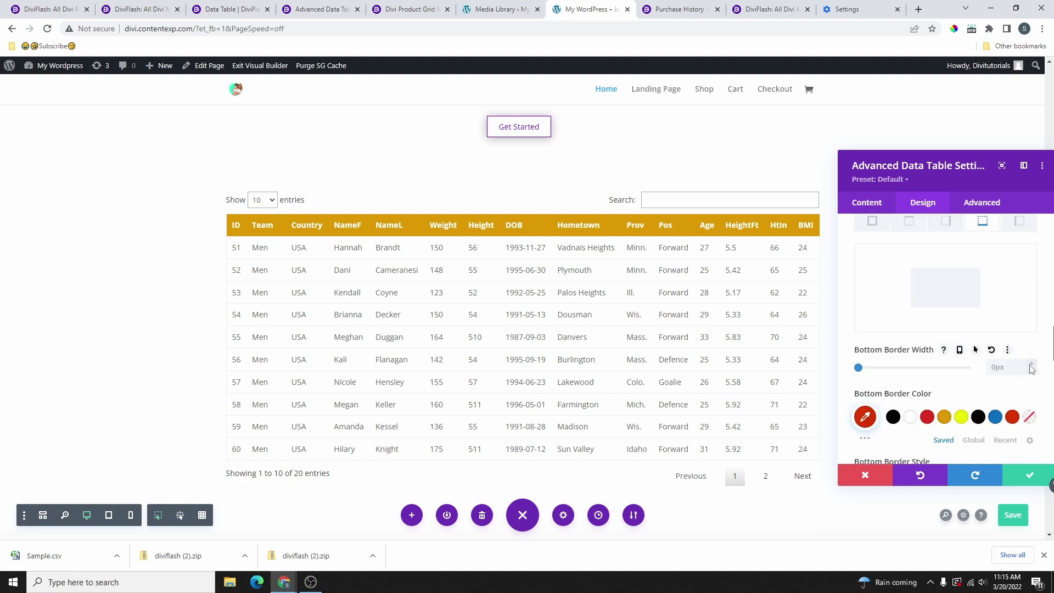
left_click(1033, 365)
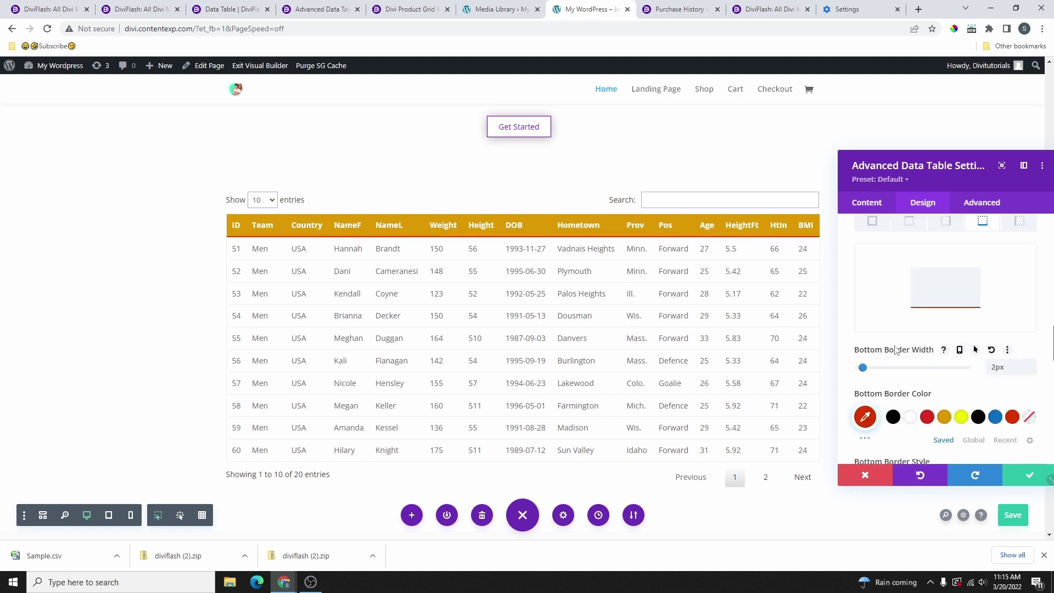
Set the header's bottom border colour to black after trying white
scroll(922, 351, "down", 2)
left_click(911, 308)
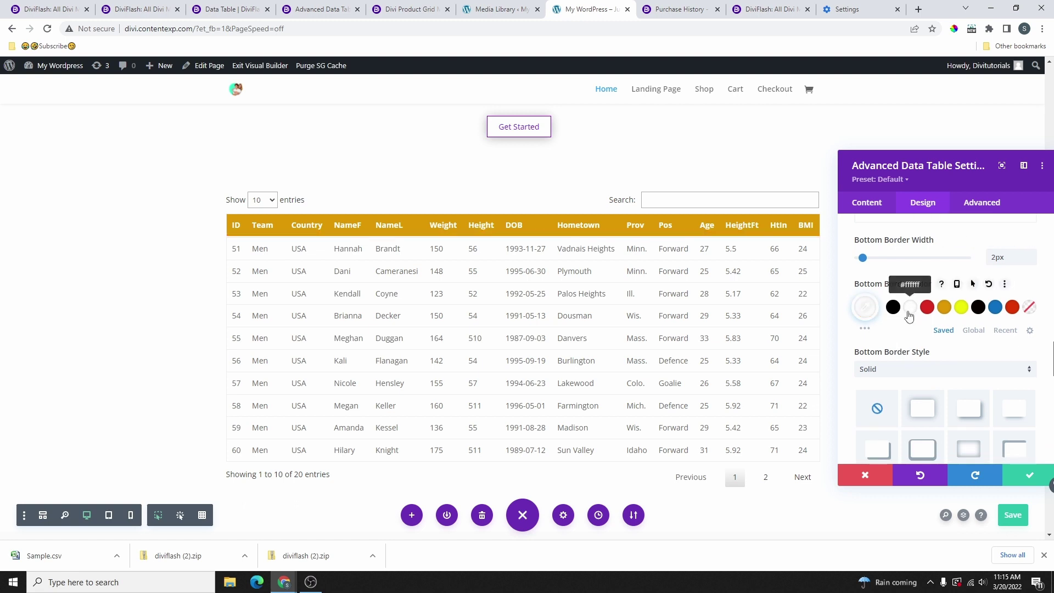
left_click(978, 308)
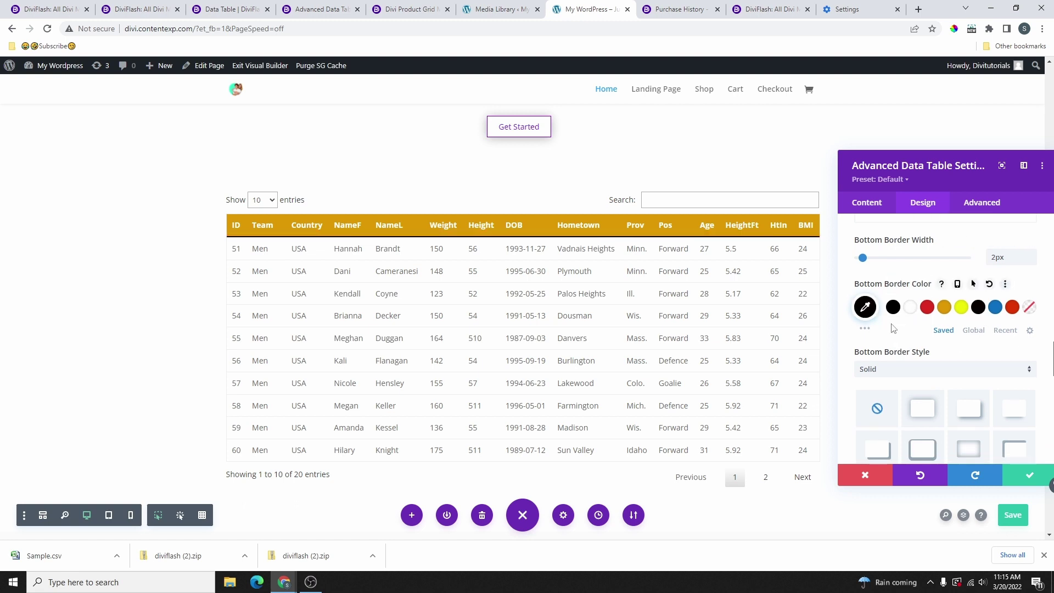
scroll(644, 247, "down", 1)
left_click(443, 167)
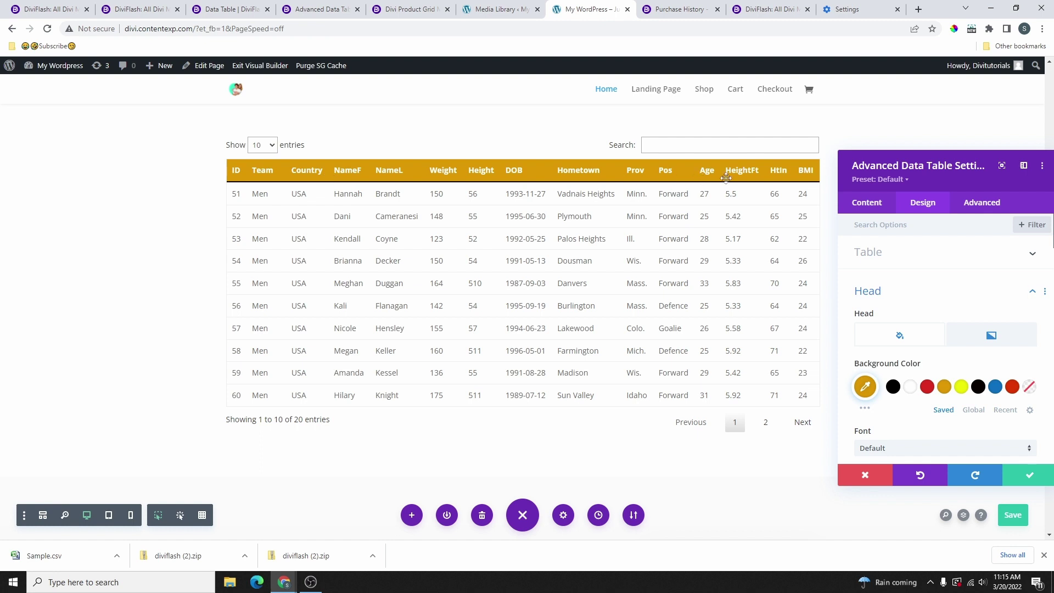
scroll(883, 295, "down", 5)
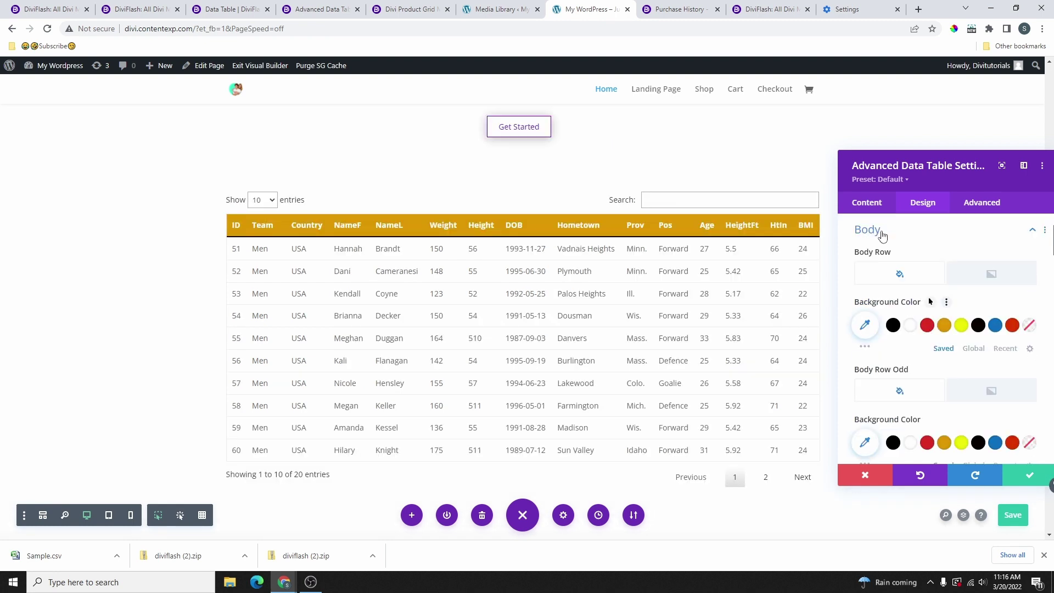
left_click(882, 234)
left_click(881, 230)
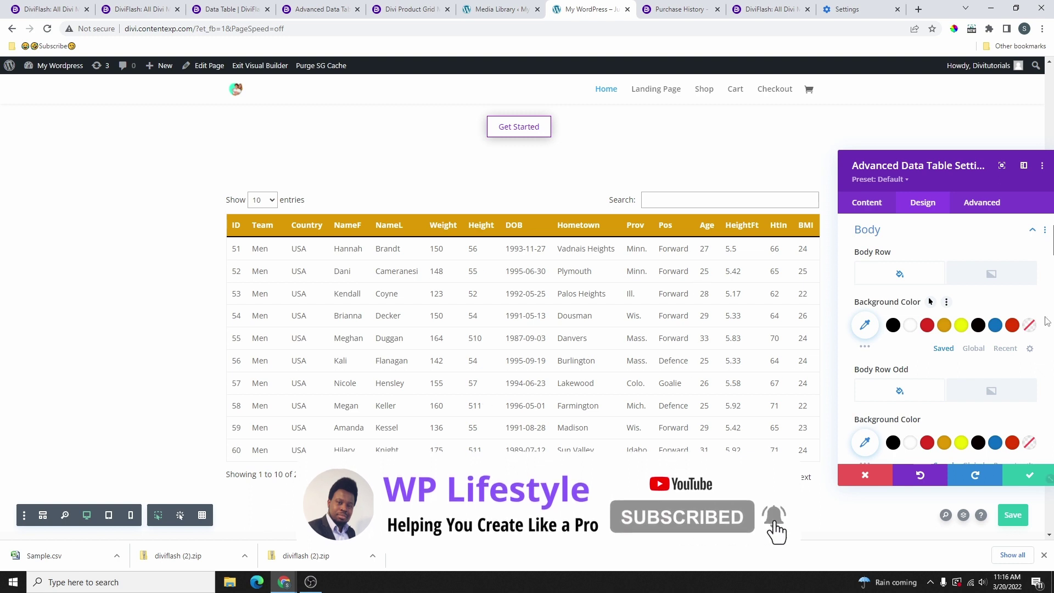
scroll(929, 242, "down", 3)
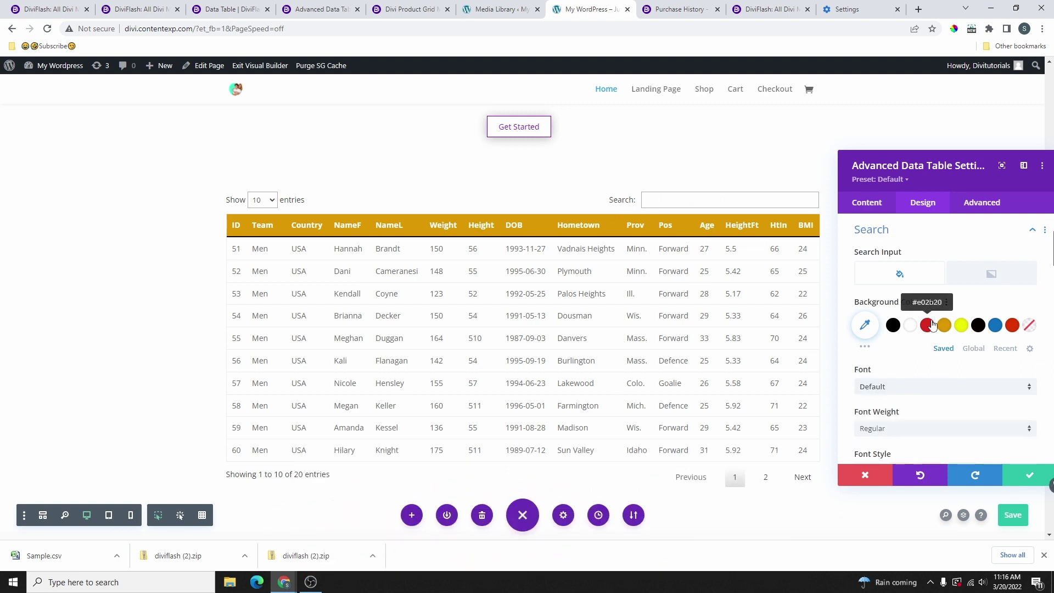
left_click(927, 325)
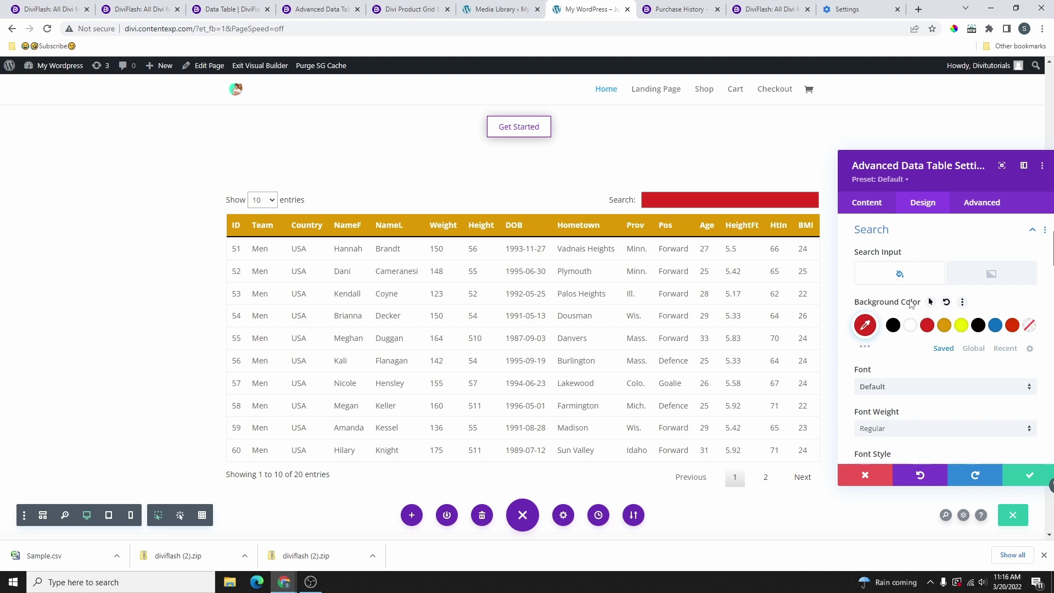
key("ctrl+z")
left_click(911, 260)
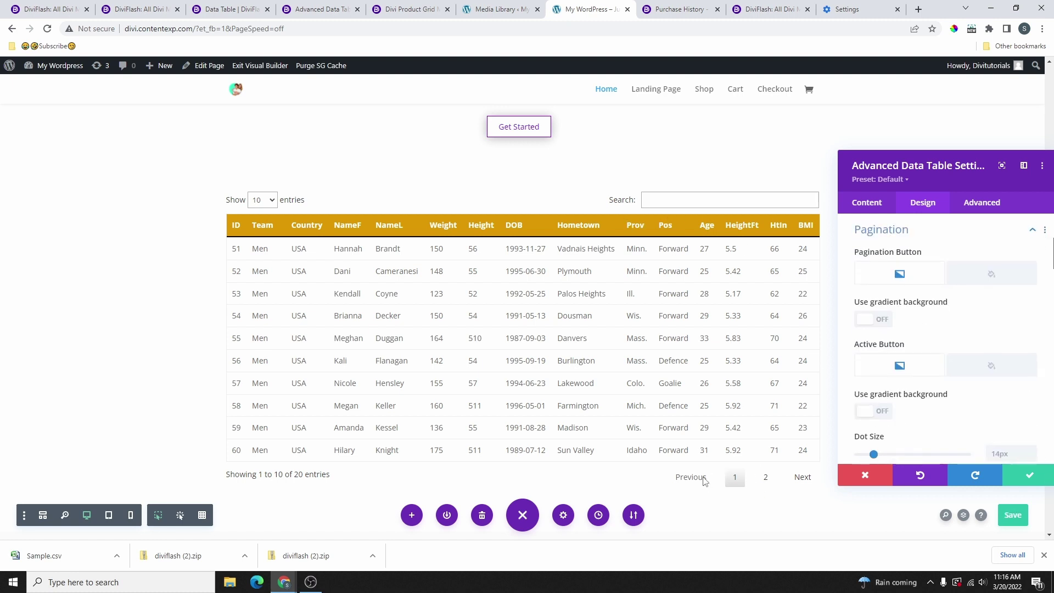
left_click(879, 320)
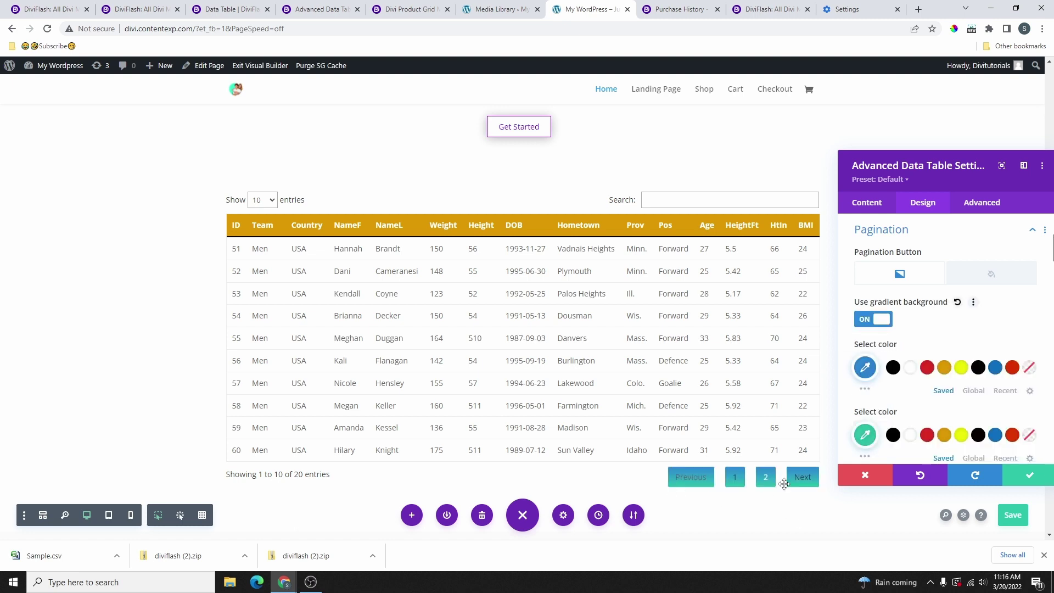
Undo the gradient on the pagination buttons, returning them to plain
key("ctrl+z")
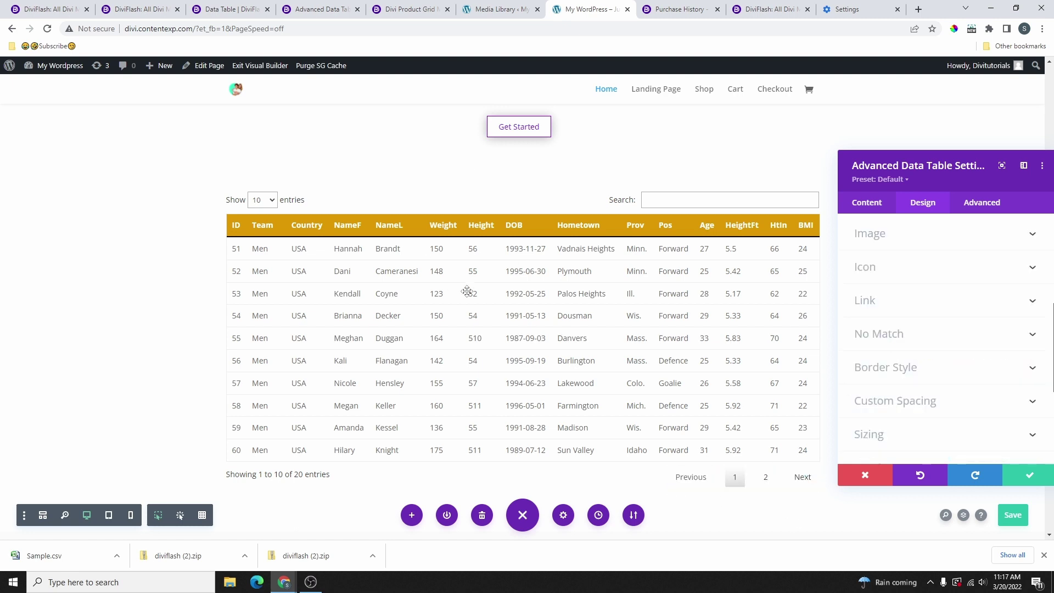
scroll(918, 315, "down", 1)
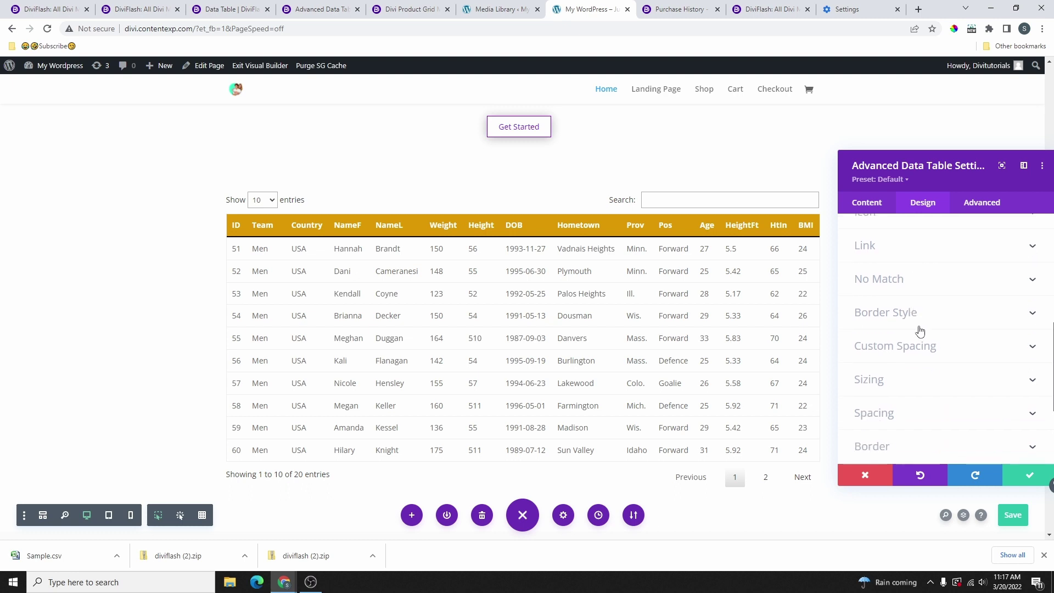
scroll(882, 308, "down", 3)
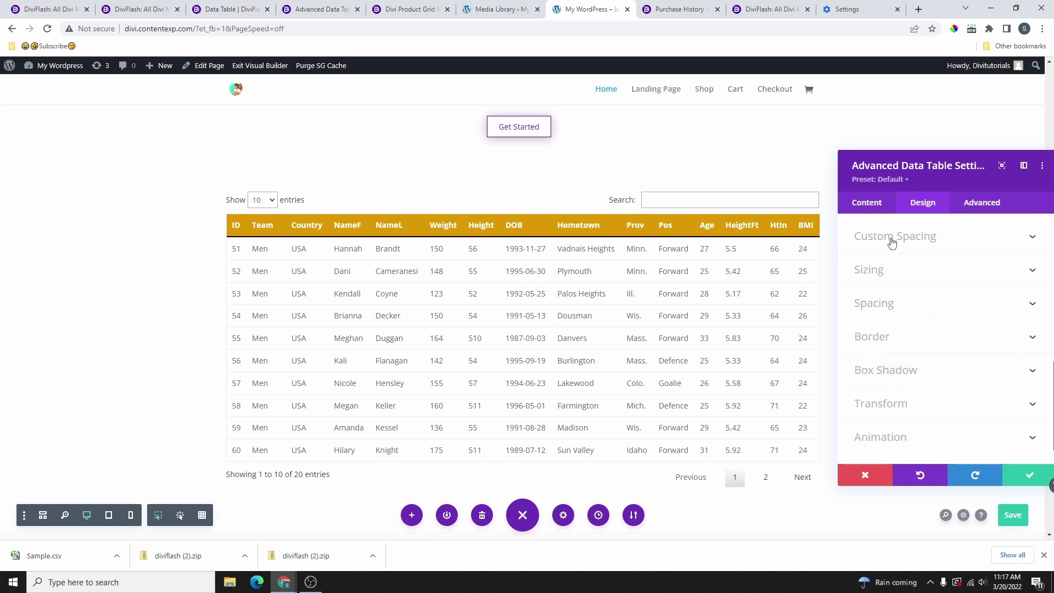
In Custom Spacing, leave Table Wrapper top padding at its default and show the Content padding options
left_click(895, 243)
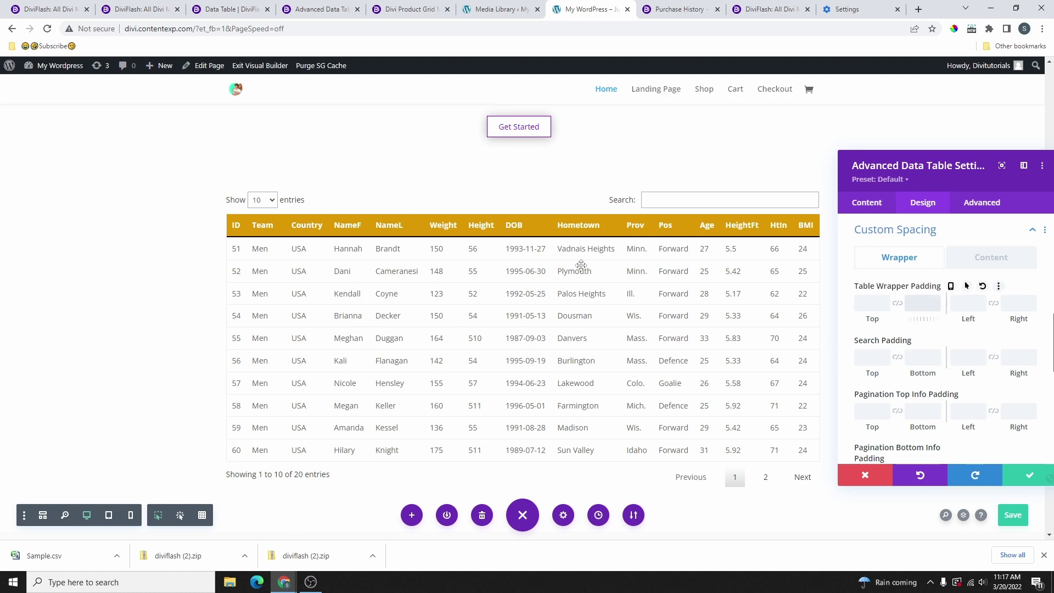
scroll(546, 292, "down", 2)
scroll(545, 291, "up", 3)
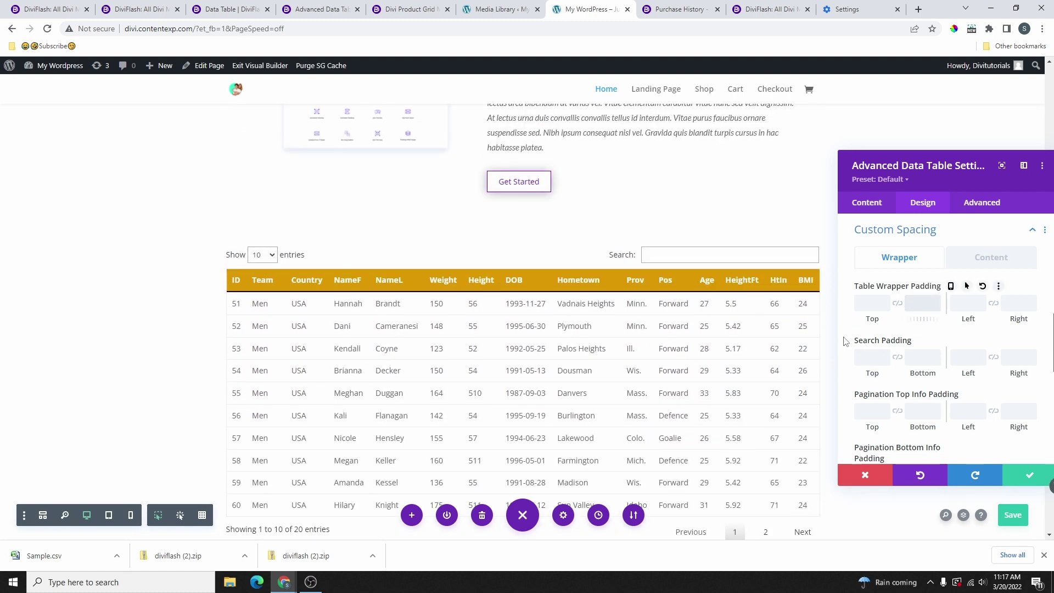
left_click_drag(873, 321, 911, 324)
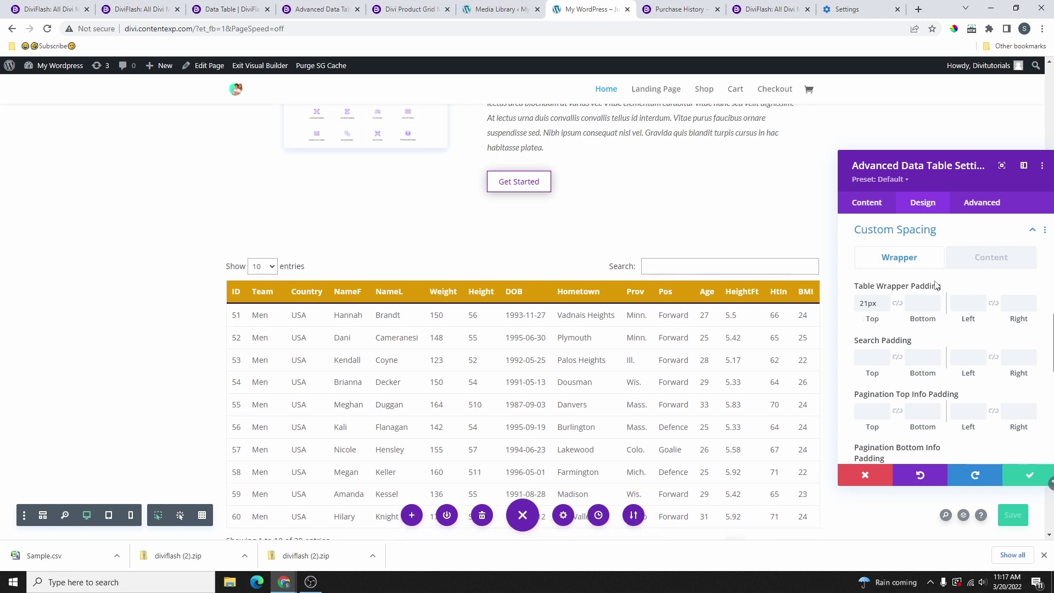
left_click(982, 287)
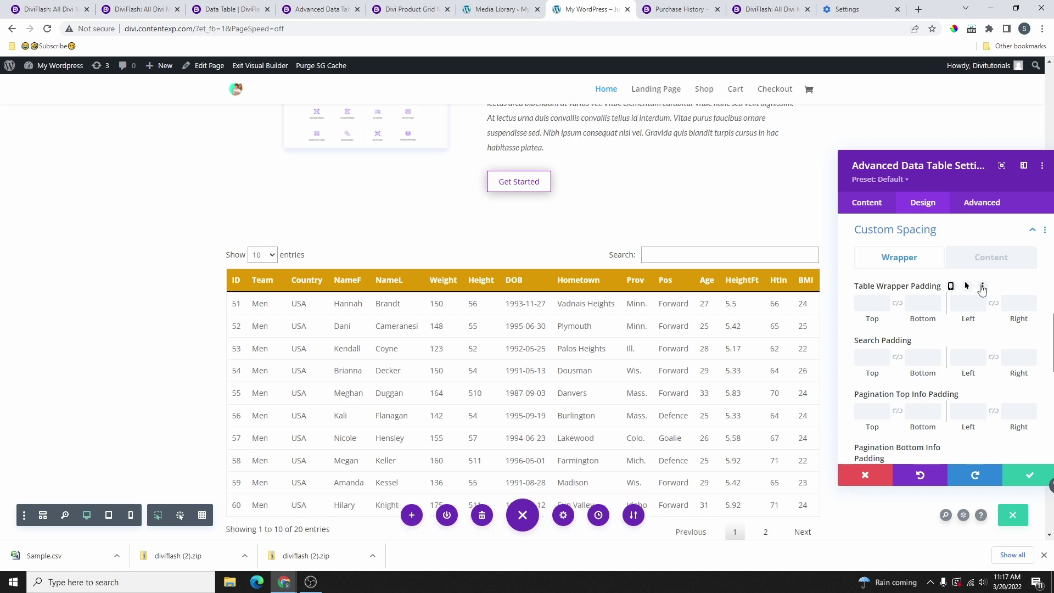
left_click(994, 258)
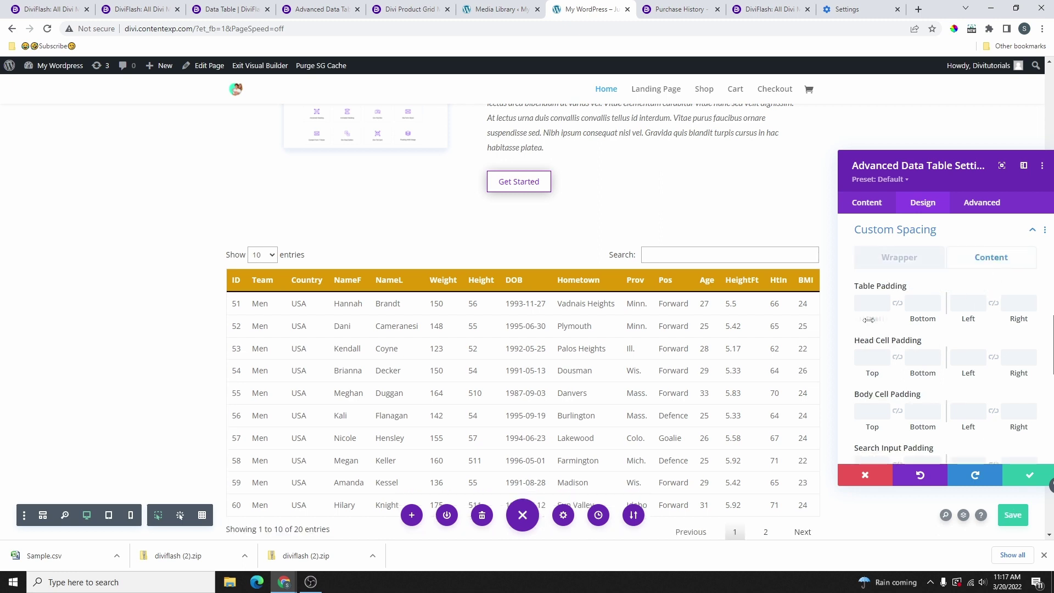
left_click_drag(869, 319, 613, 289)
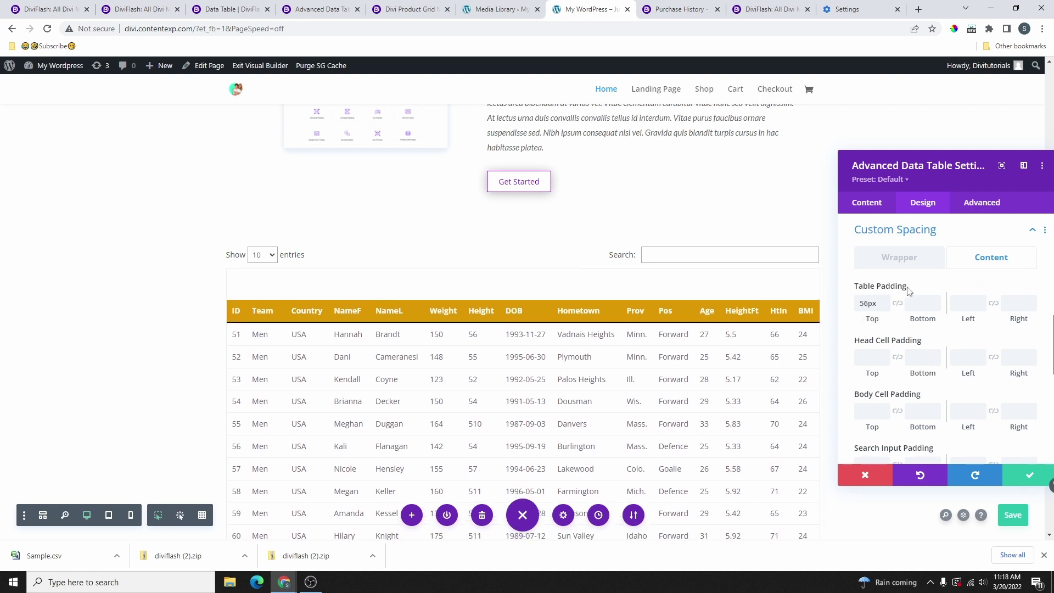
left_click(951, 287)
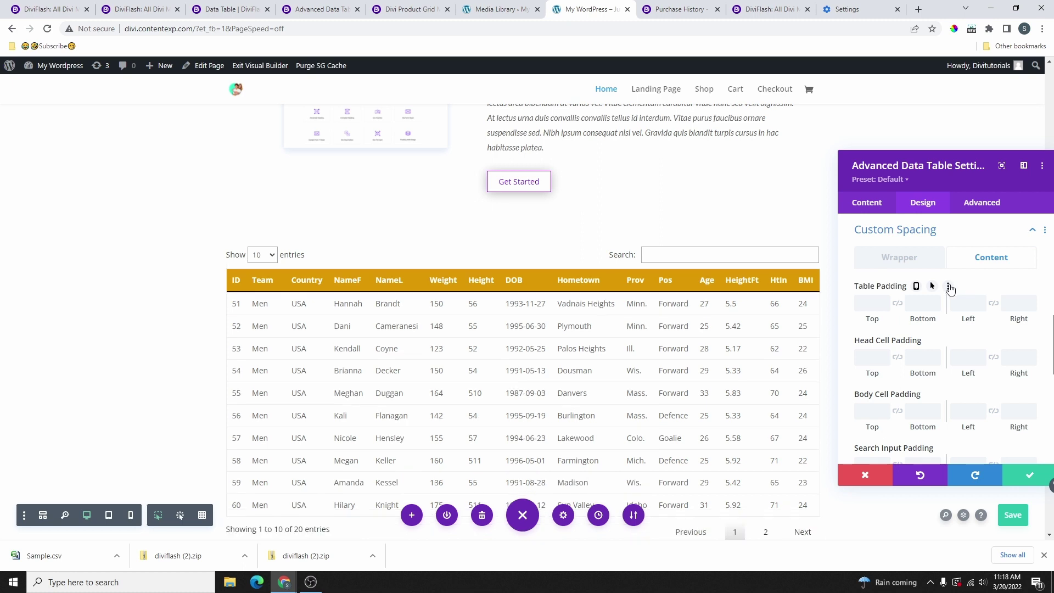
scroll(924, 314, "down", 1)
type("5")
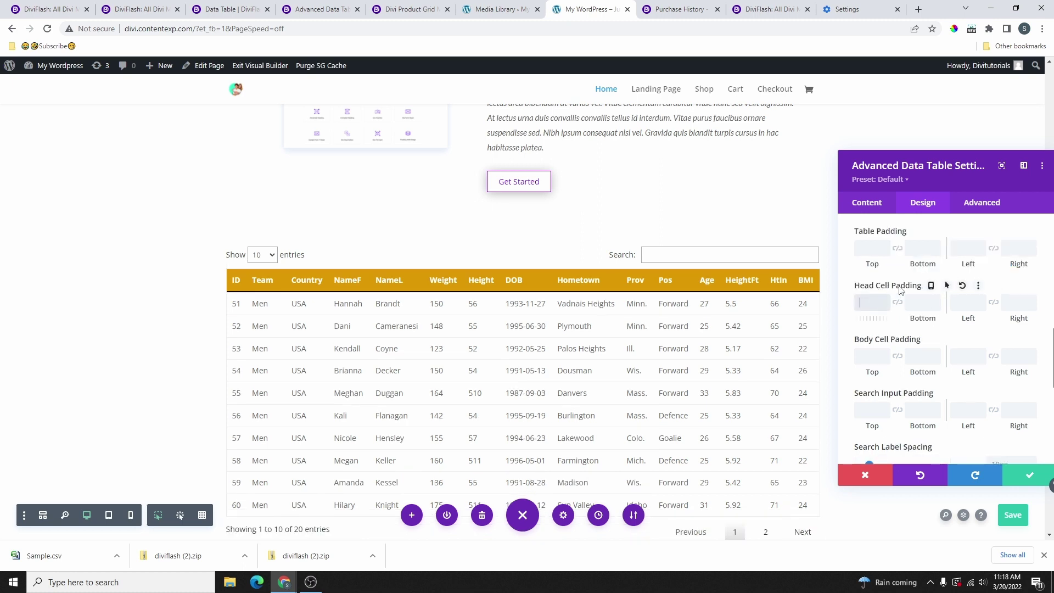
left_click_drag(900, 318, 993, 326)
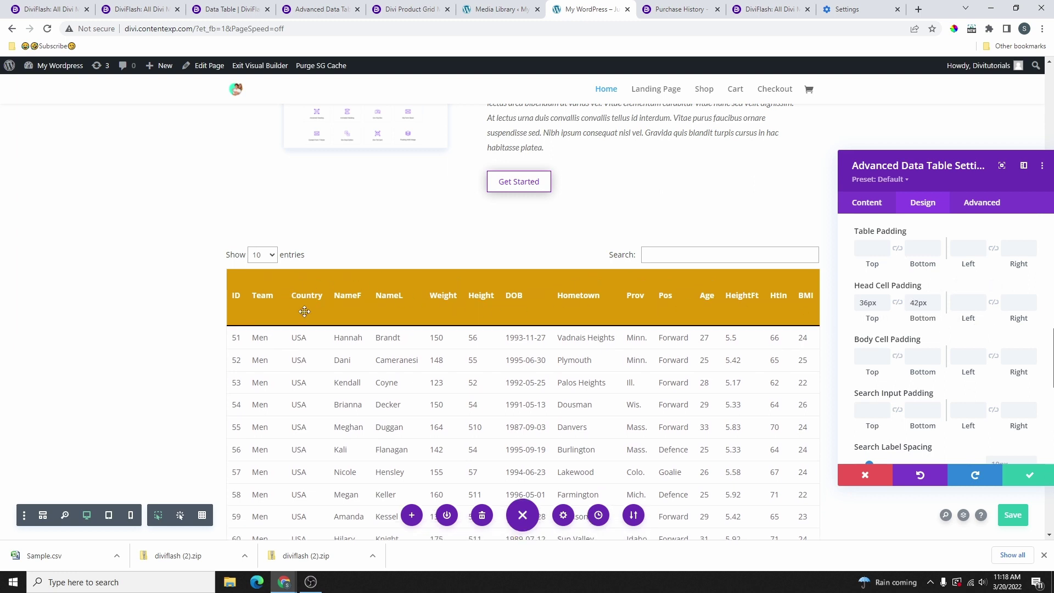
left_click(947, 284)
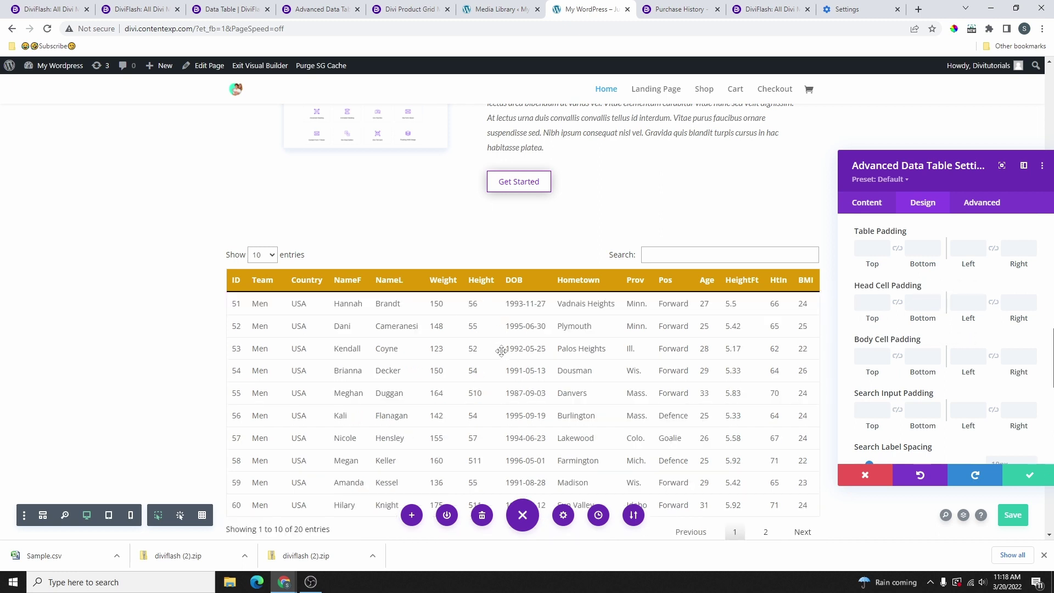
left_click_drag(875, 372, 658, 336)
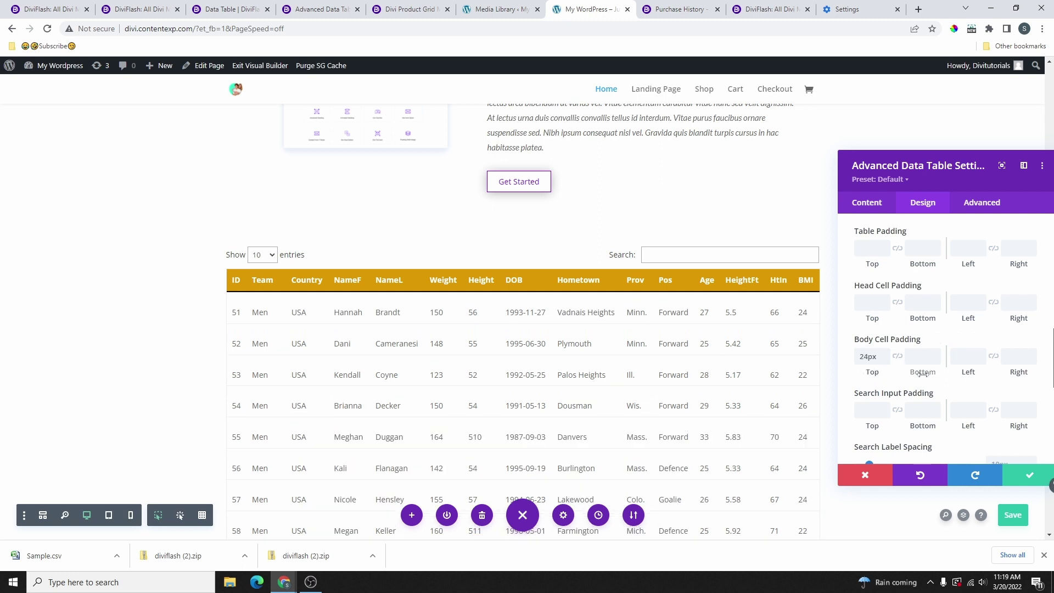
left_click_drag(923, 372, 626, 356)
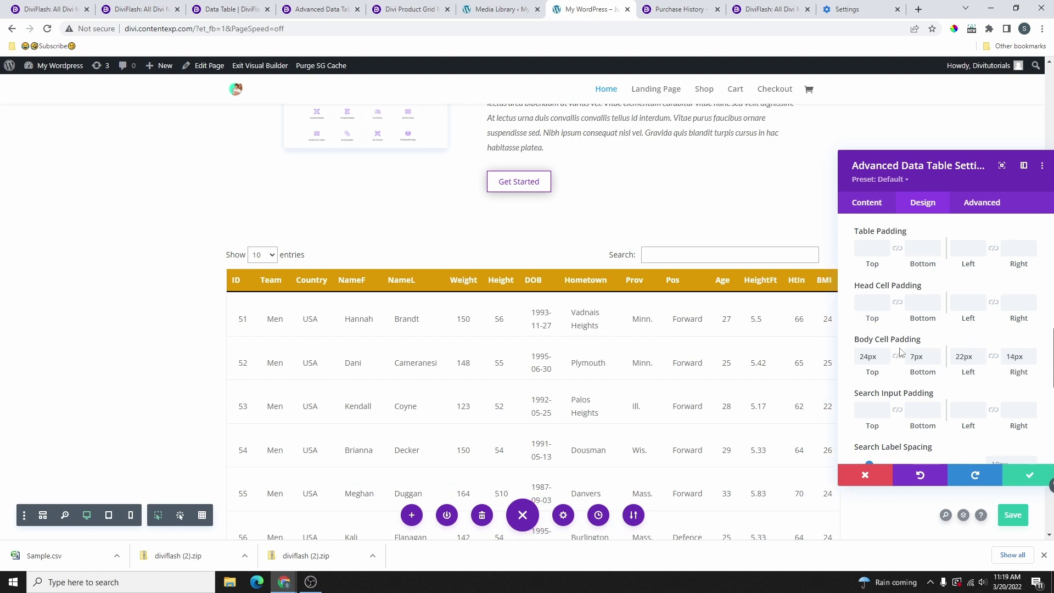
left_click(960, 341)
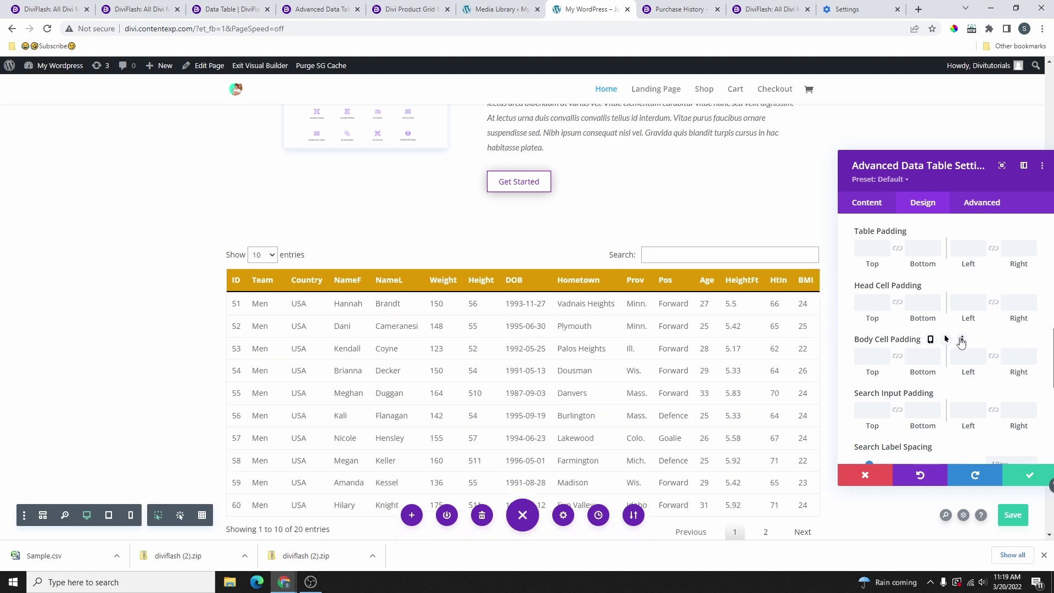
scroll(997, 319, "down", 2)
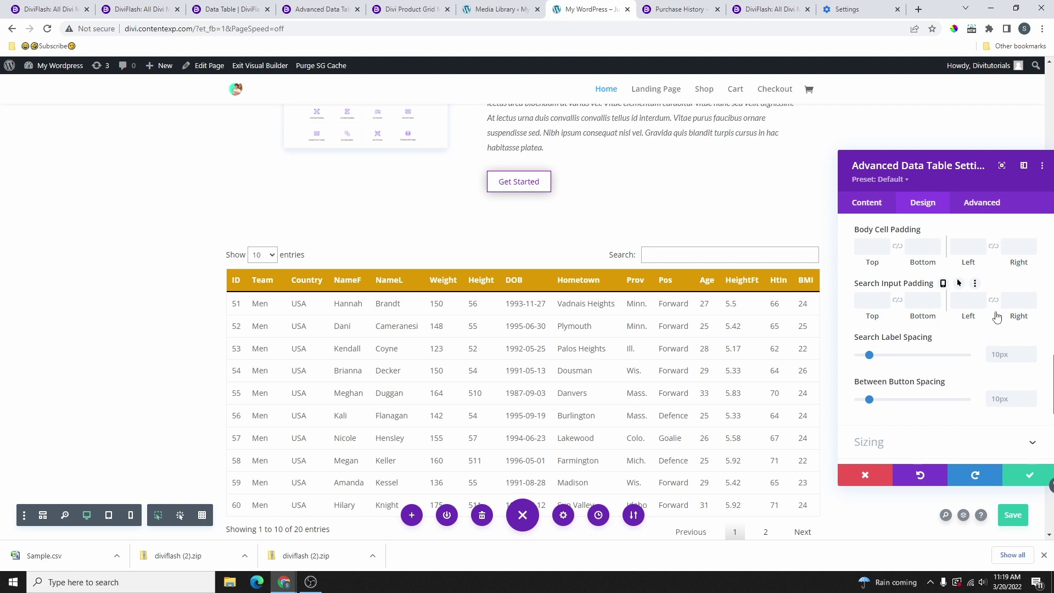
Close the data table settings, save the page, and exit the Visual Builder to view the live homepage
left_click(1011, 470)
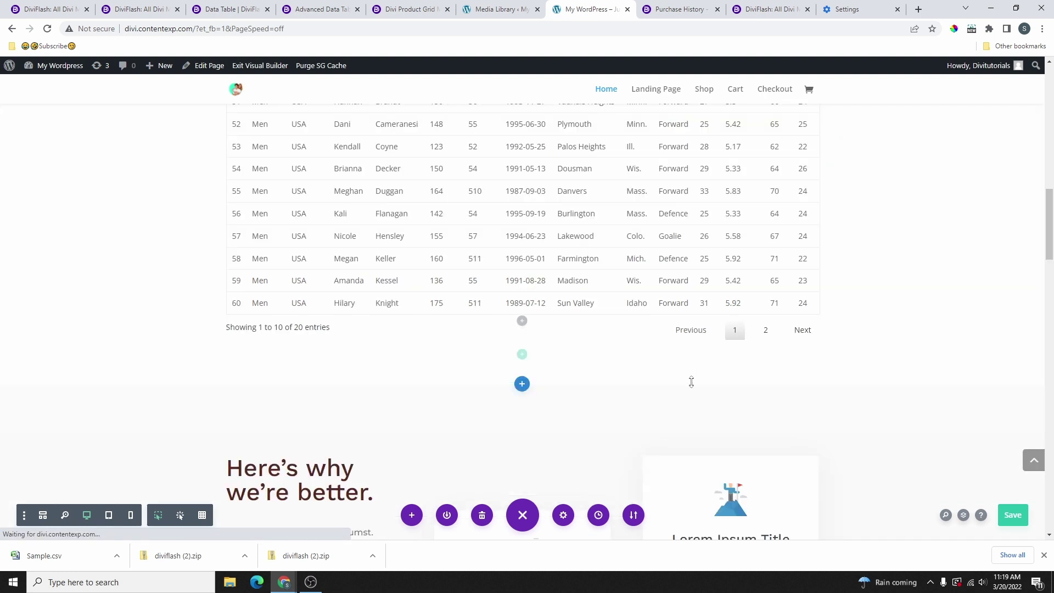
left_click(1011, 517)
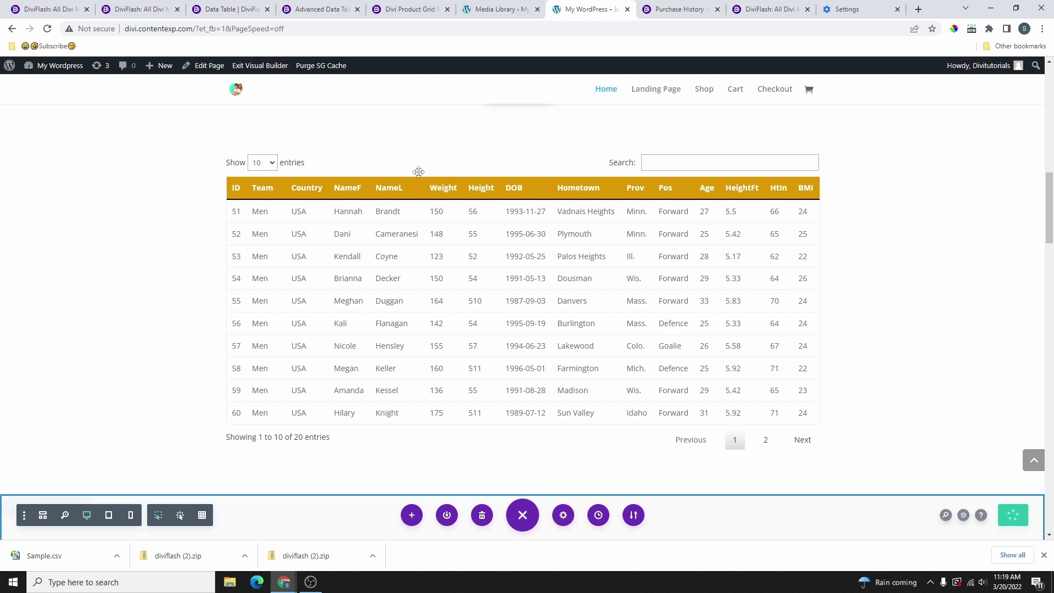
left_click(261, 69)
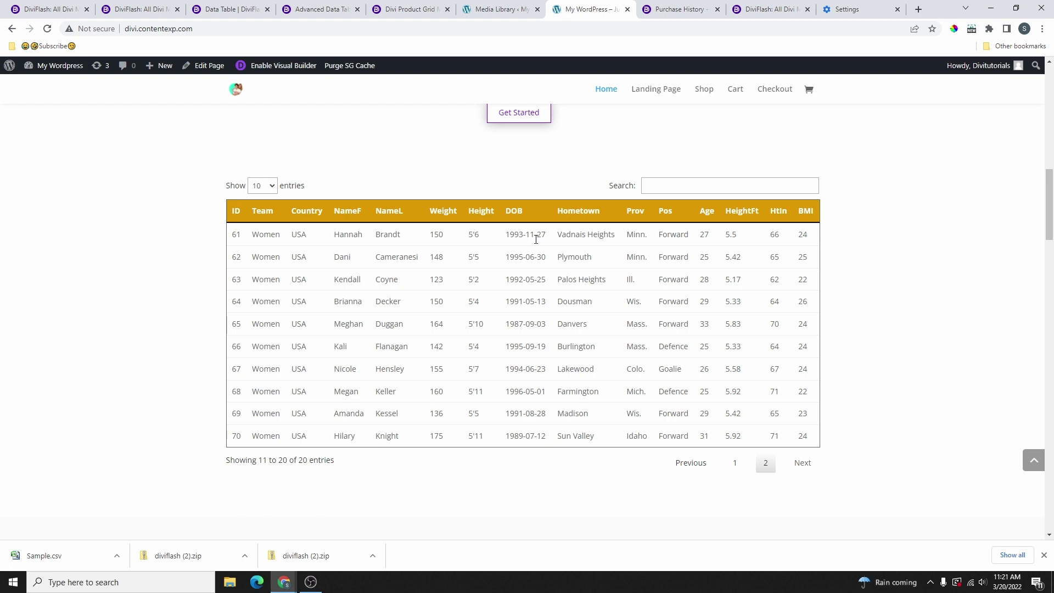